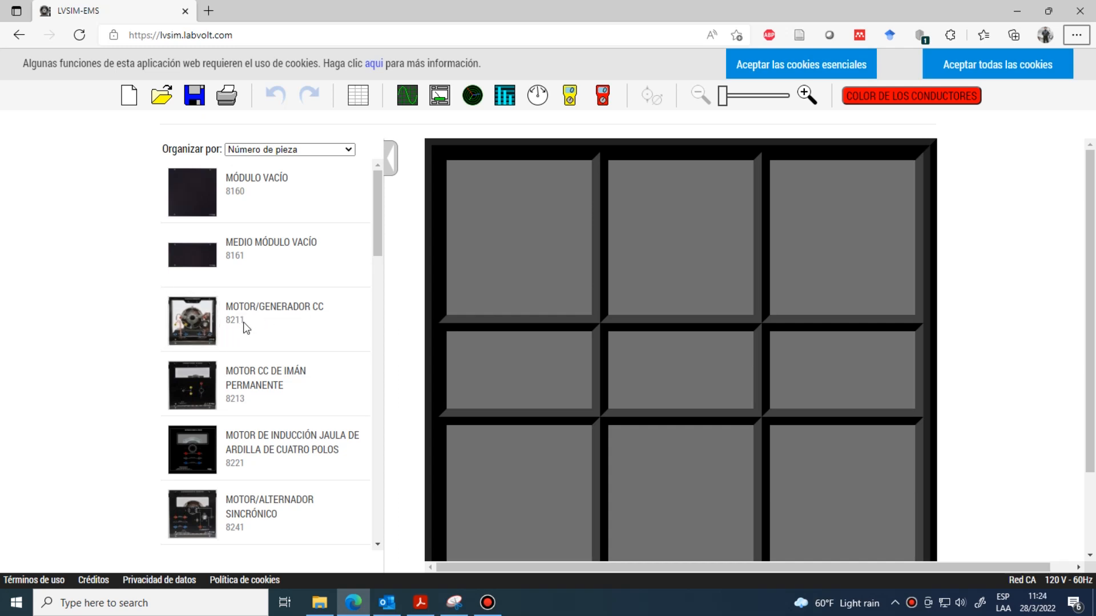
Place the DC motor/generator 8211 in the upper middle bay and the four-quadrant dynamometer/power supply 8960-20 in the bay beside it.
drag(331, 310, 600, 293)
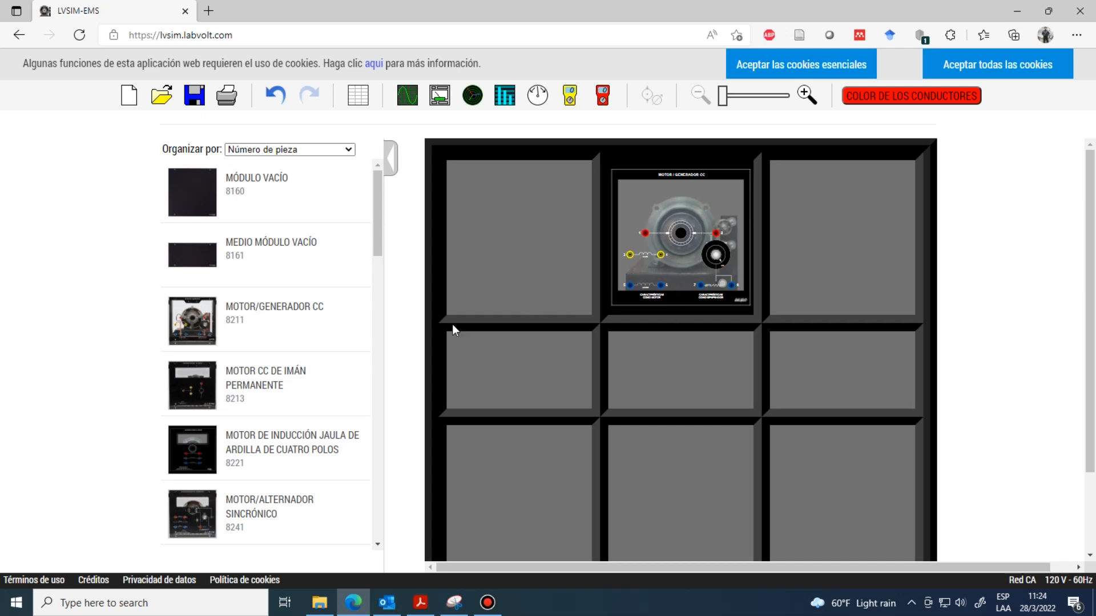
drag(380, 234, 392, 539)
scroll(249, 364, up, 2)
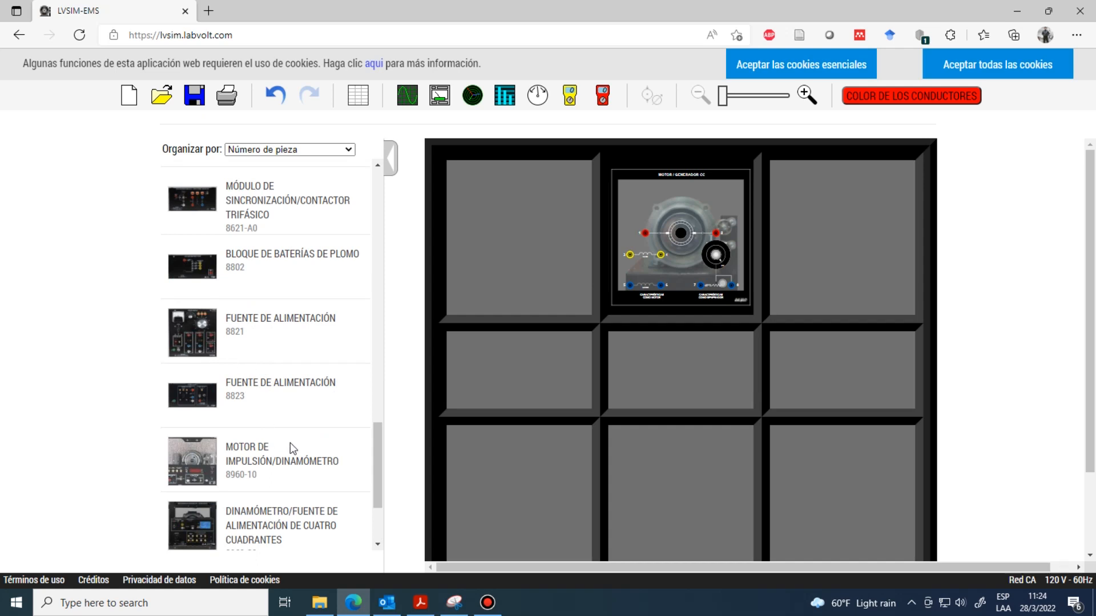
scroll(290, 443, down, 2)
drag(203, 404, 492, 291)
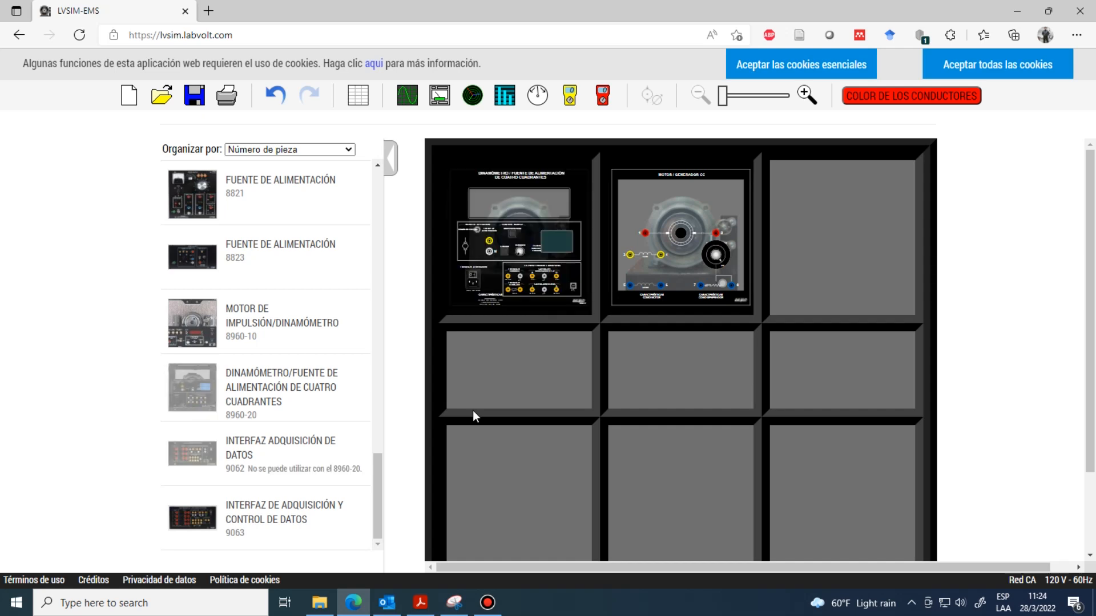
Place the data acquisition and control interface 9063 in the half-height bay below the motor and connect its power input to the external outlet.
drag(197, 519, 658, 379)
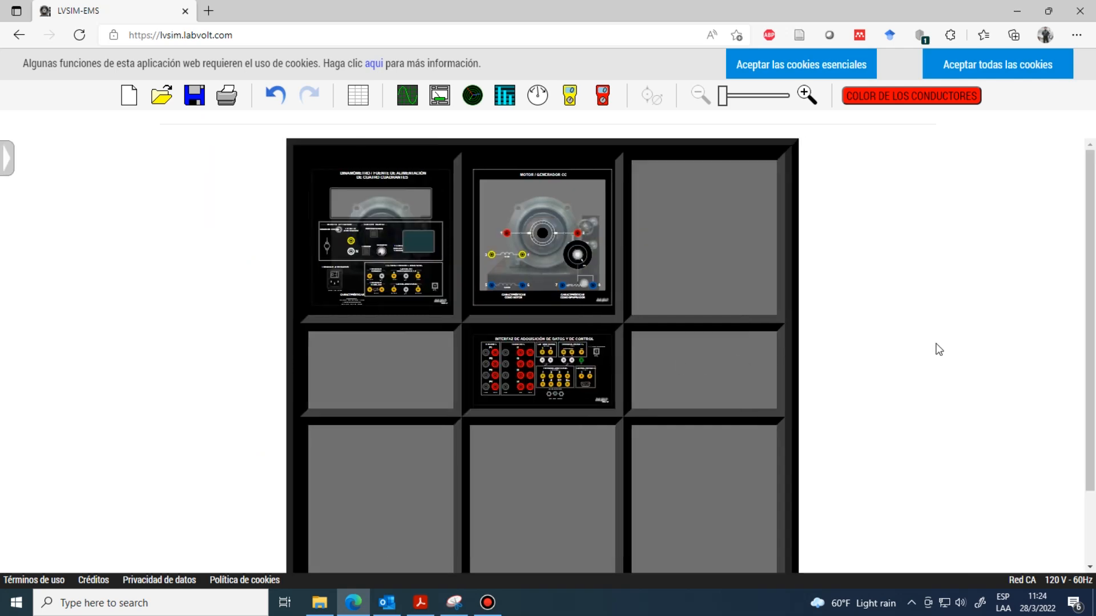
scroll(938, 349, down, 2)
drag(862, 516, 561, 306)
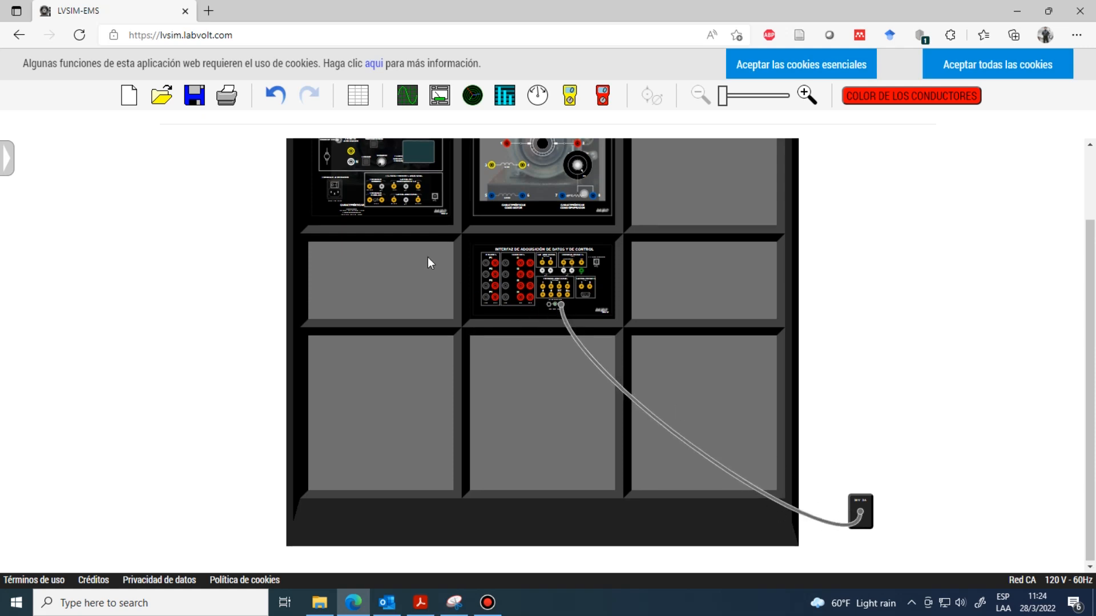
Connect the dynamometer's analog outputs T and n to interface inputs 7/T and 8/n, and their common to the interface's analog common.
scroll(426, 256, up, 2)
drag(723, 103, 765, 97)
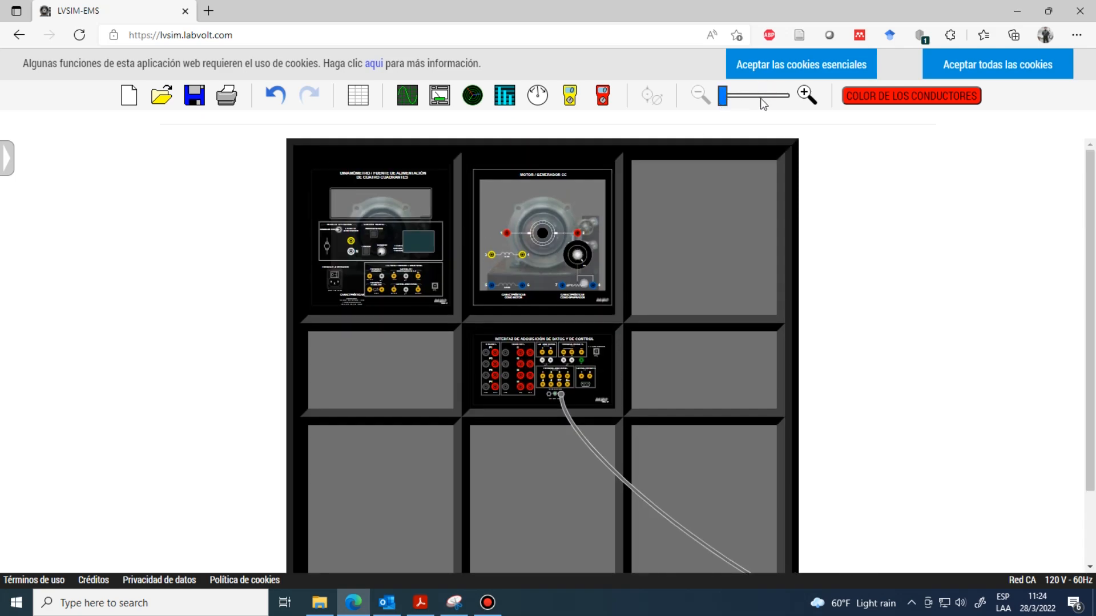
scroll(508, 205, down, 6)
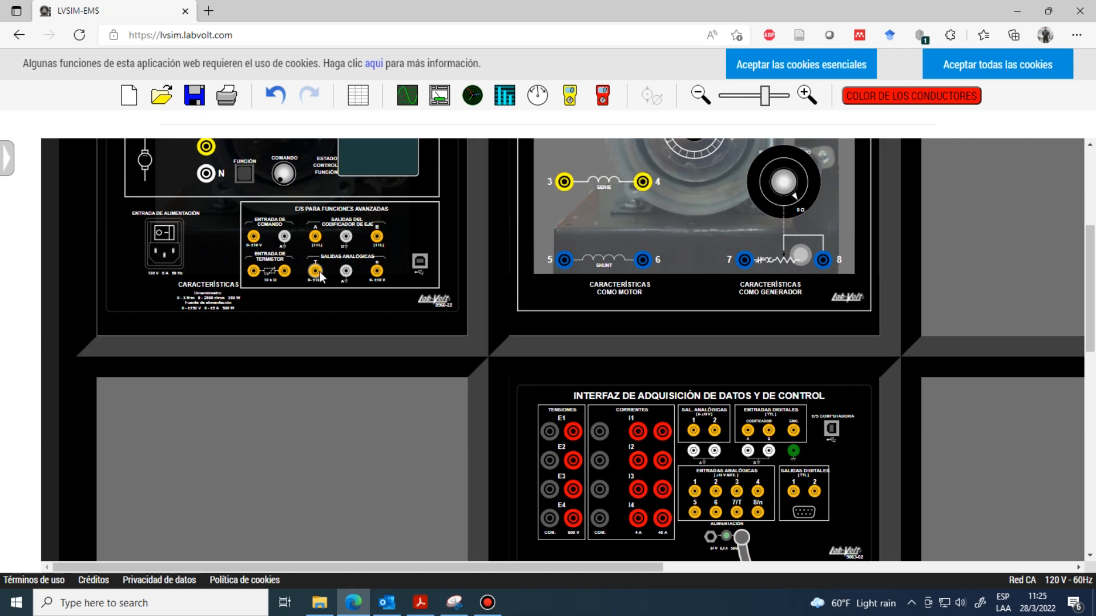
drag(315, 271, 738, 514)
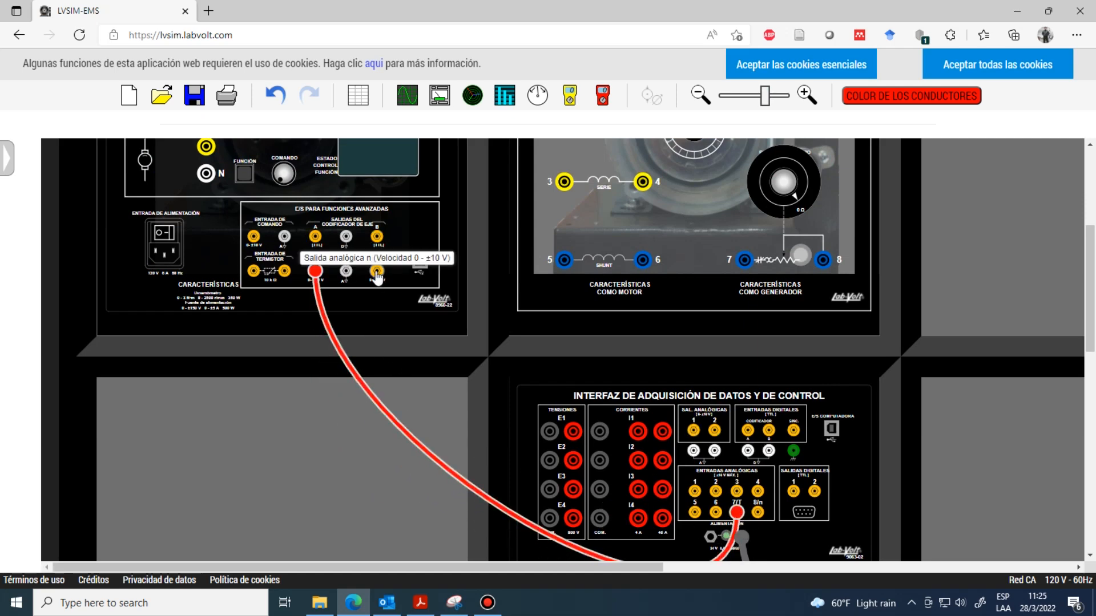
drag(377, 276, 758, 513)
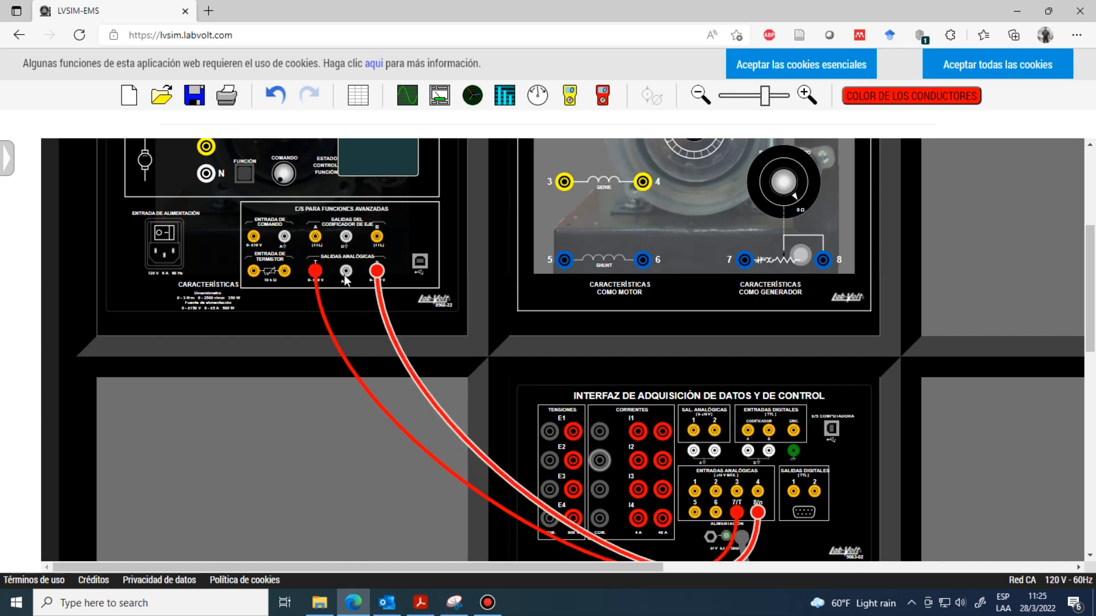
drag(346, 271, 715, 451)
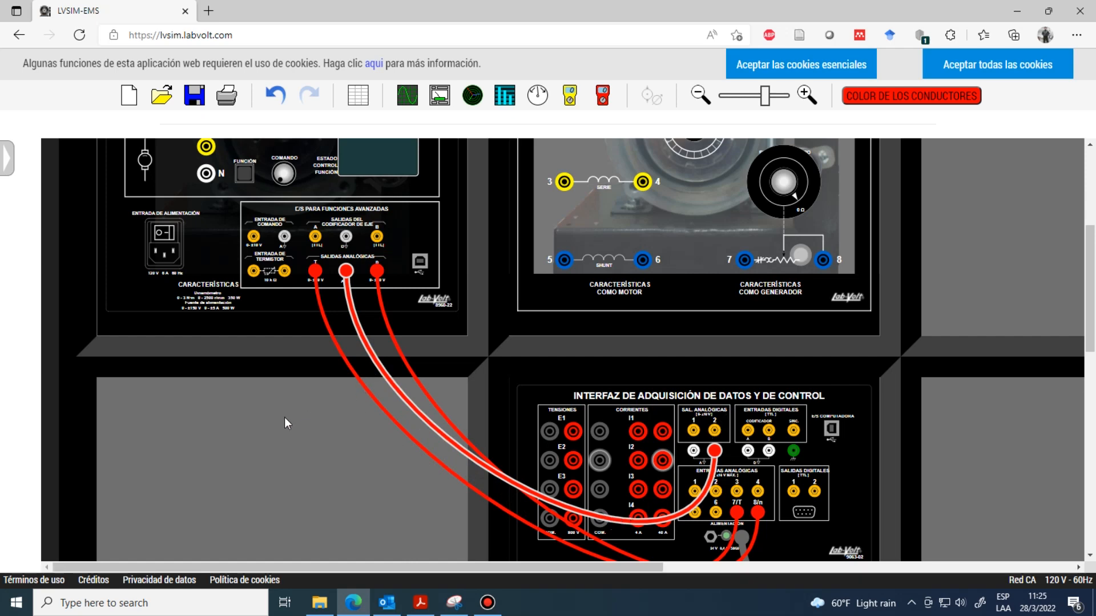
Install the power supply 8821 in the free upper bay beside the DC motor/generator and hide the module list.
scroll(284, 417, up, 1)
scroll(284, 417, up, 1)
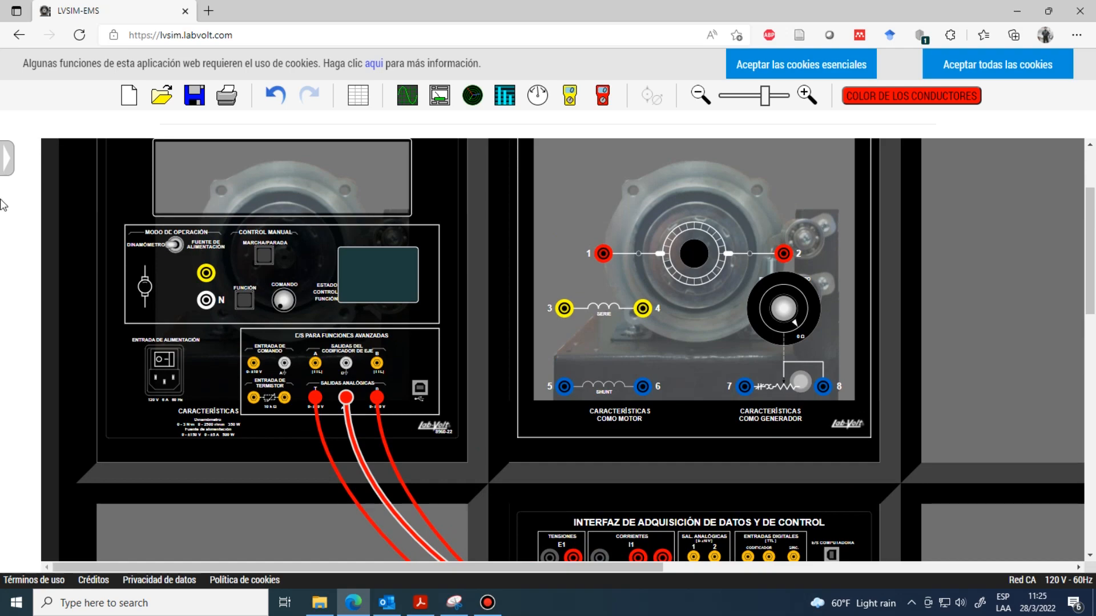
click(7, 158)
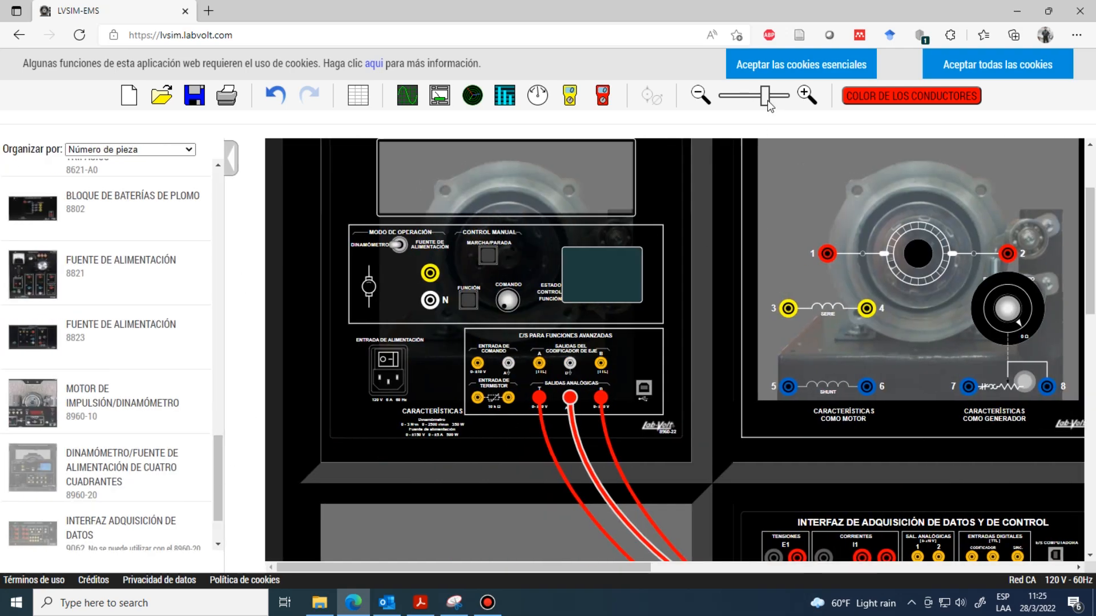
drag(768, 101, 707, 97)
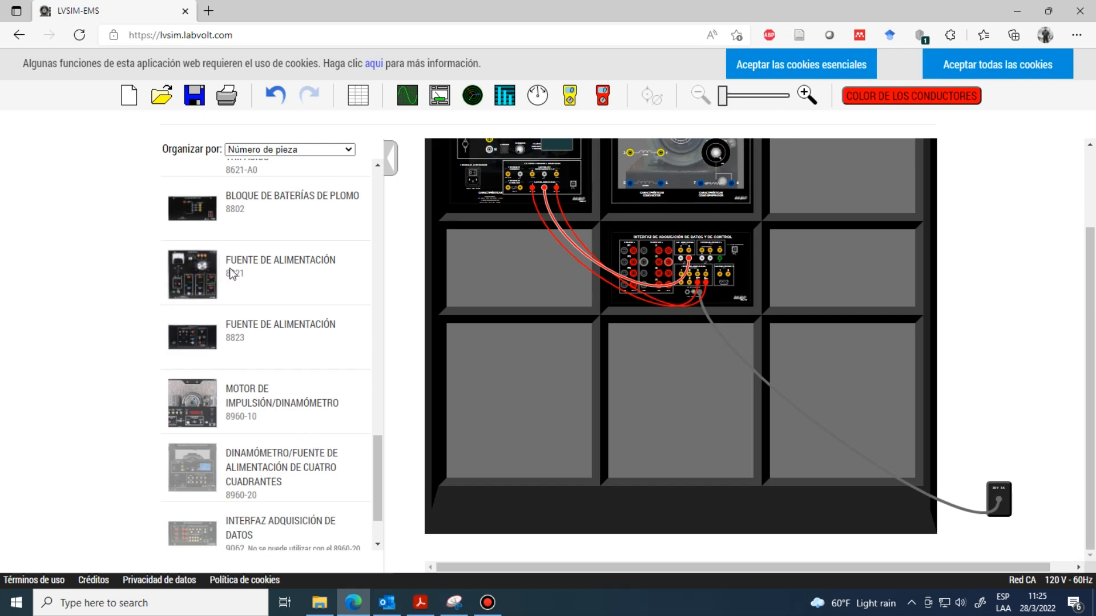
drag(232, 274, 827, 189)
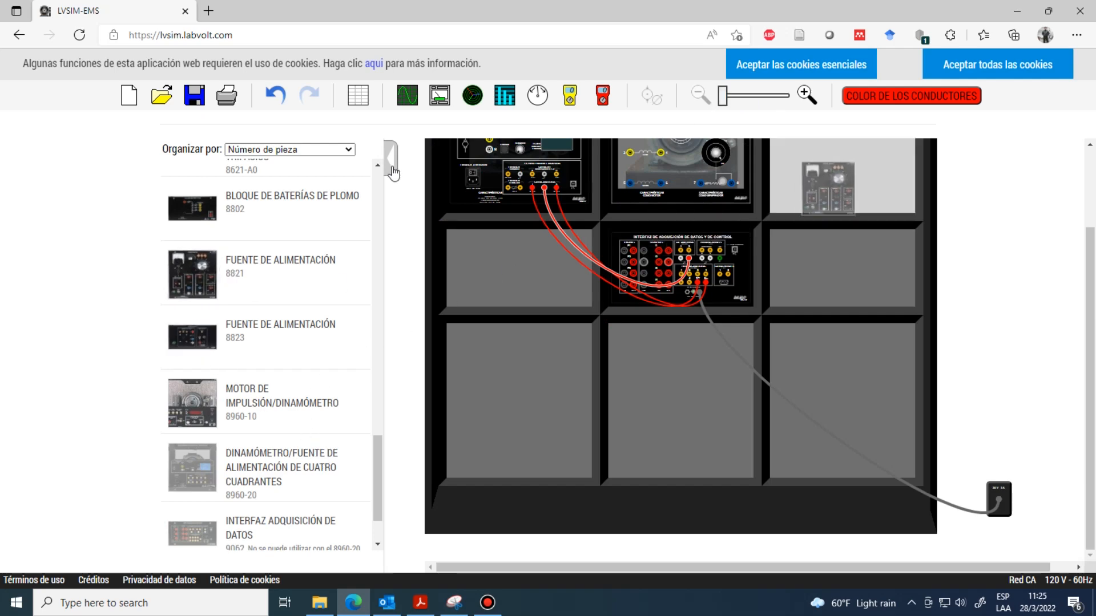
click(393, 172)
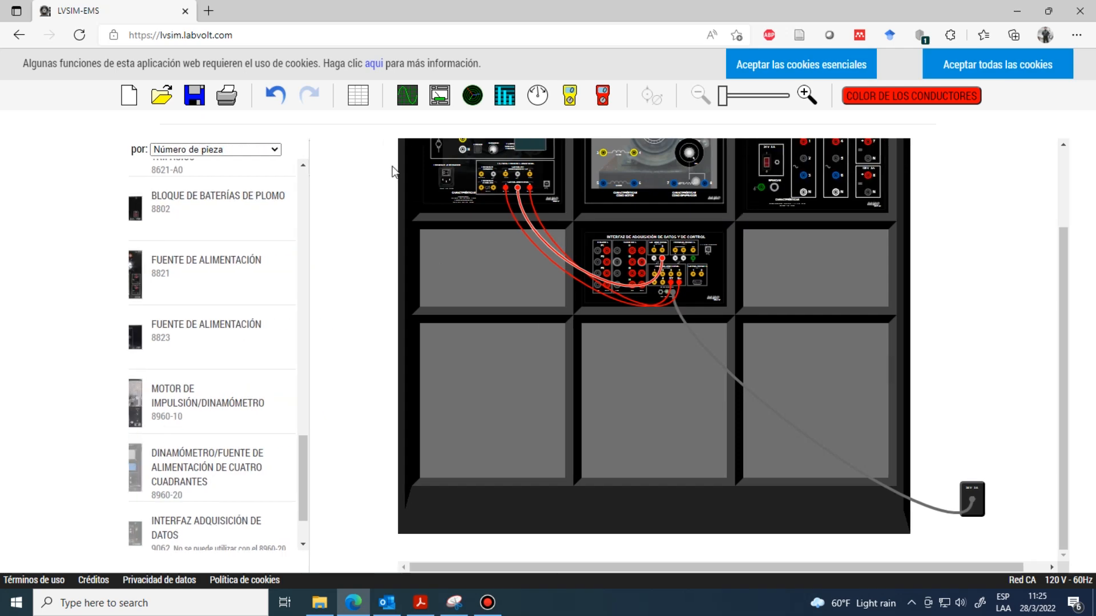
Connect motor terminal 6 to 7 and terminal 8 to N of the 120 V 2 A DC output, and adjust the field rheostat knob.
drag(724, 102, 757, 101)
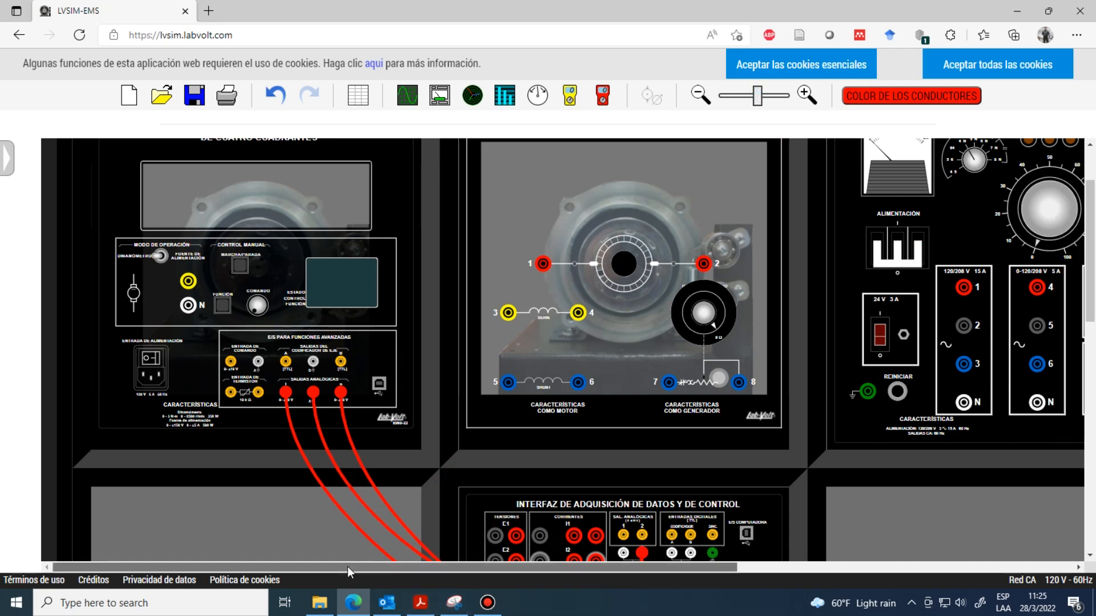
drag(348, 567, 530, 570)
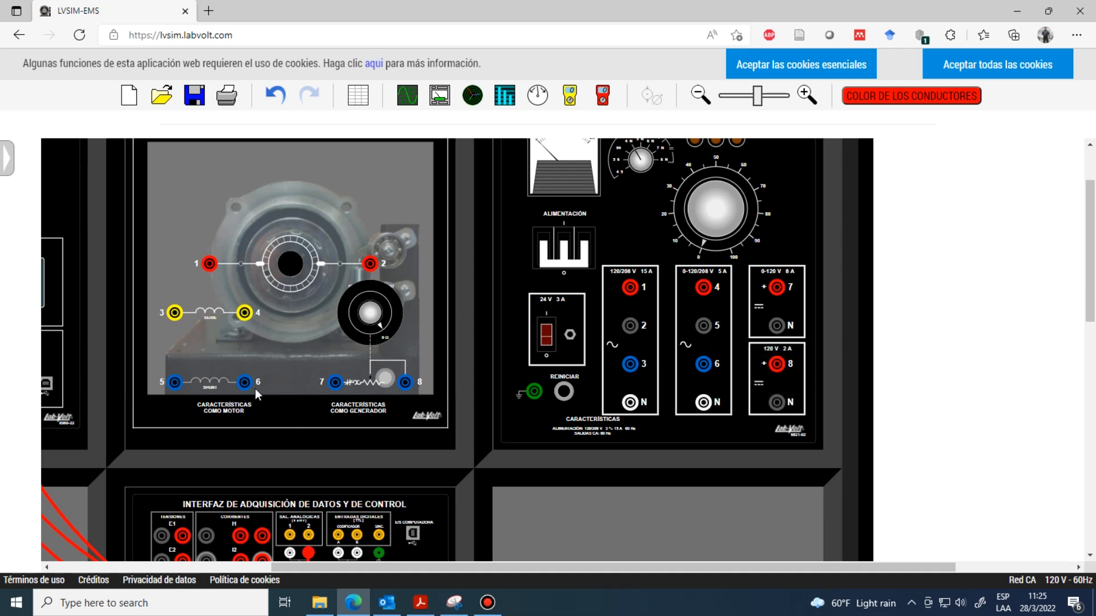
mouse_move(244, 383)
mouse_down()
mouse_move(298, 395)
mouse_move(336, 382)
mouse_up()
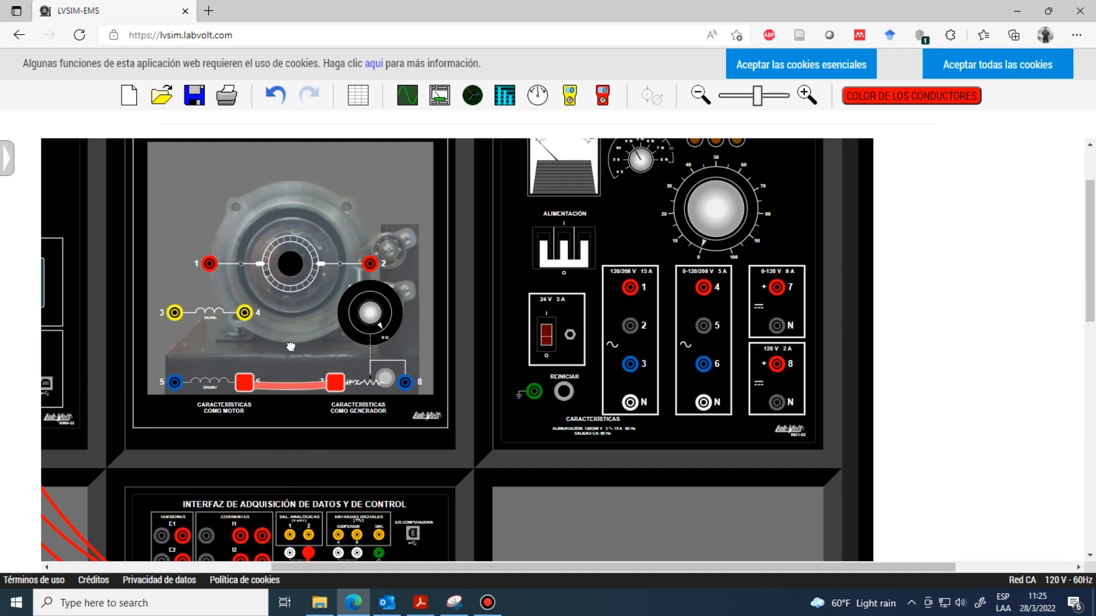
scroll(1080, 236, down, 2)
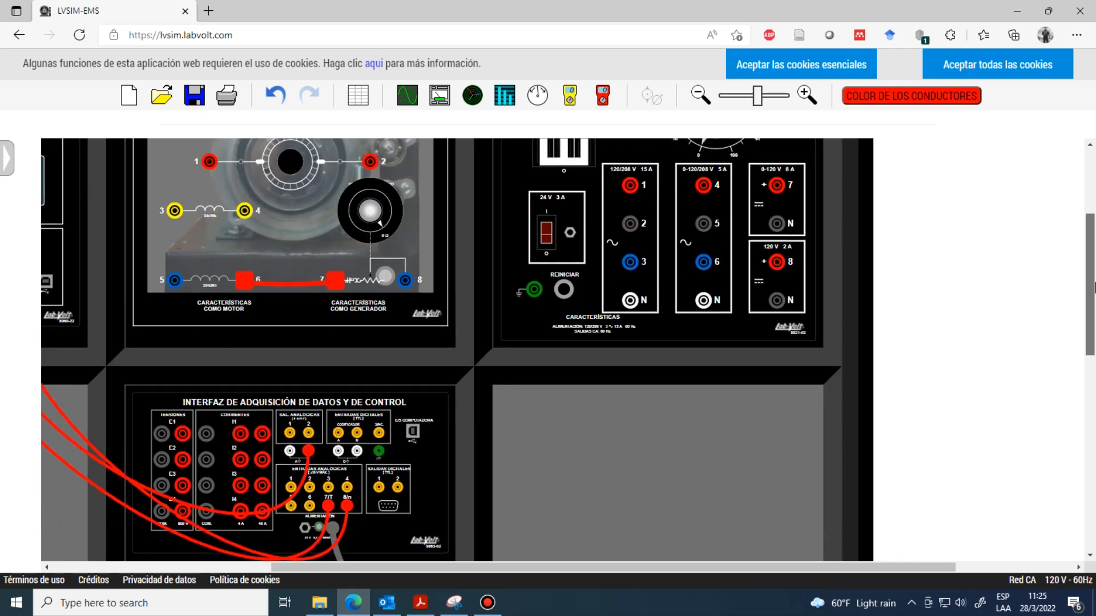
drag(785, 283, 412, 266)
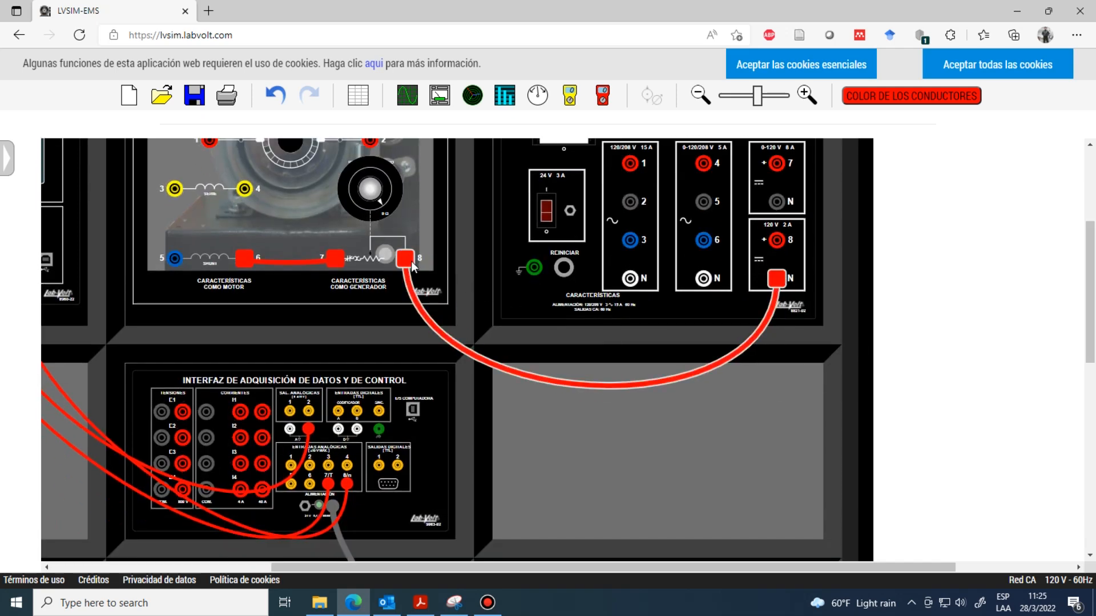
click(364, 187)
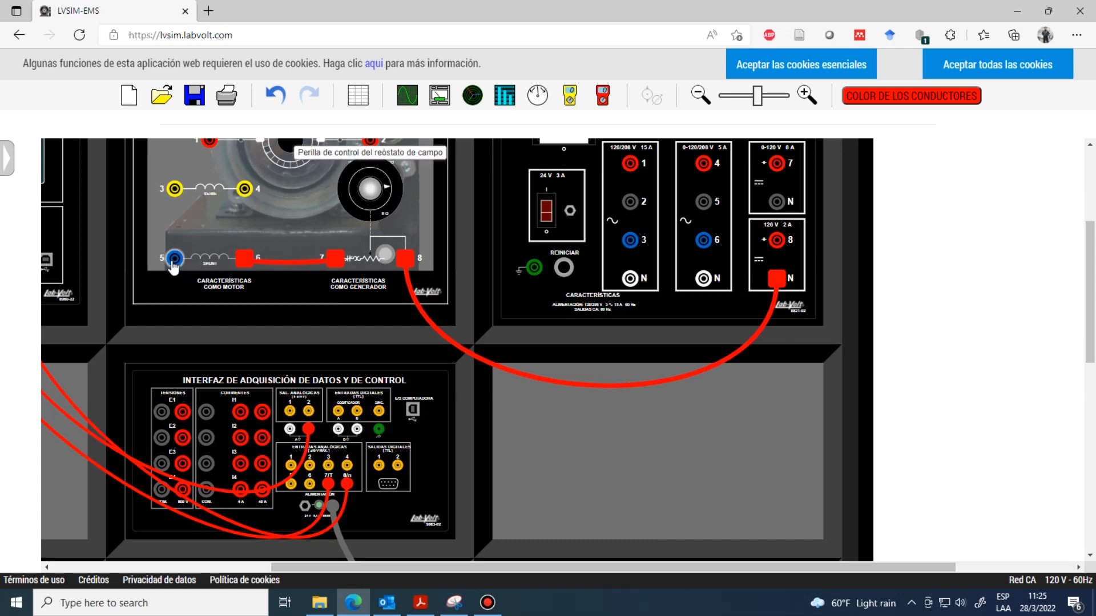
Connect motor terminal 5 to the 40 A input of I1 and the I1 common to supply terminal 8, routing that lead clear of the modules.
drag(175, 258, 262, 412)
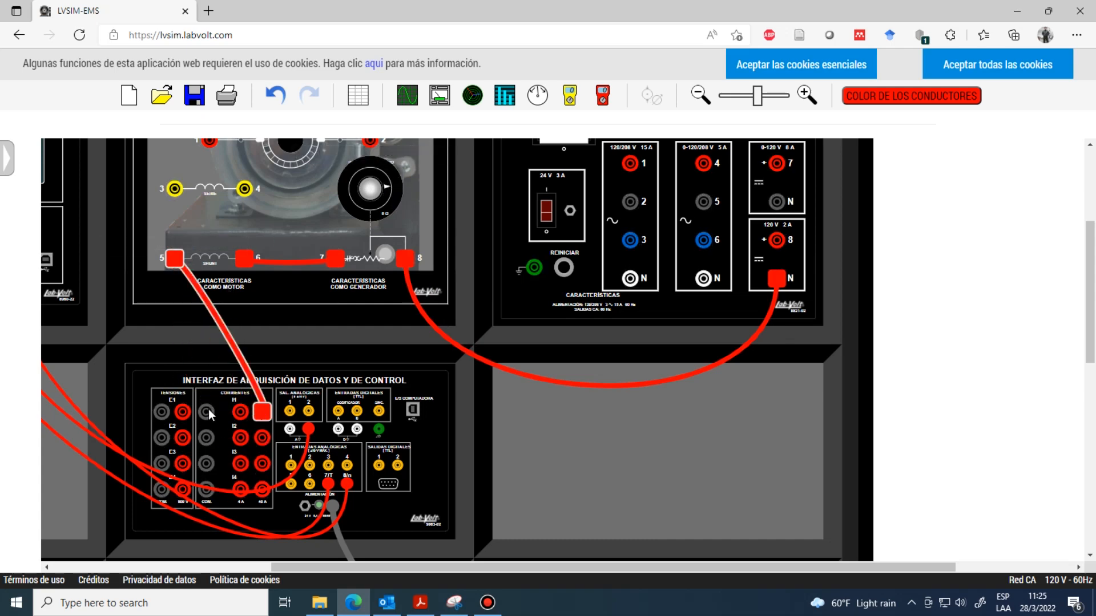
drag(207, 412, 776, 240)
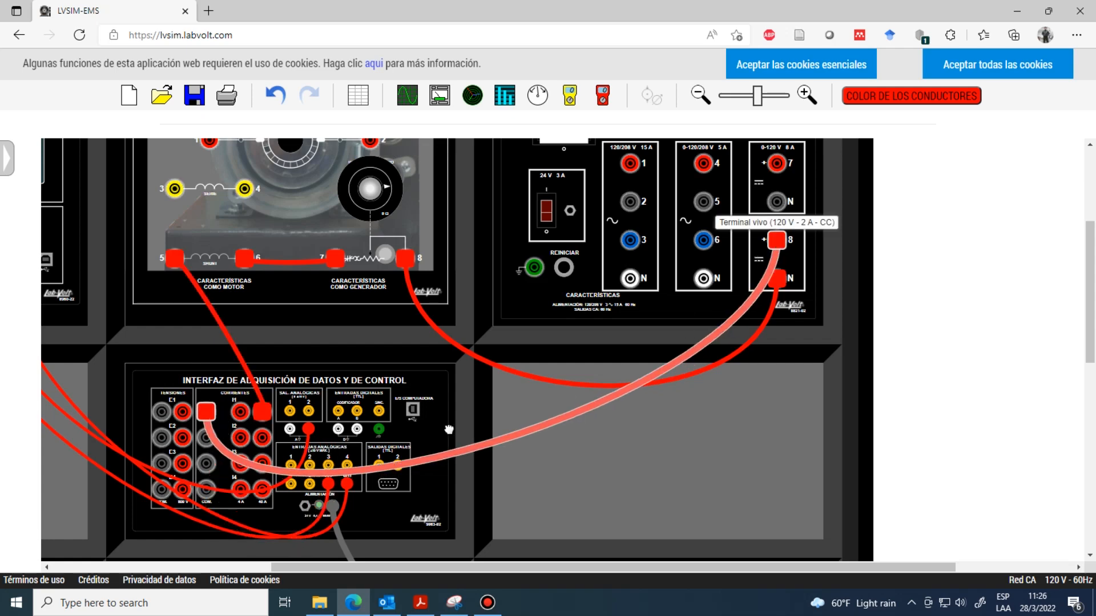
click(421, 461)
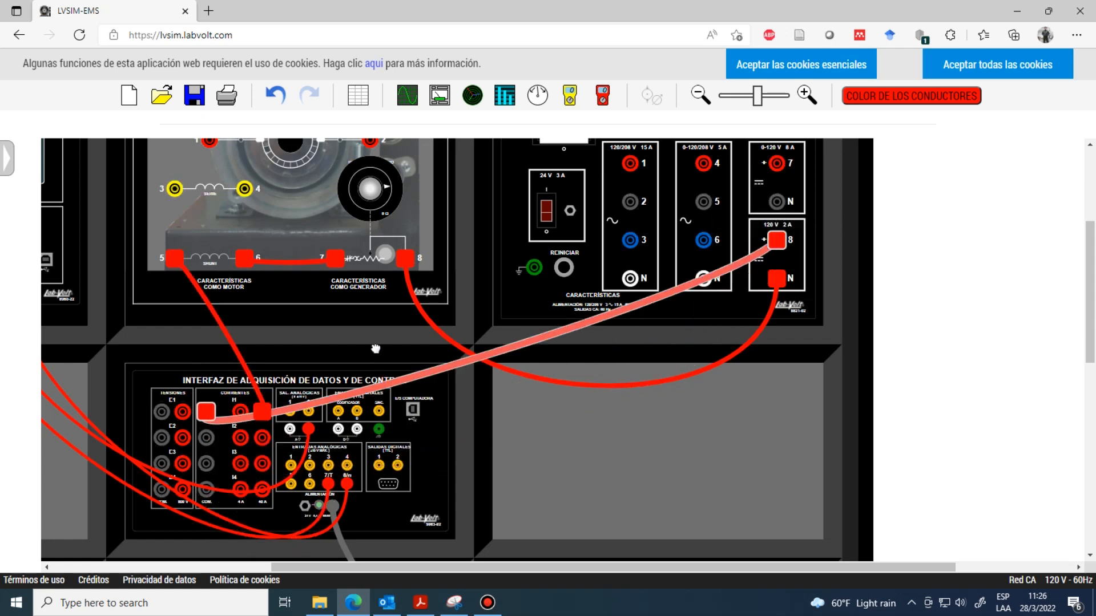
drag(365, 363, 787, 392)
Set the conductor colour to cyan (00ffea) and connect voltage input E2 across the motor/generator's armature terminals 1 and 2.
scroll(344, 362, up, 1)
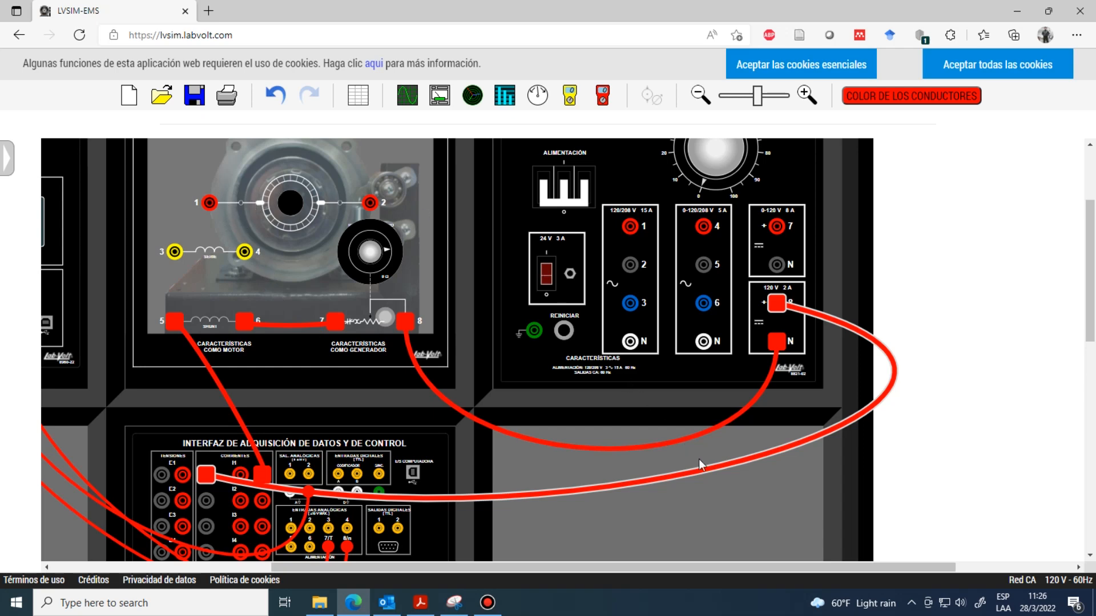
drag(738, 567, 622, 572)
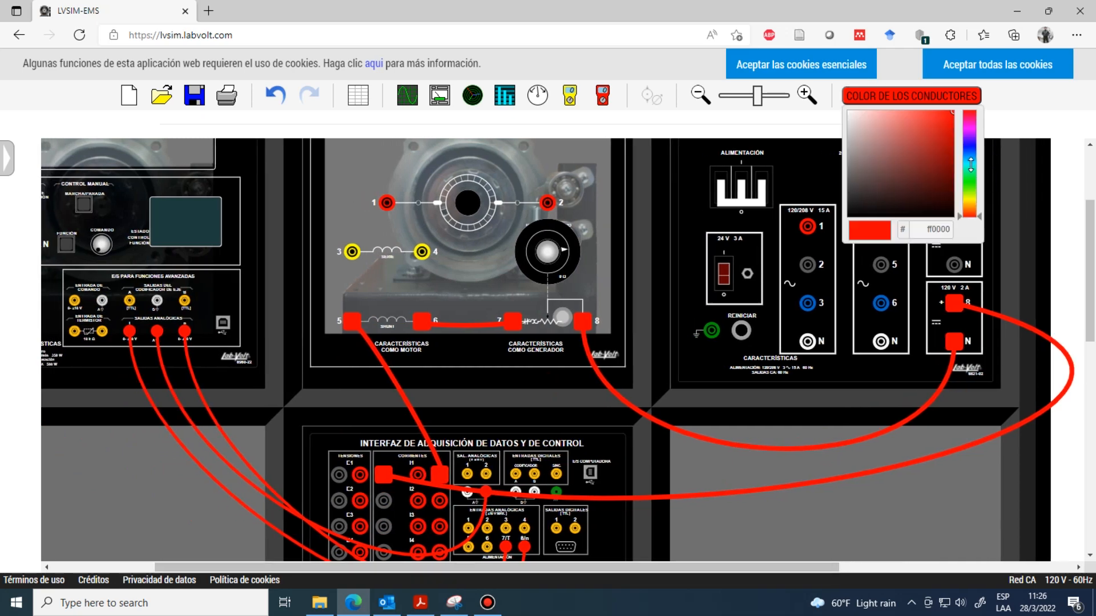
click(969, 165)
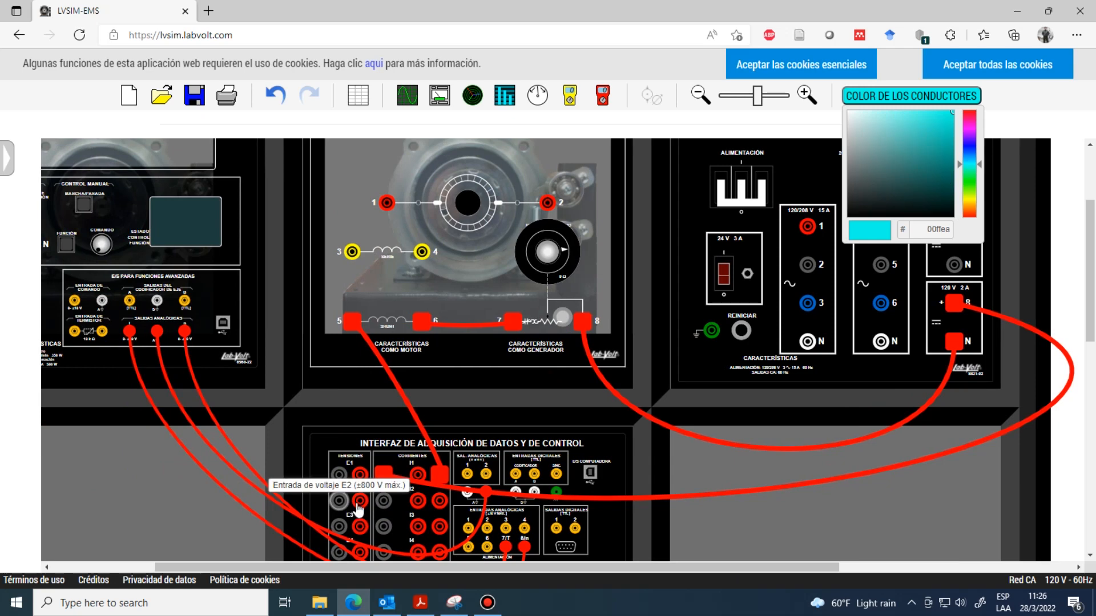
drag(359, 505, 386, 204)
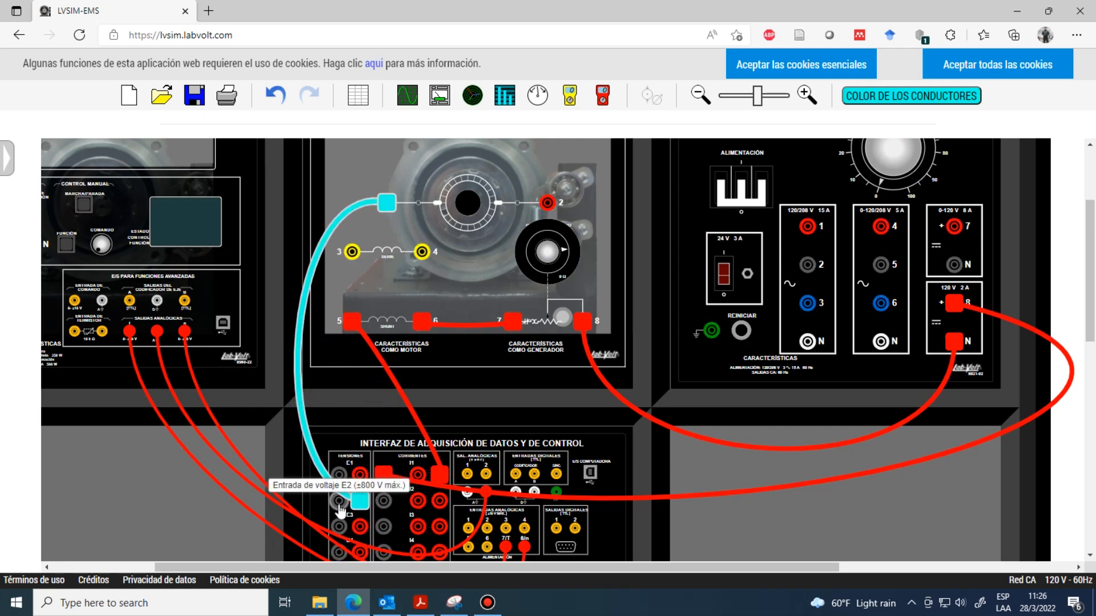
click(359, 500)
drag(360, 500, 549, 203)
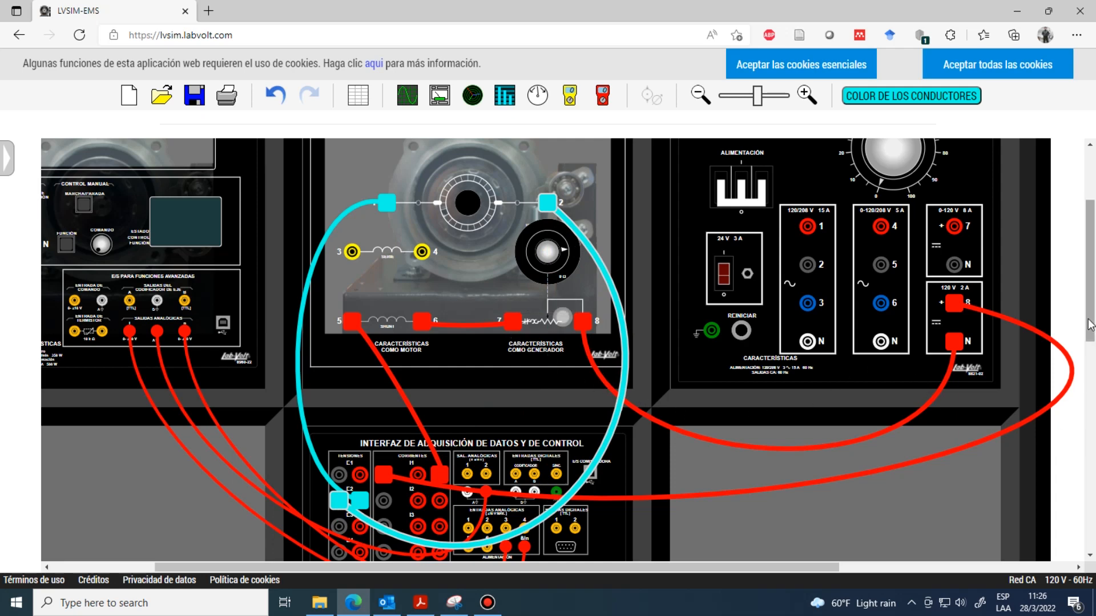
Lower the front panels of the dynamometer and the DC motor/generator, and couple their pulleys with a belt.
scroll(746, 351, down, 2)
scroll(747, 351, up, 3)
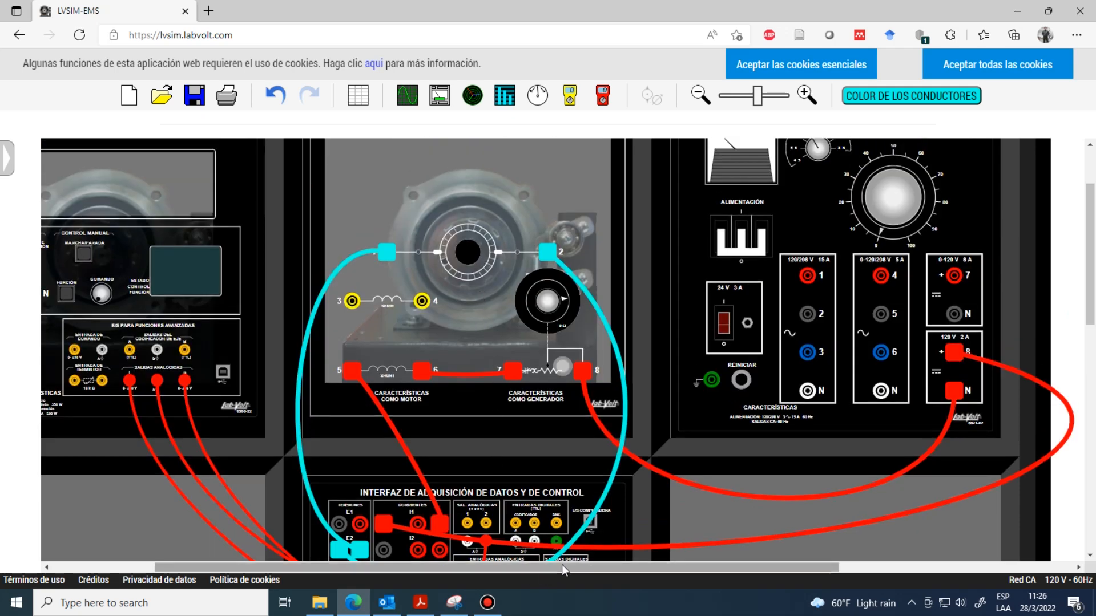
drag(561, 564, 448, 574)
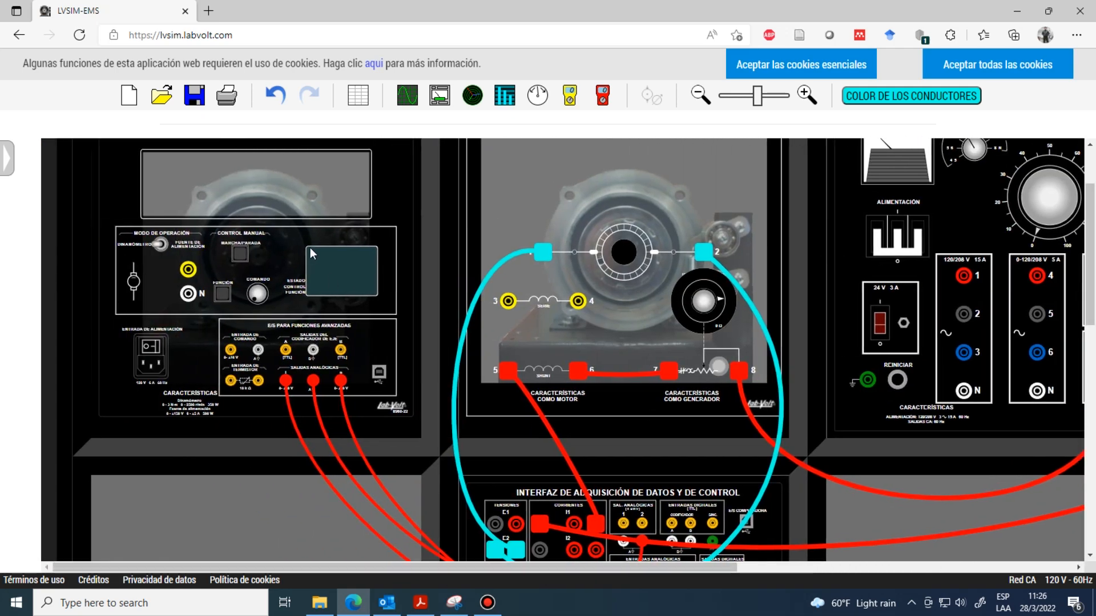
scroll(310, 247, up, 1)
right_click(306, 273)
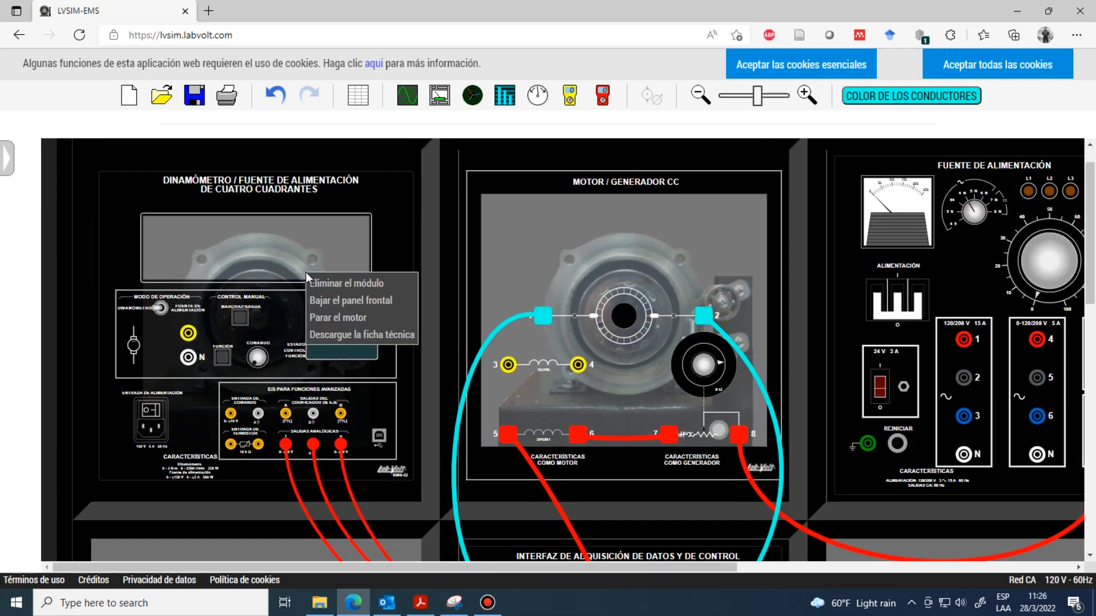
click(343, 302)
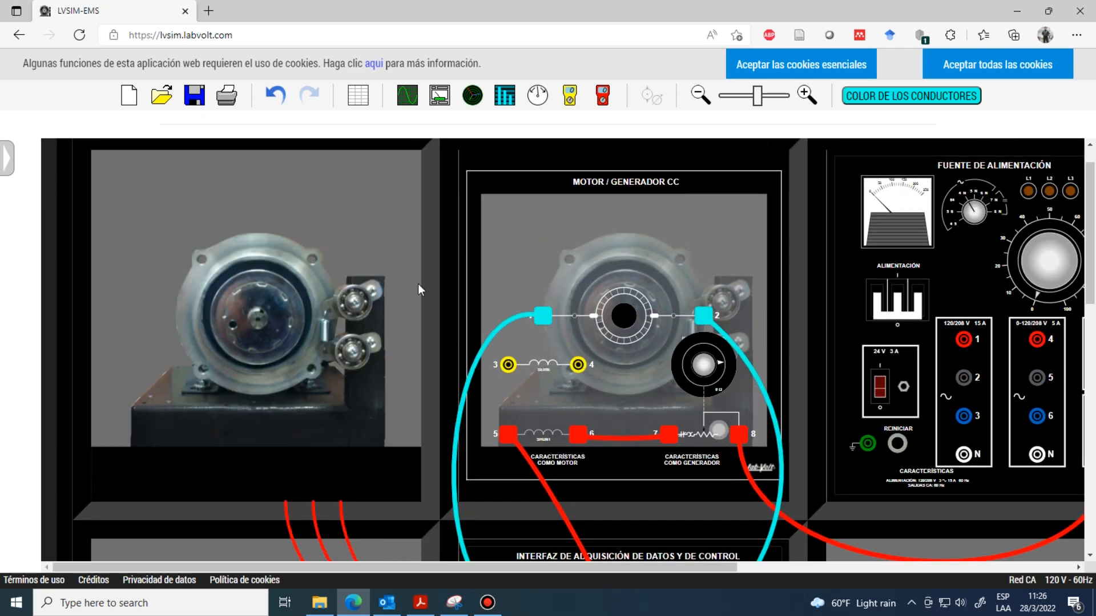
right_click(557, 250)
click(597, 276)
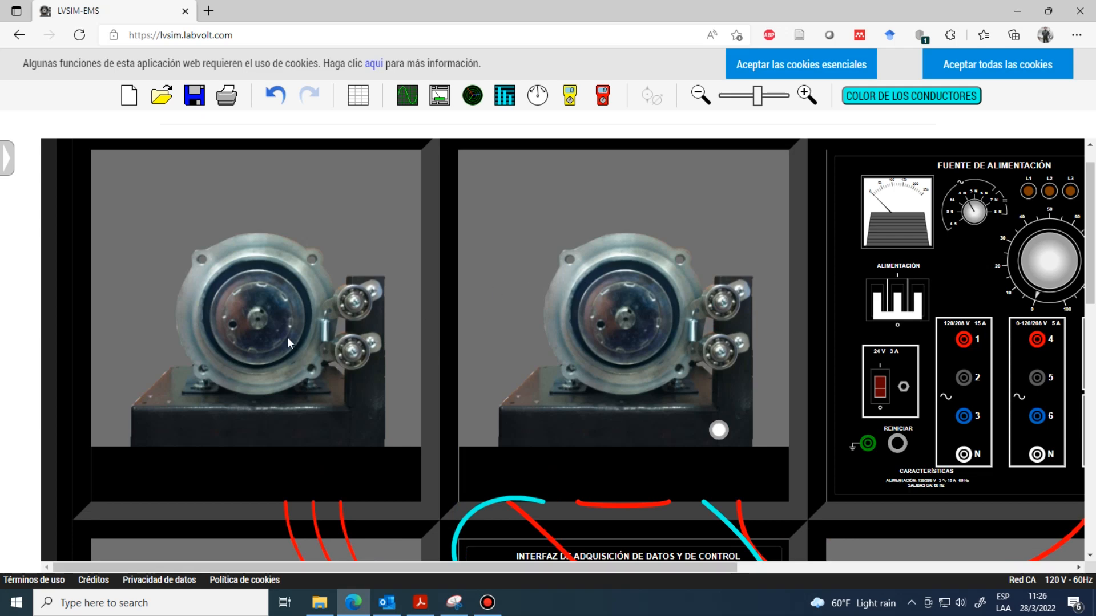
drag(260, 324, 626, 325)
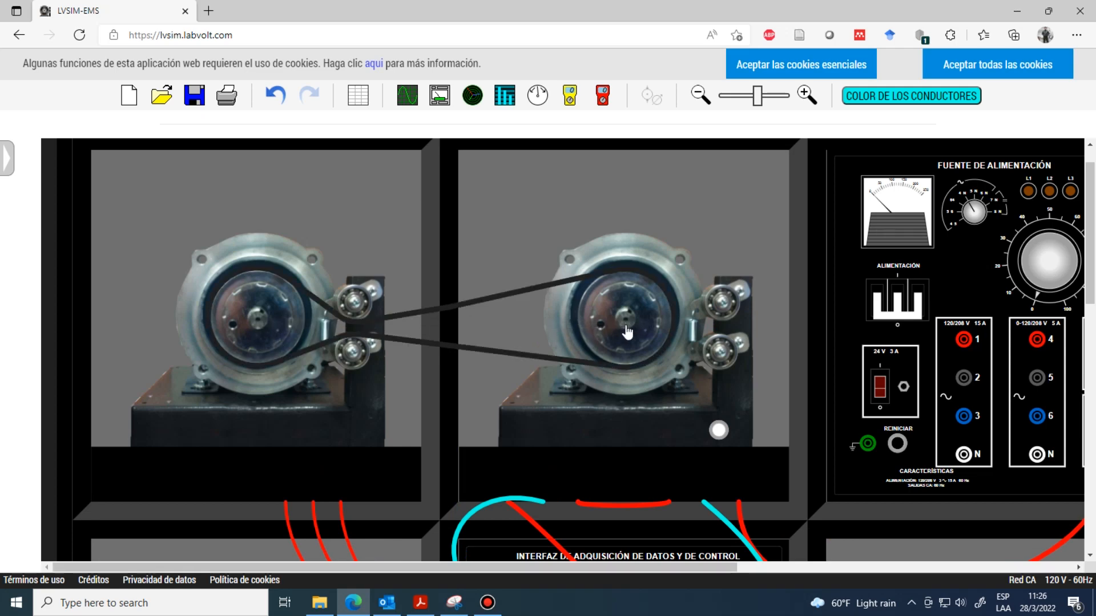
Raise the front panels of the dynamometer and the DC motor/generator.
right_click(224, 224)
click(266, 257)
right_click(527, 233)
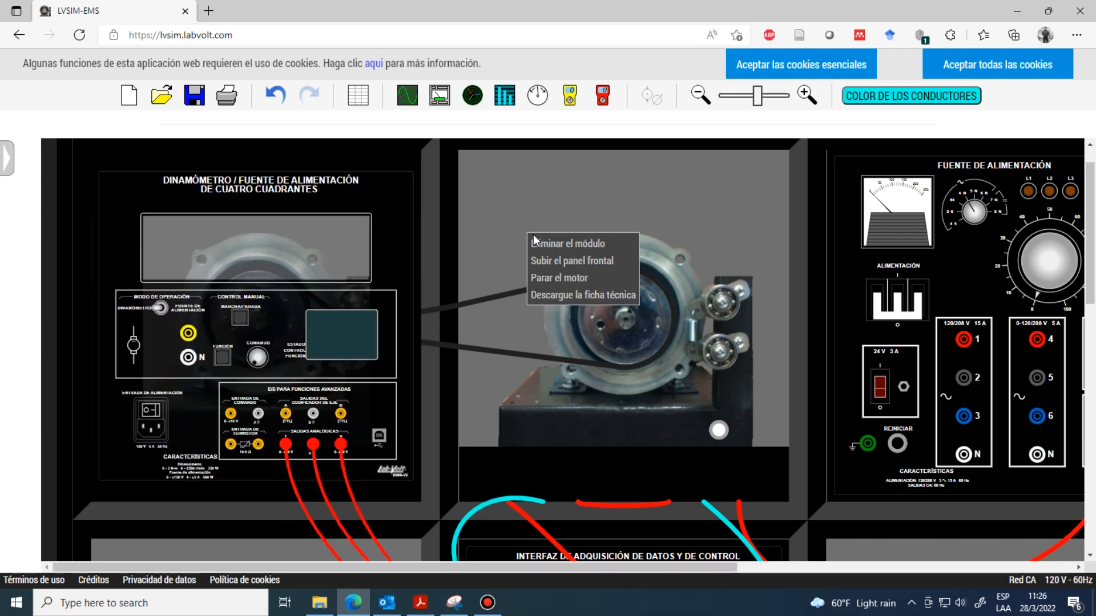
click(579, 260)
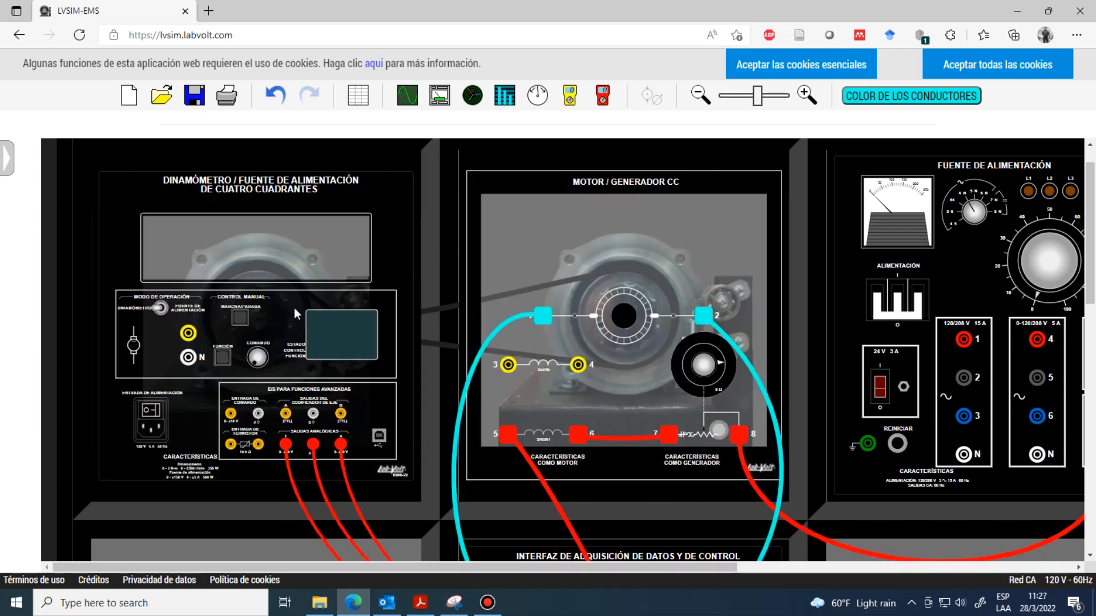
Switch on the dynamometer, select its clockwise (SH) prime mover/brake function and start it.
scroll(293, 307, down, 1)
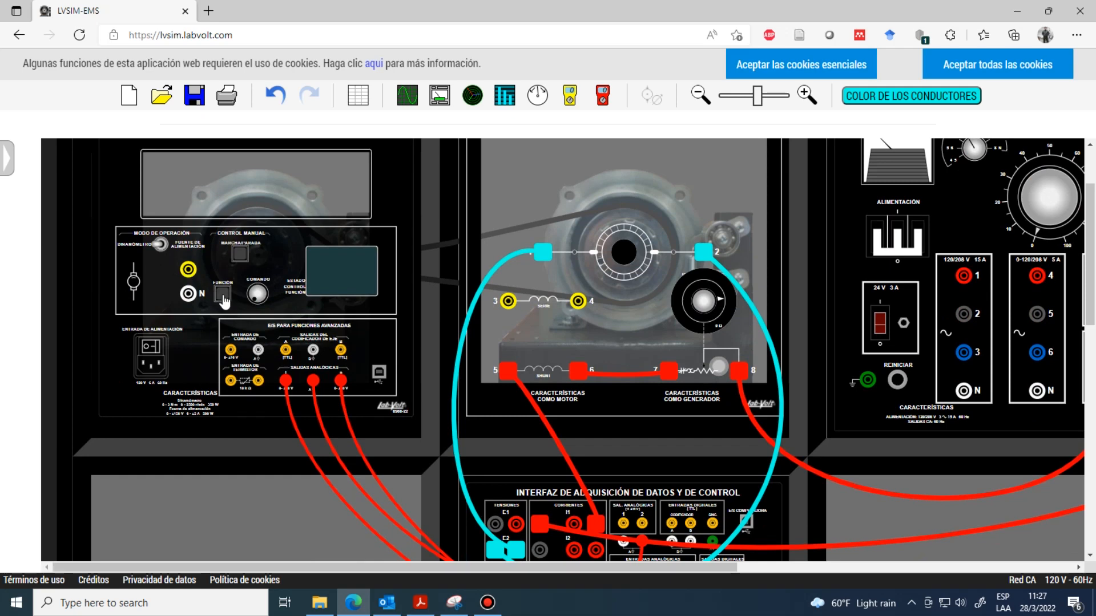
click(151, 355)
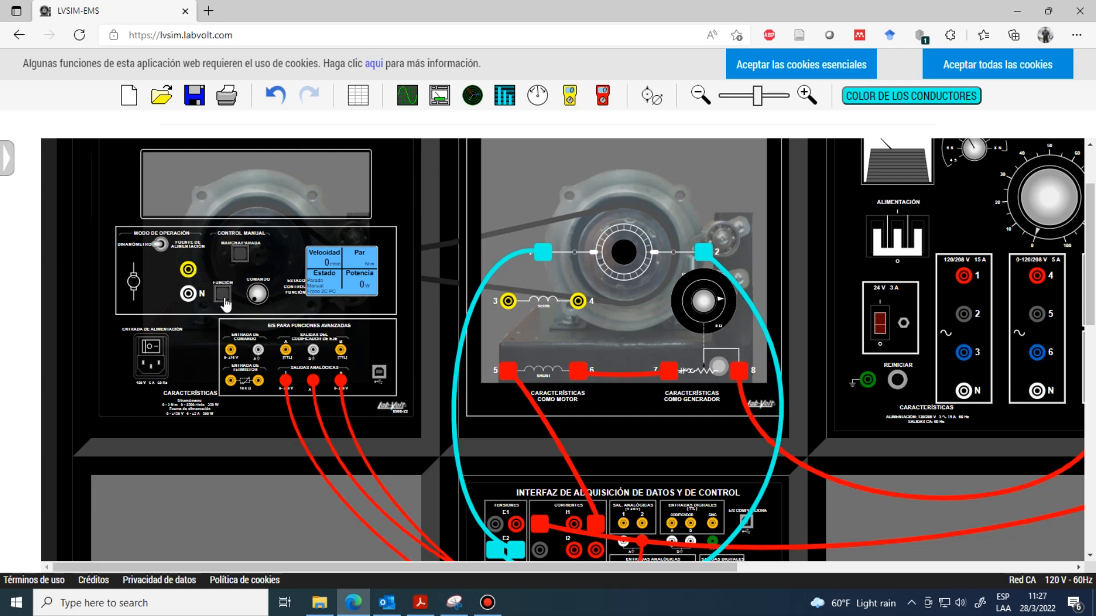
click(223, 295)
mouse_move(369, 282)
click(237, 259)
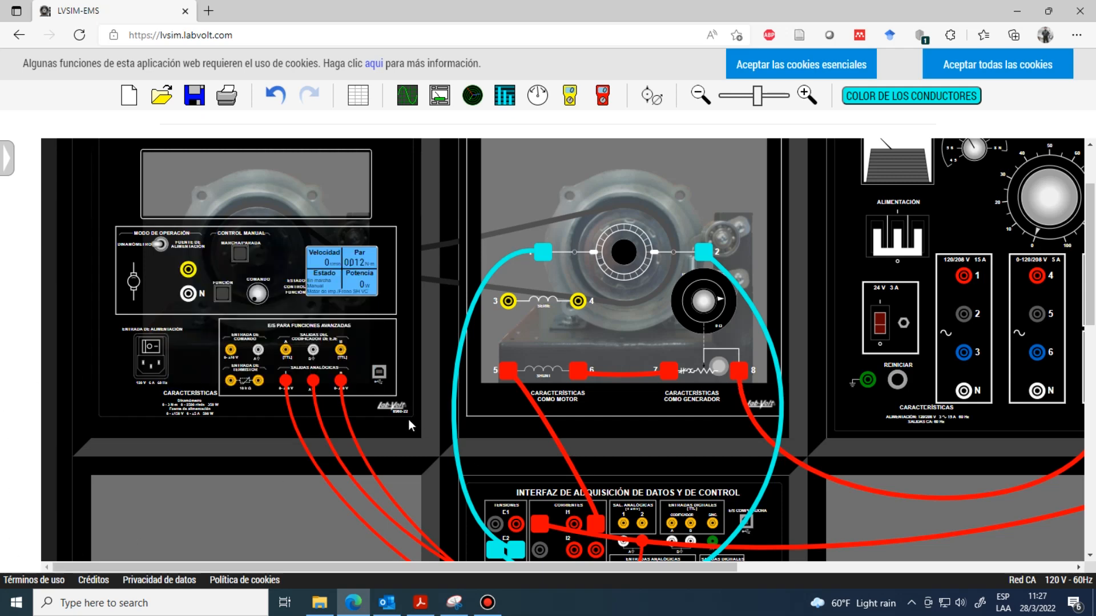
Switch on the main power supply and check its phase indicator lamps and voltage outputs.
click(914, 261)
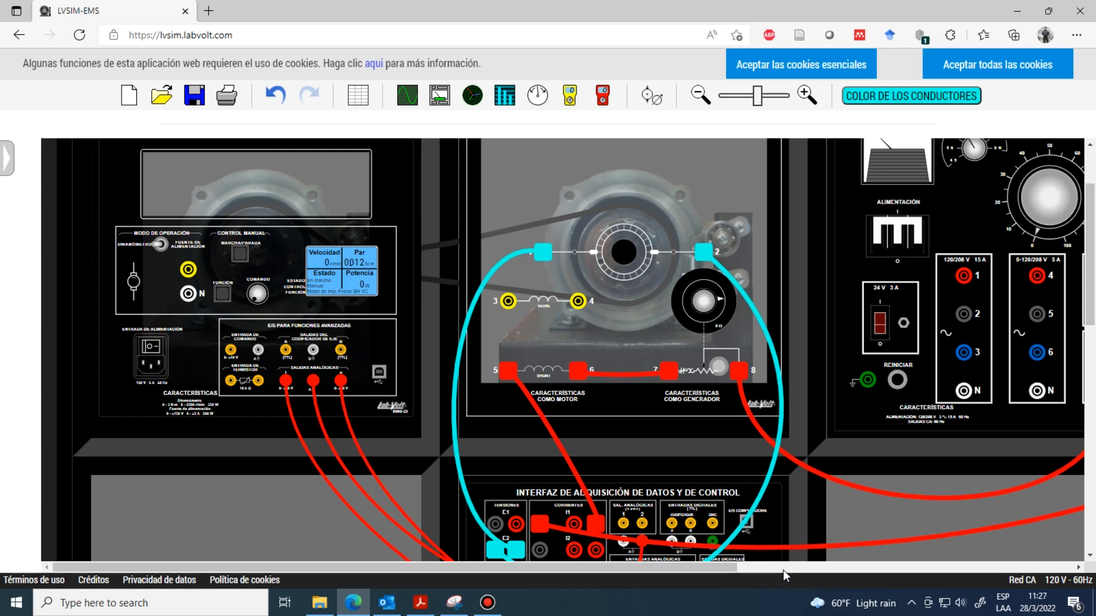
drag(595, 568, 791, 568)
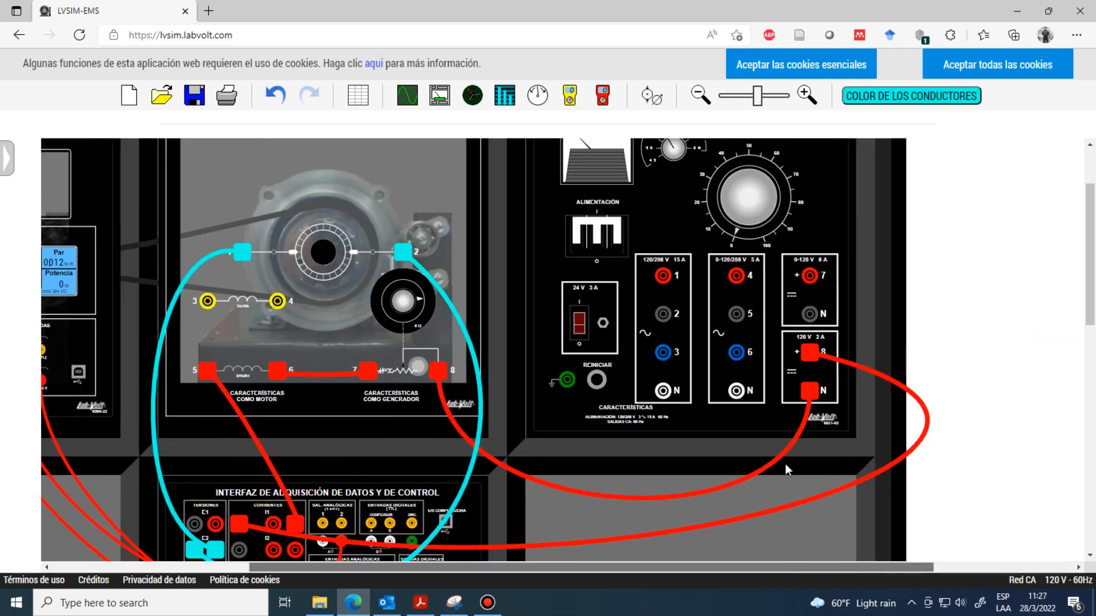
scroll(832, 294, up, 3)
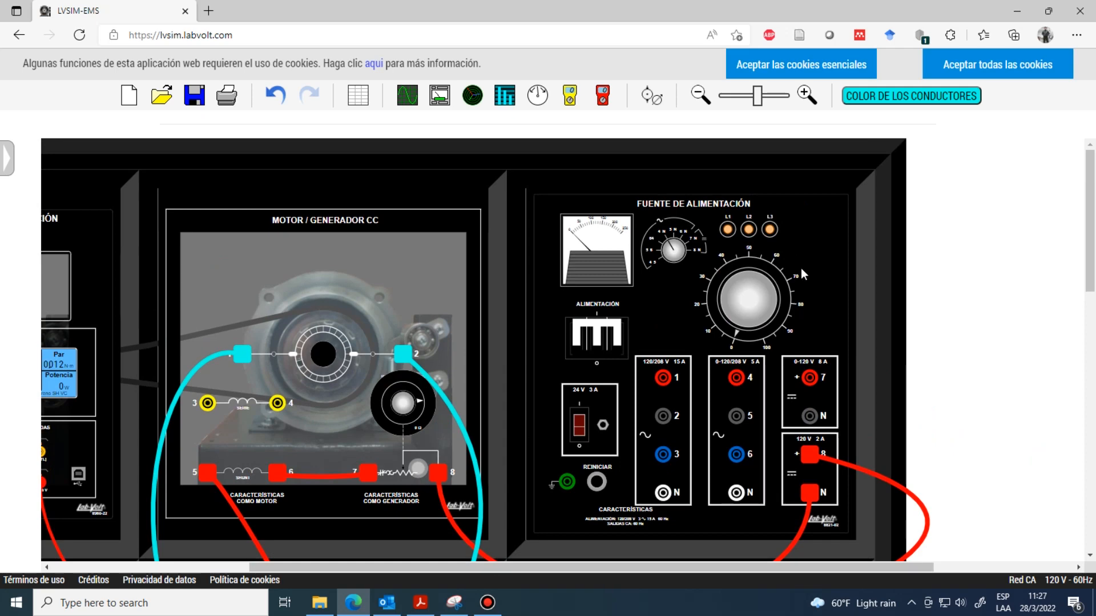
scroll(822, 450, down, 3)
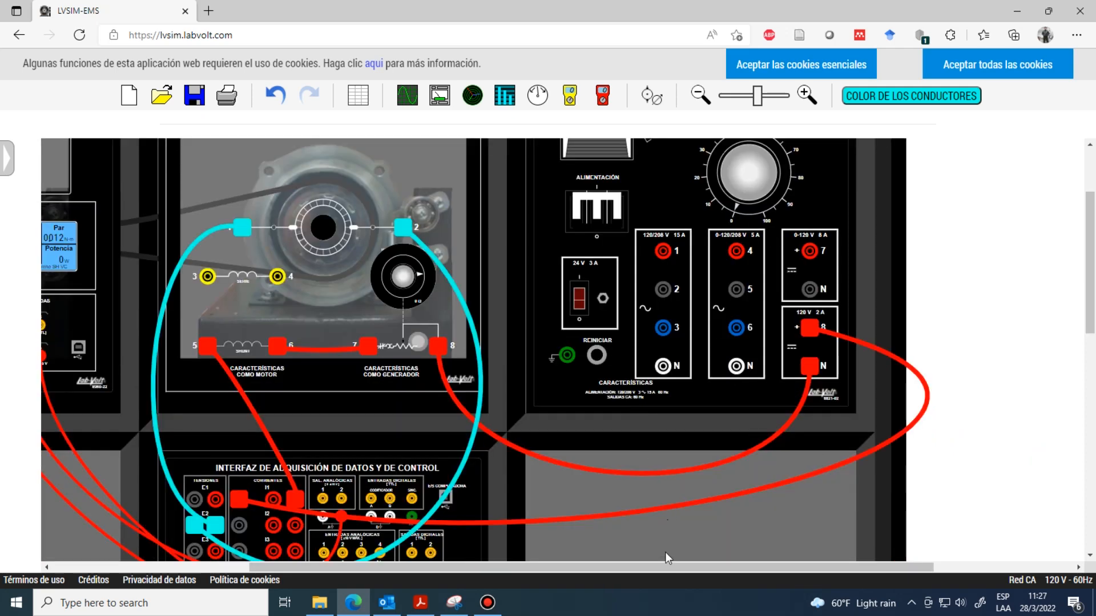
Raise the dynamometer's command so the coupled machines run clockwise at about 1800 r/min.
drag(666, 567, 519, 574)
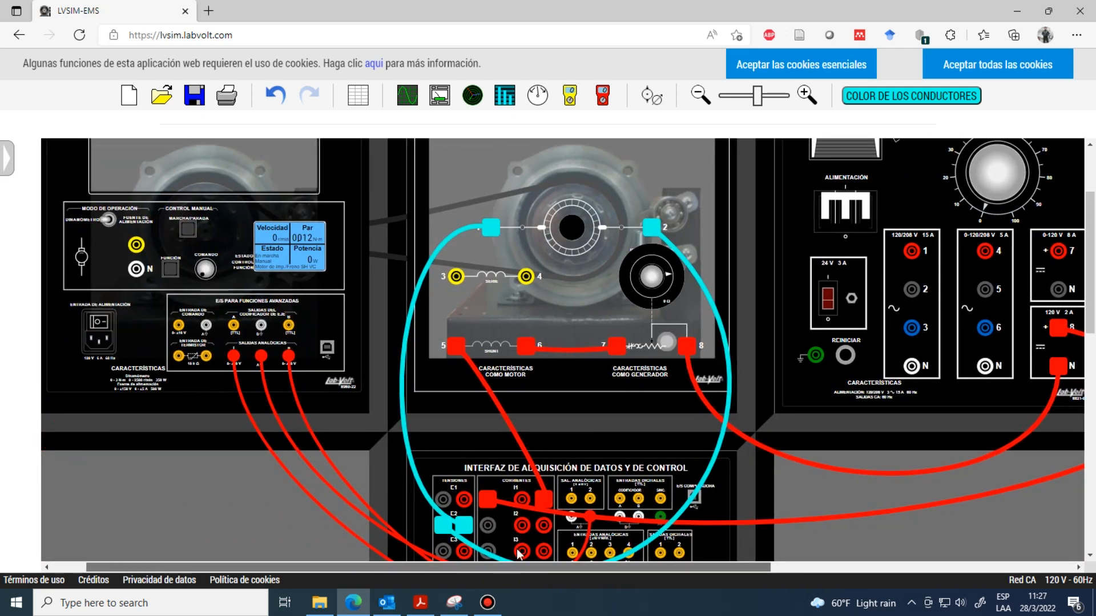
scroll(568, 416, down, 1)
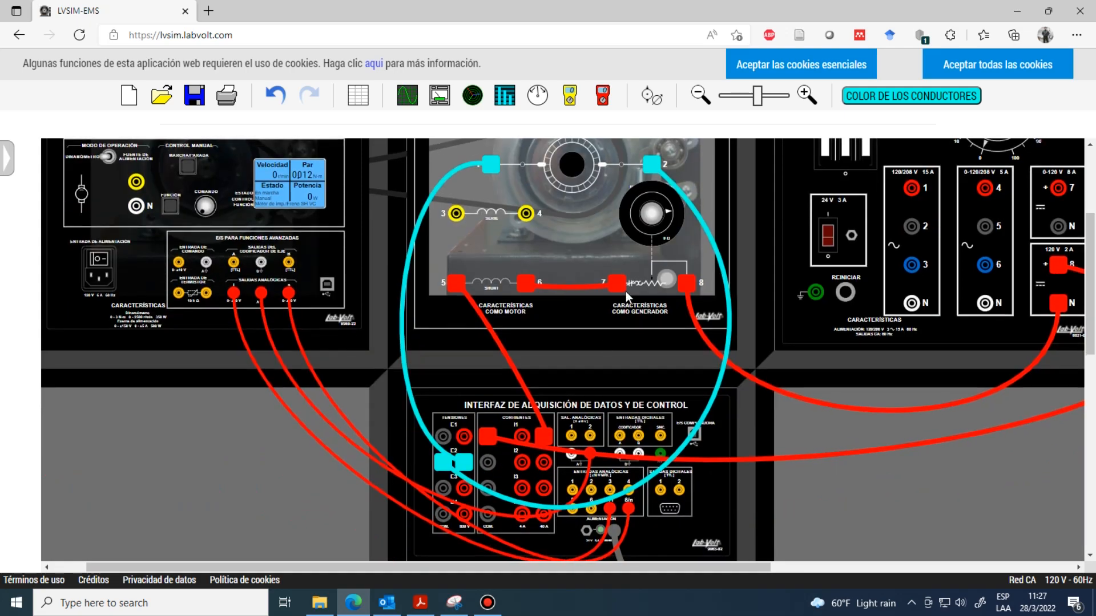
scroll(656, 256, up, 4)
click(736, 98)
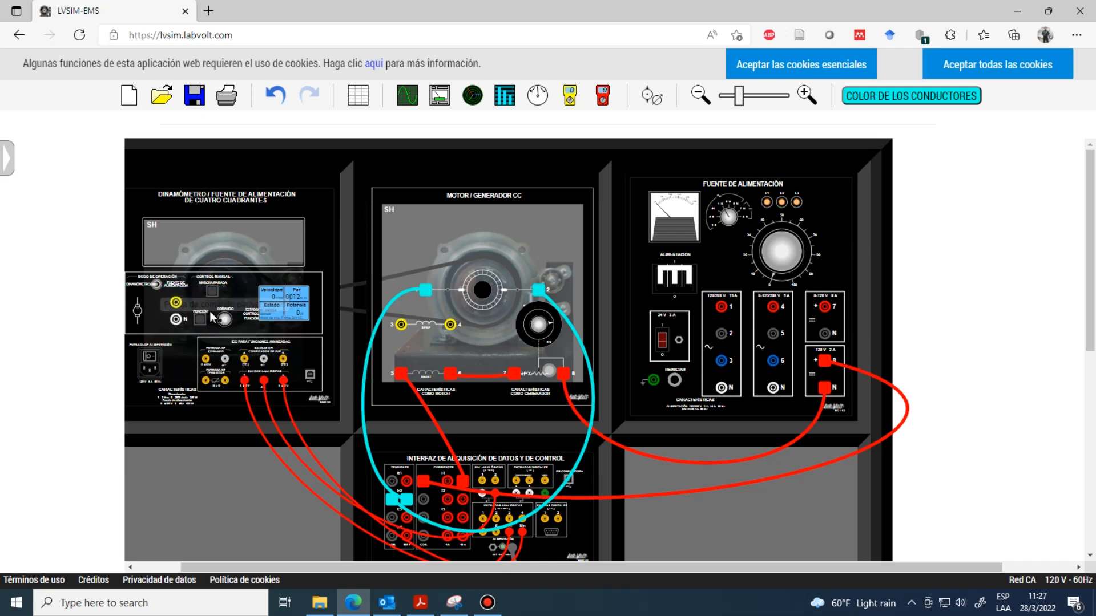
click(212, 291)
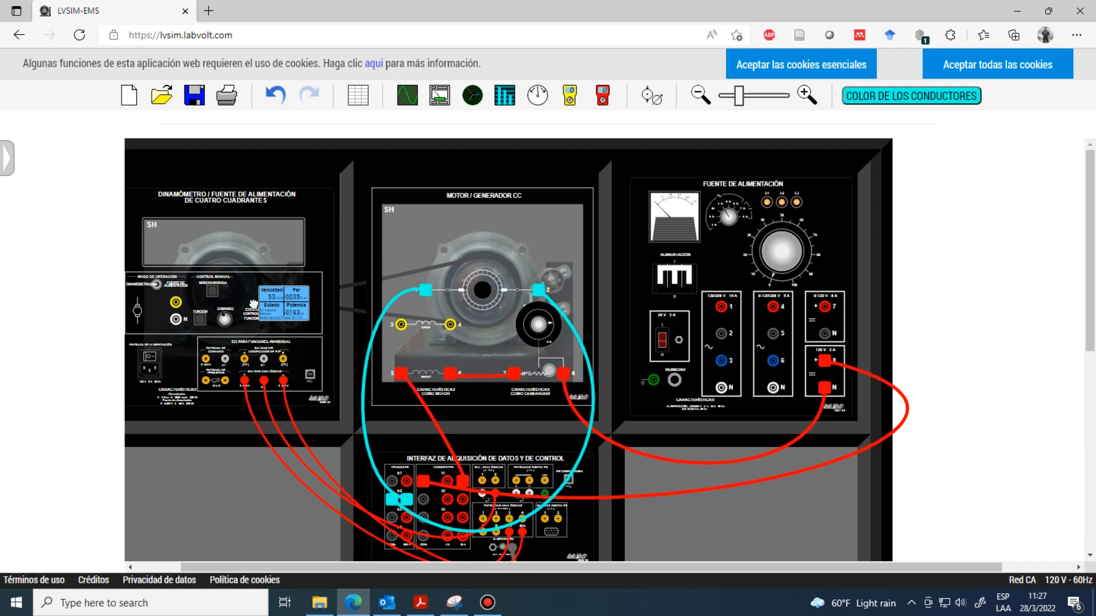
mouse_move(262, 326)
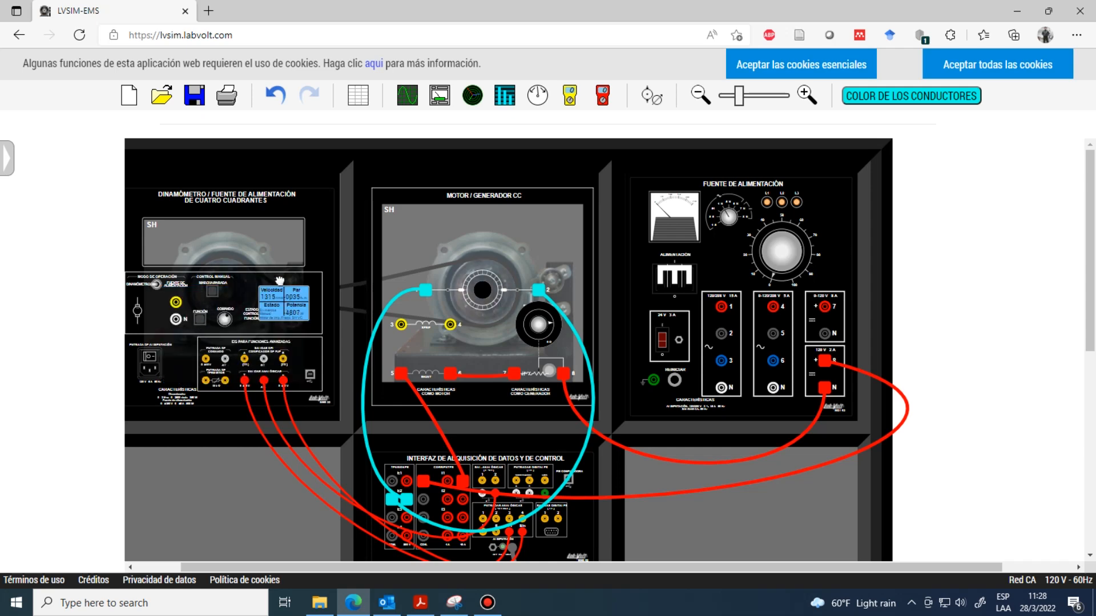
mouse_move(195, 328)
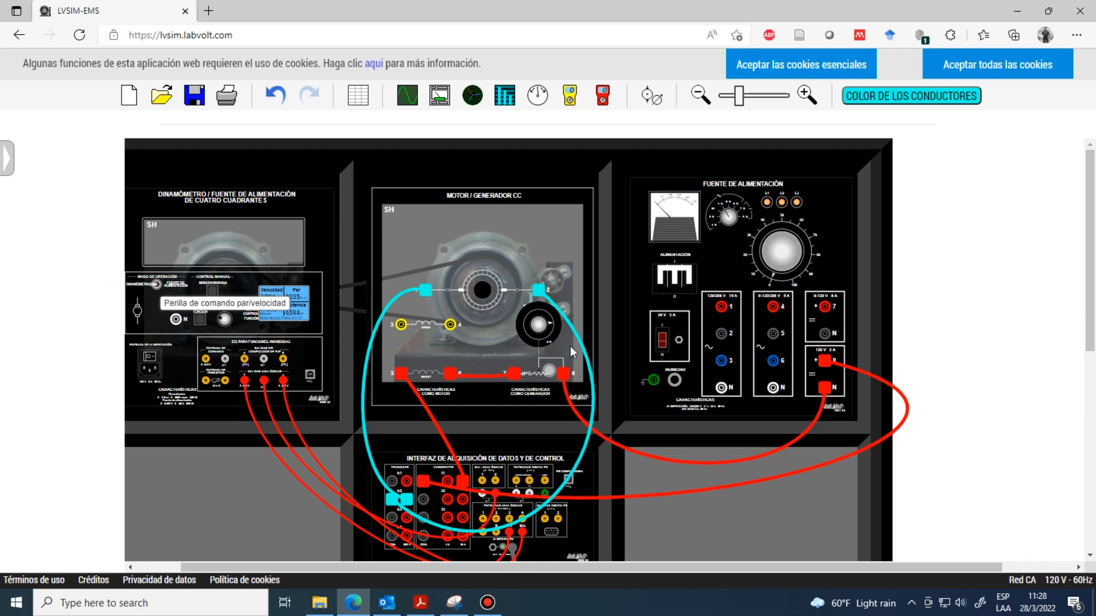
Open the metering instruments with continuous refresh and turn on torque meter M6 (AI7/T).
click(442, 96)
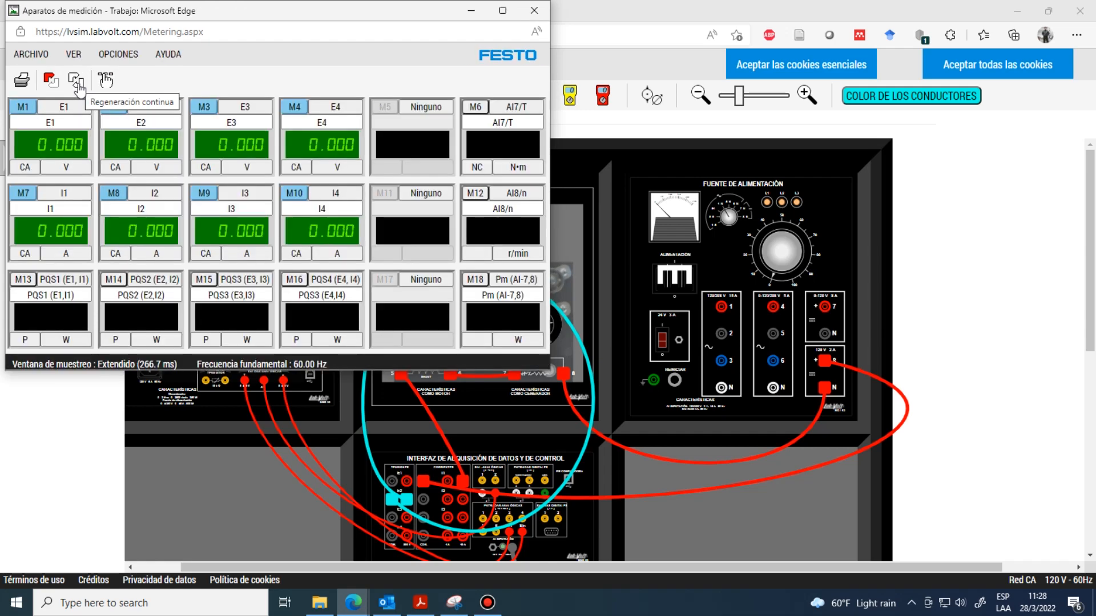
click(77, 81)
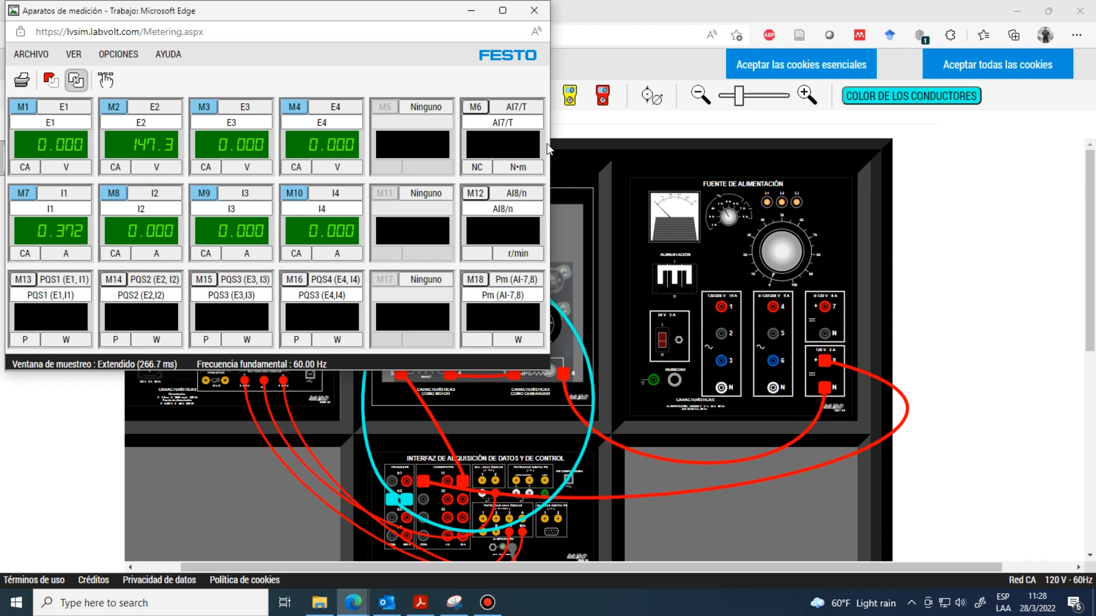
click(481, 108)
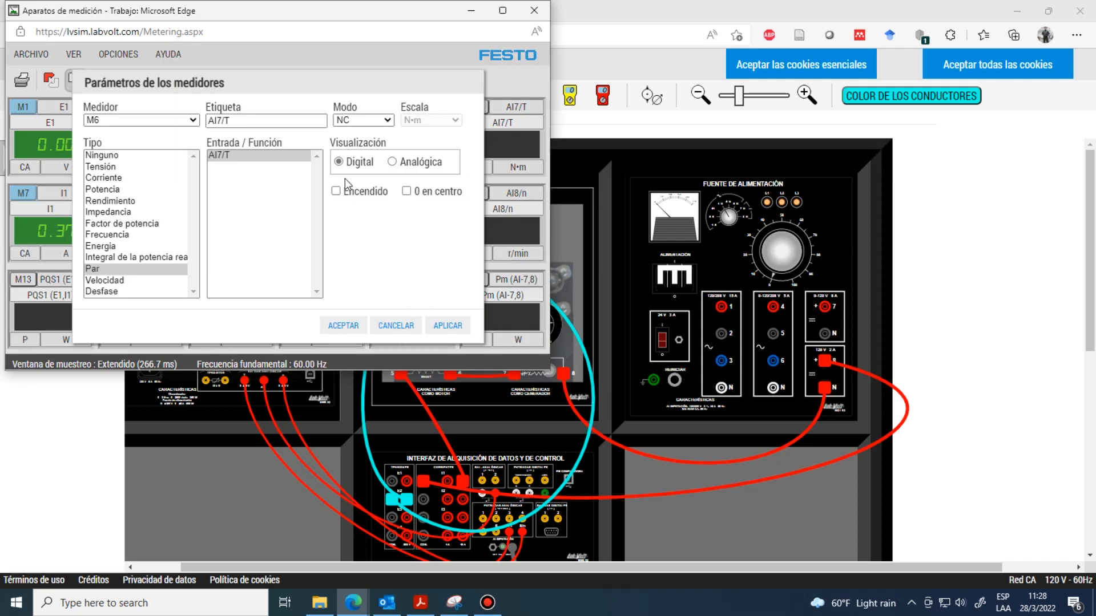
click(336, 191)
click(343, 326)
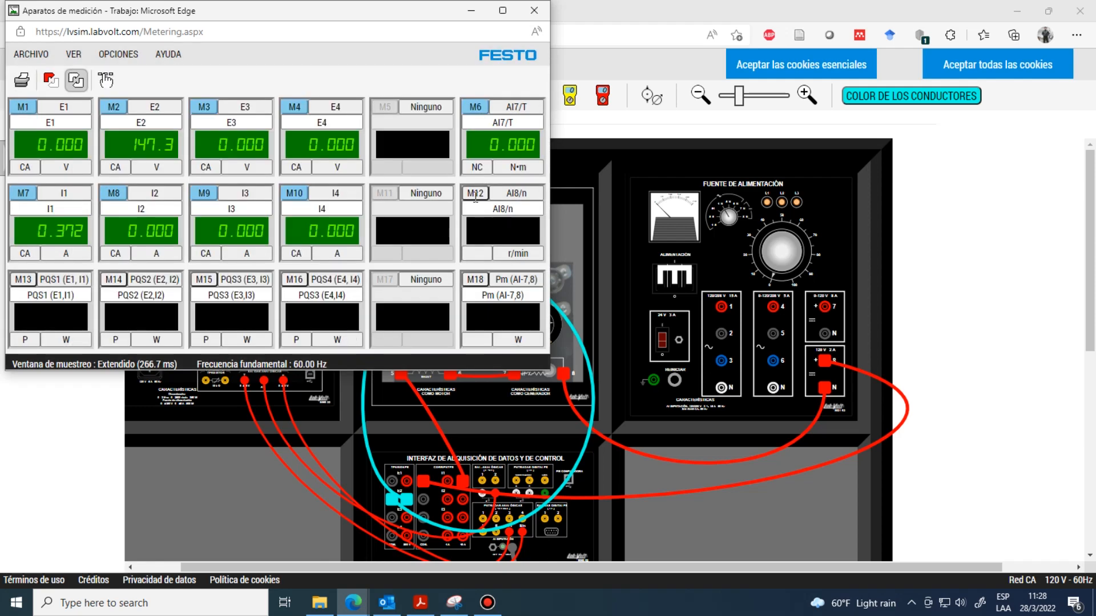
Turn on speed meter M12 (AI8/n), set the E2 voltage meter to CC mode and minimise the metering window.
click(475, 194)
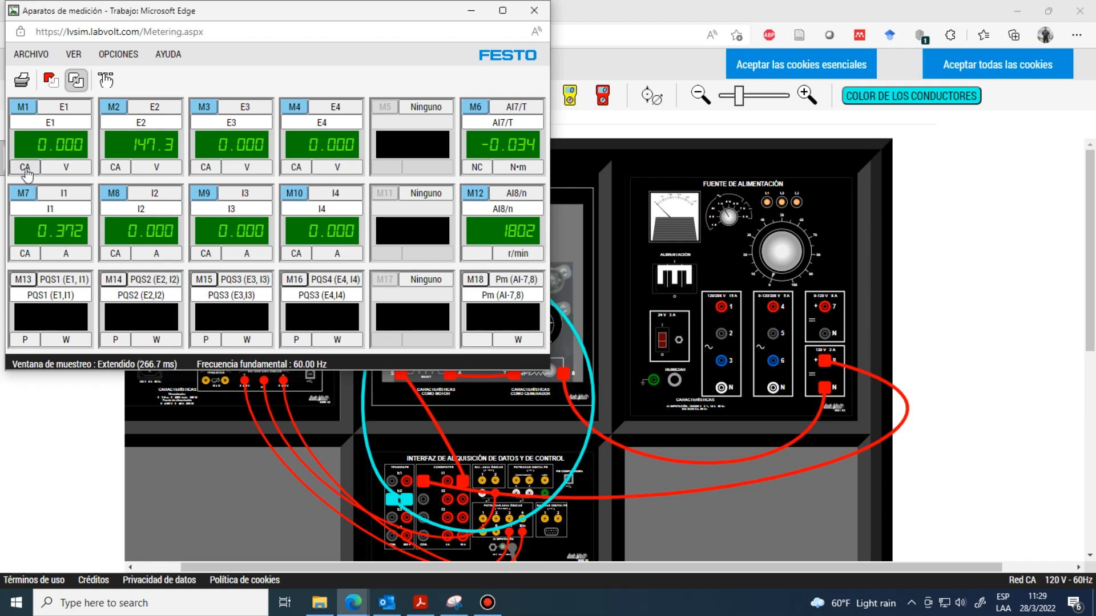
click(116, 168)
click(472, 12)
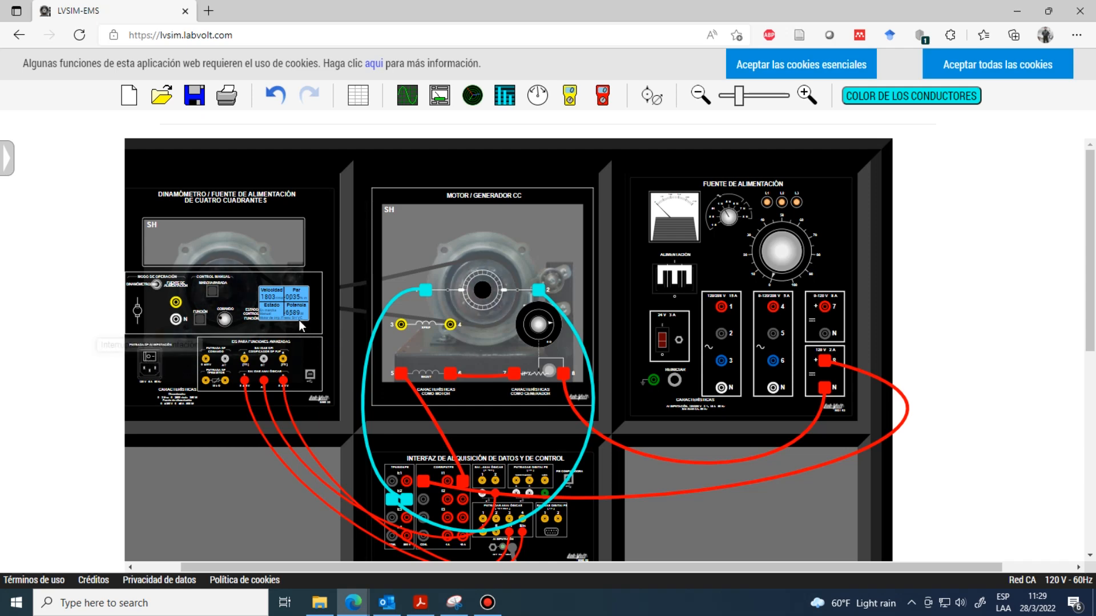
Power-cycle the dynamometer, run it counterclockwise (SAH) at about 1650 r/min and check the generated voltage on E2.
click(150, 361)
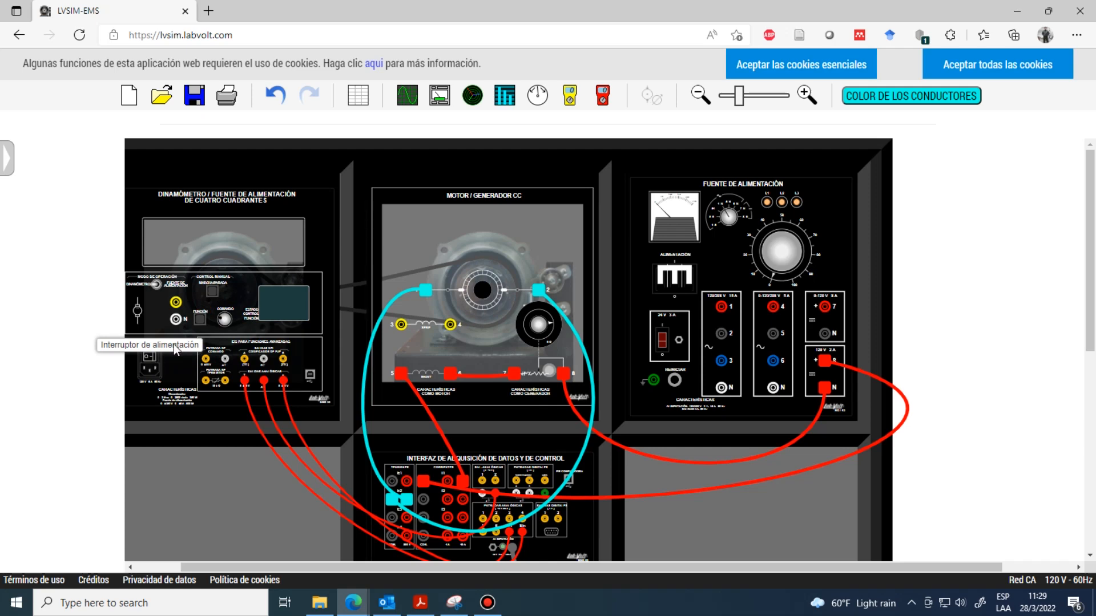
click(152, 357)
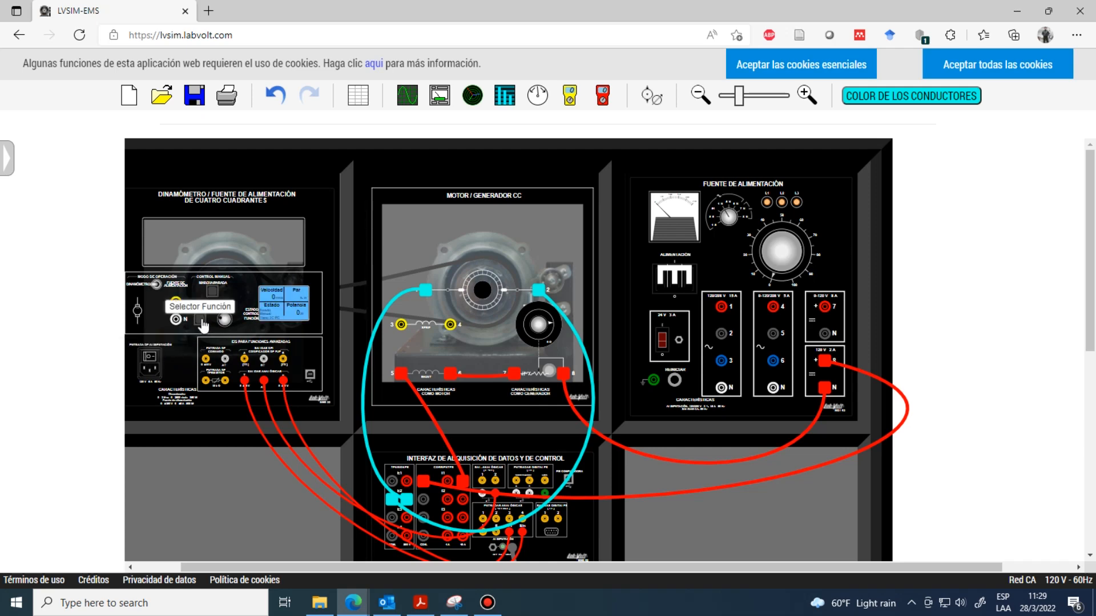
mouse_move(286, 311)
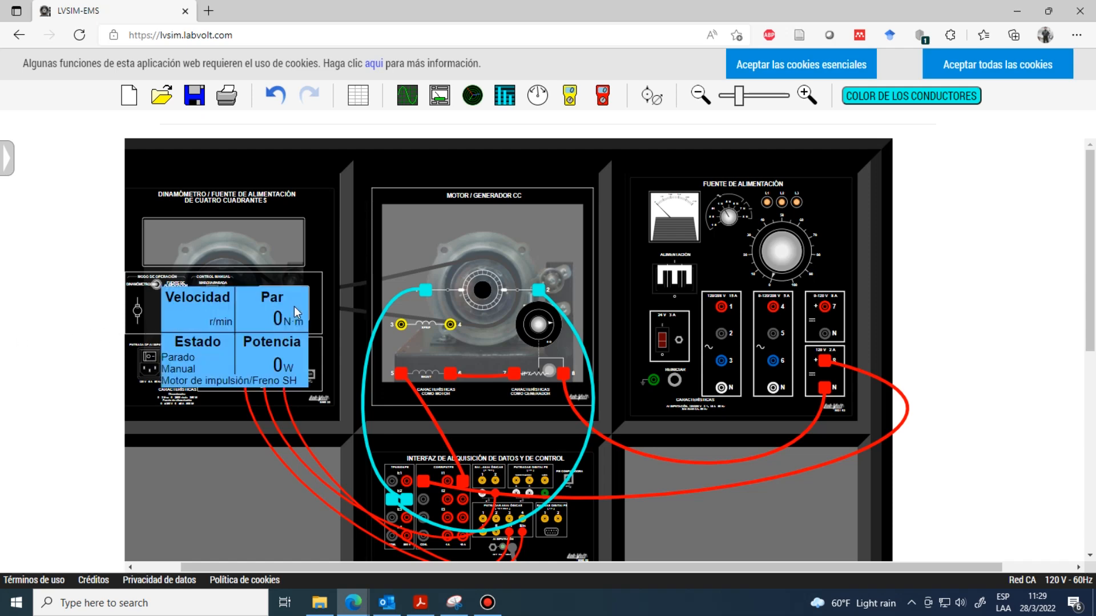
mouse_move(205, 323)
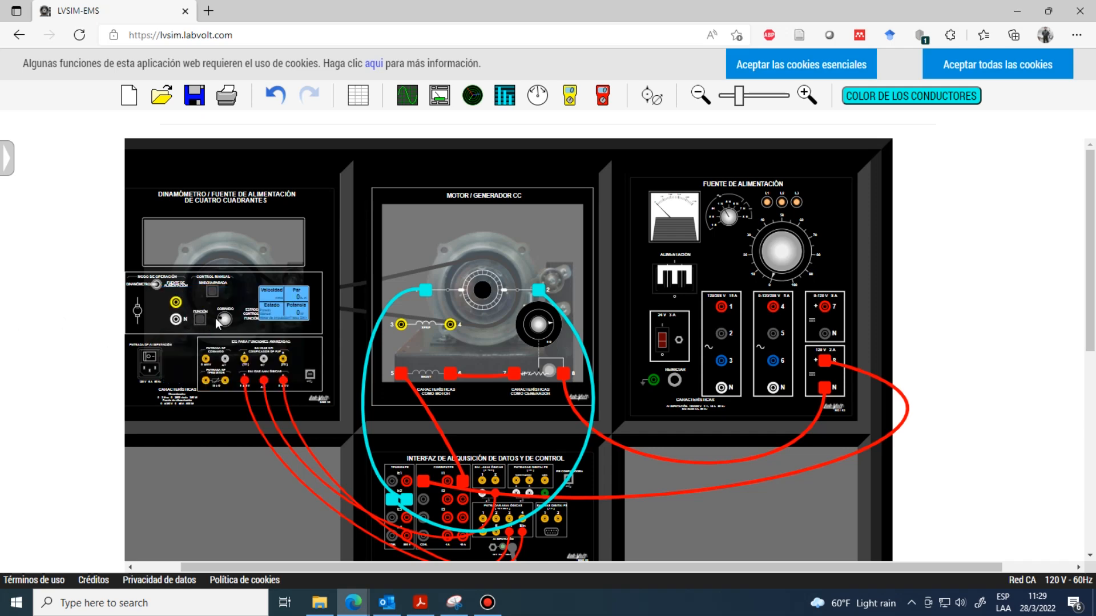
click(213, 293)
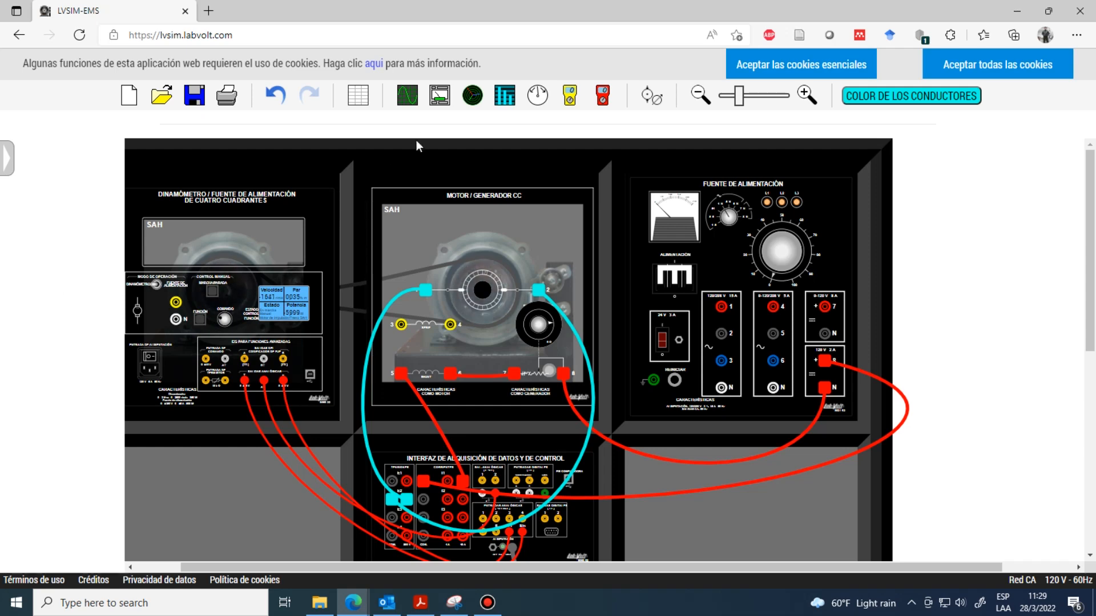
click(436, 102)
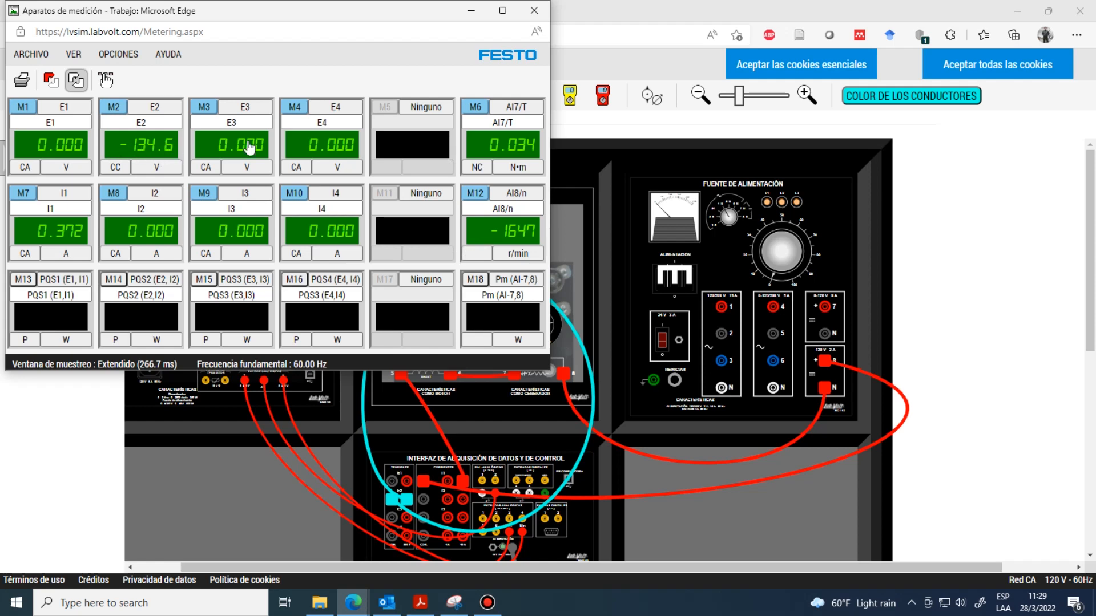
click(471, 11)
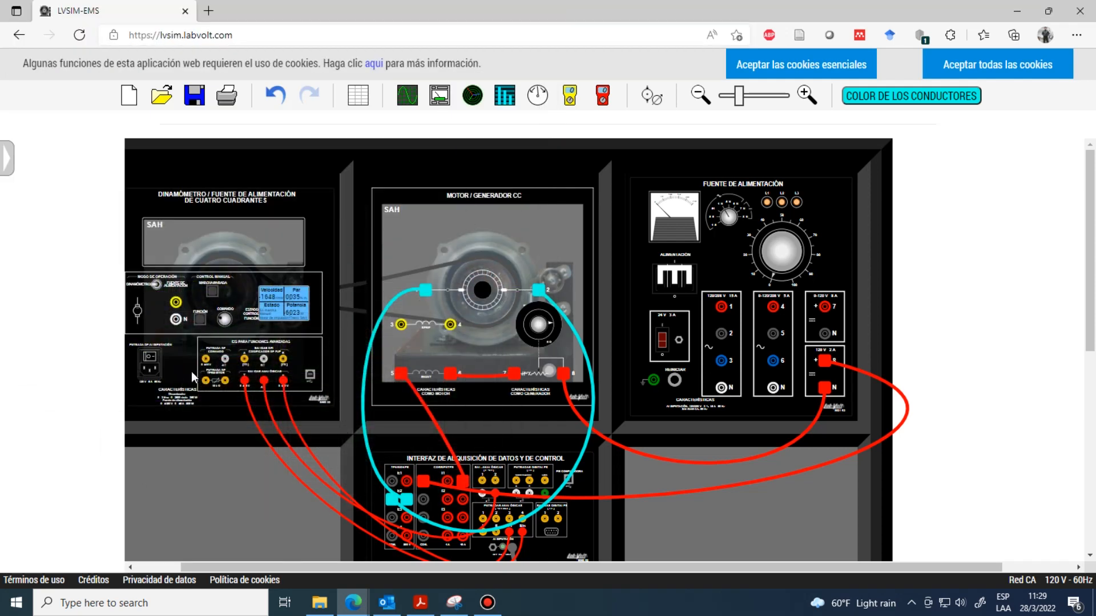
Stop the counterclockwise run, power-cycle the dynamometer and run it clockwise (SH) at about 1800 r/min.
click(212, 291)
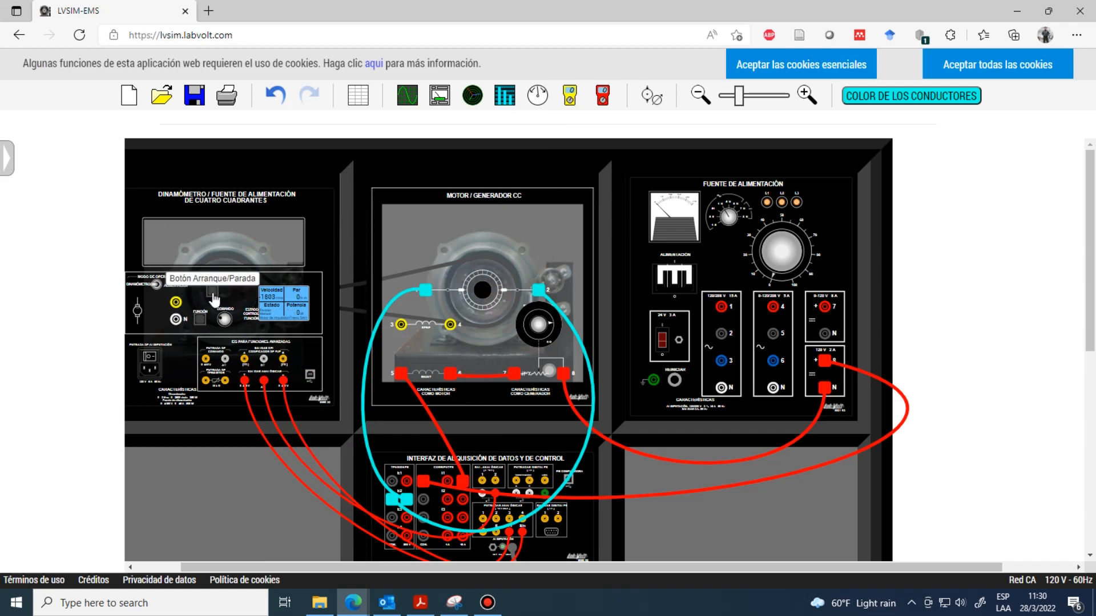
click(150, 352)
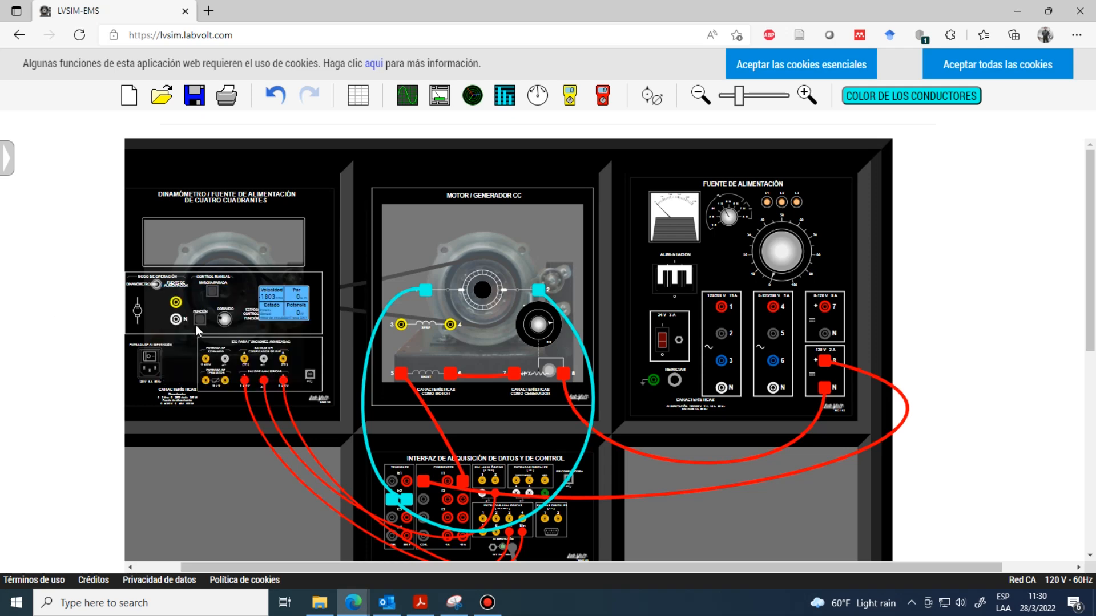
click(227, 326)
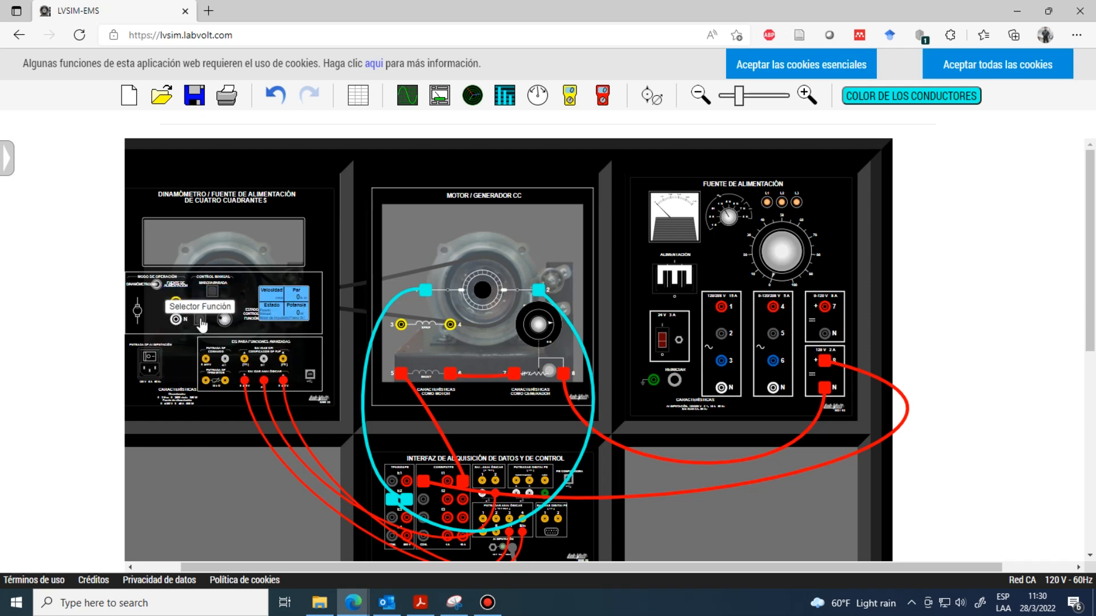
mouse_move(205, 324)
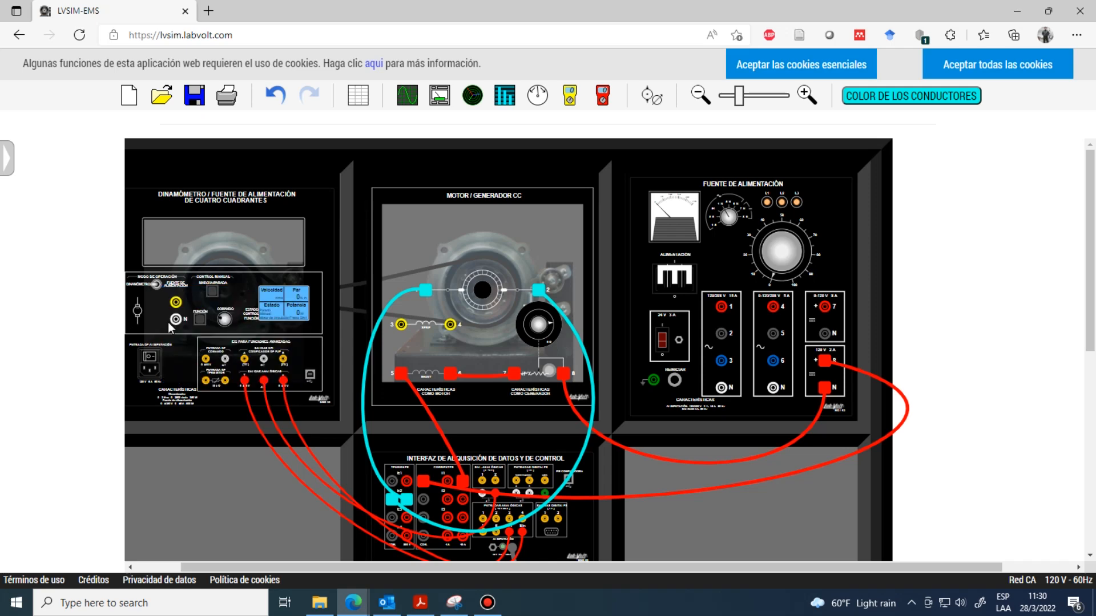
click(168, 322)
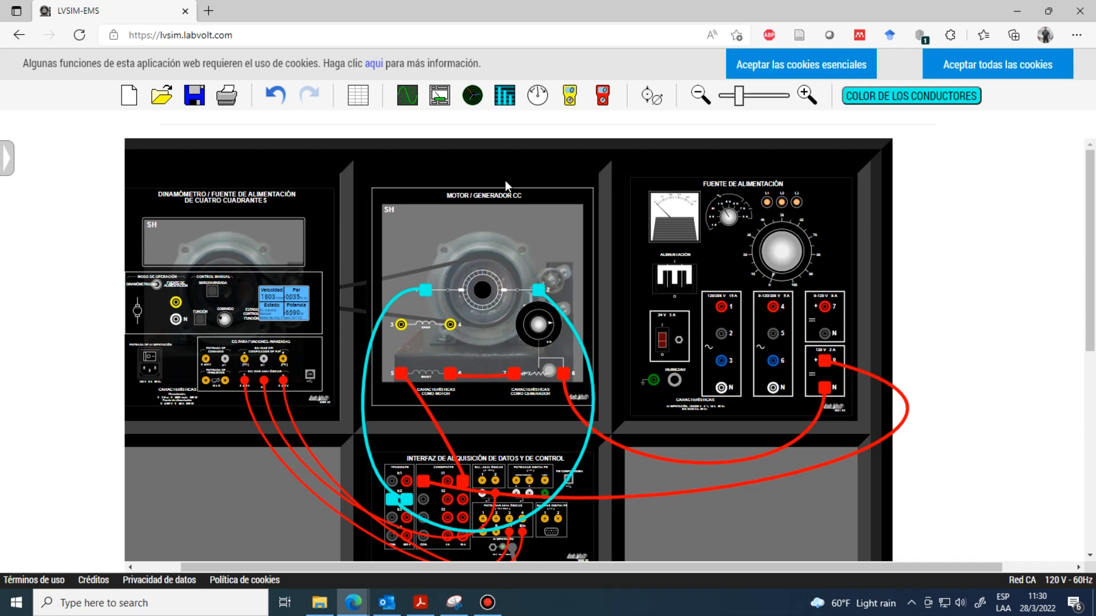
Raise the field current to about 0.41 A with the field rheostat, comparing I1 and the E2 voltage before and after the adjustment.
click(445, 101)
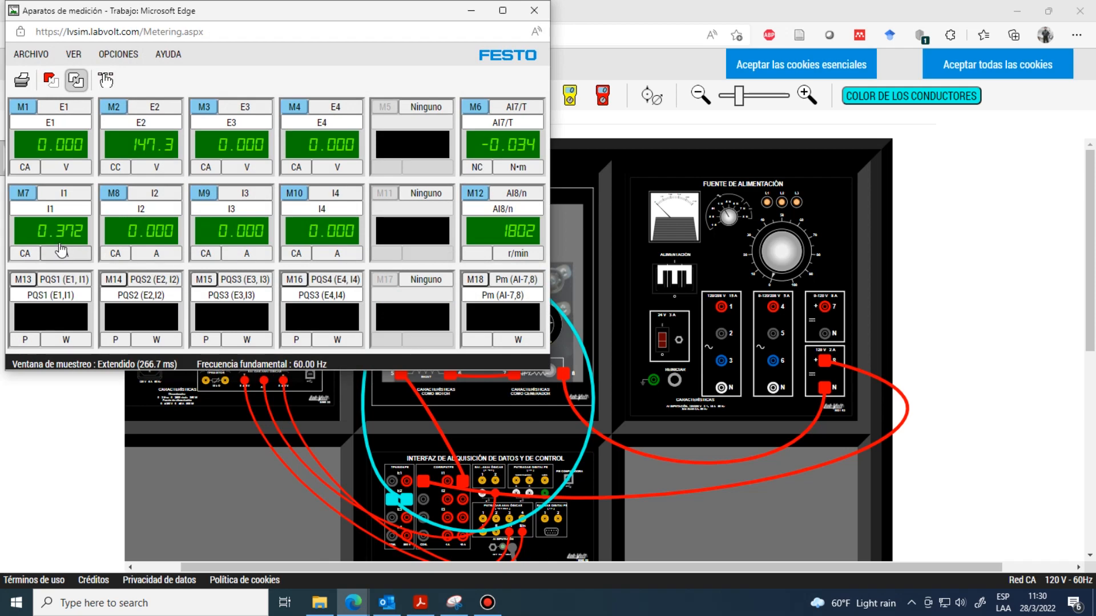
click(551, 325)
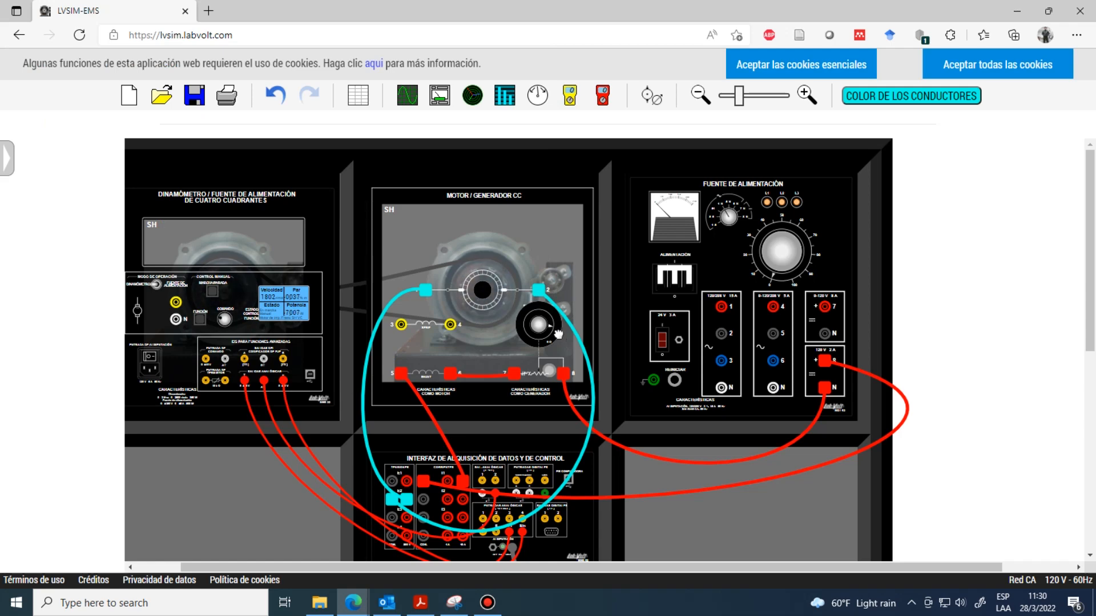
click(446, 100)
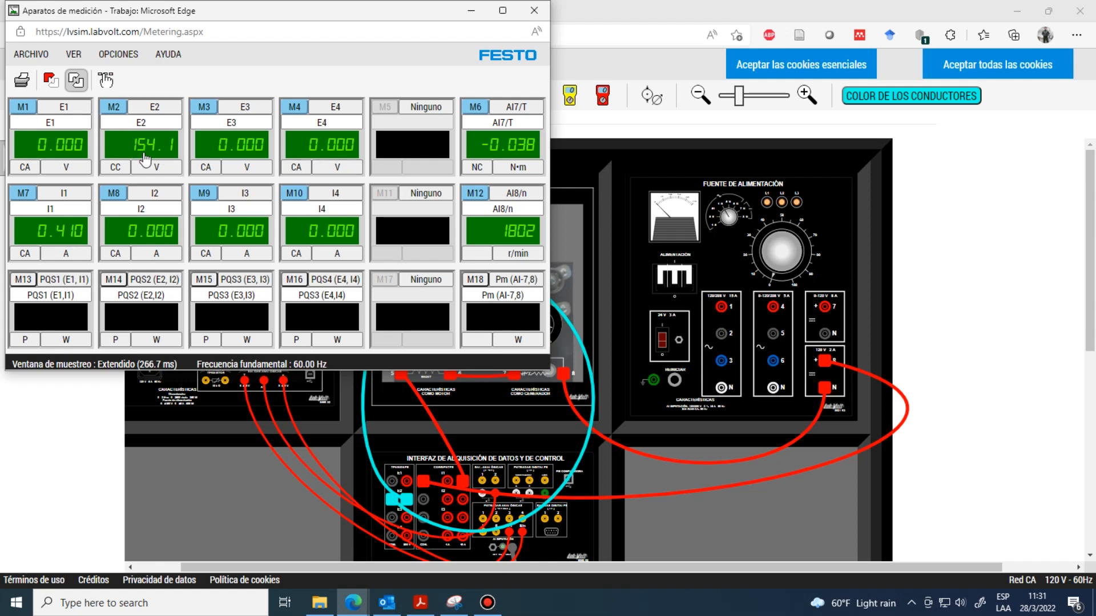
click(469, 9)
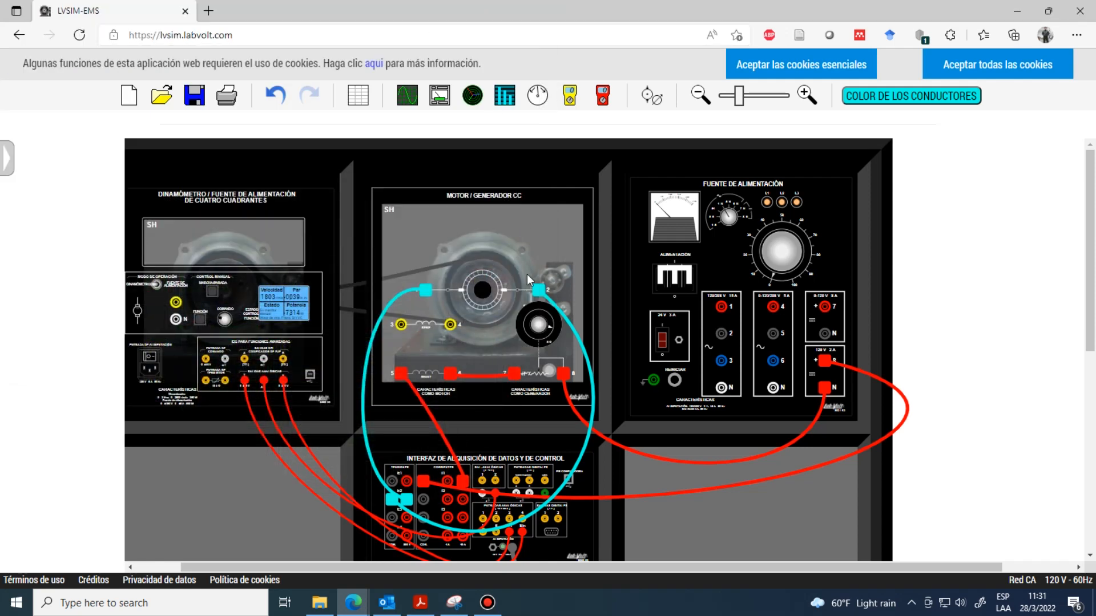
Lower the field current to about 0.19 A with the field rheostat, check E2, and return the rheostat to an intermediate position.
drag(545, 323, 592, 337)
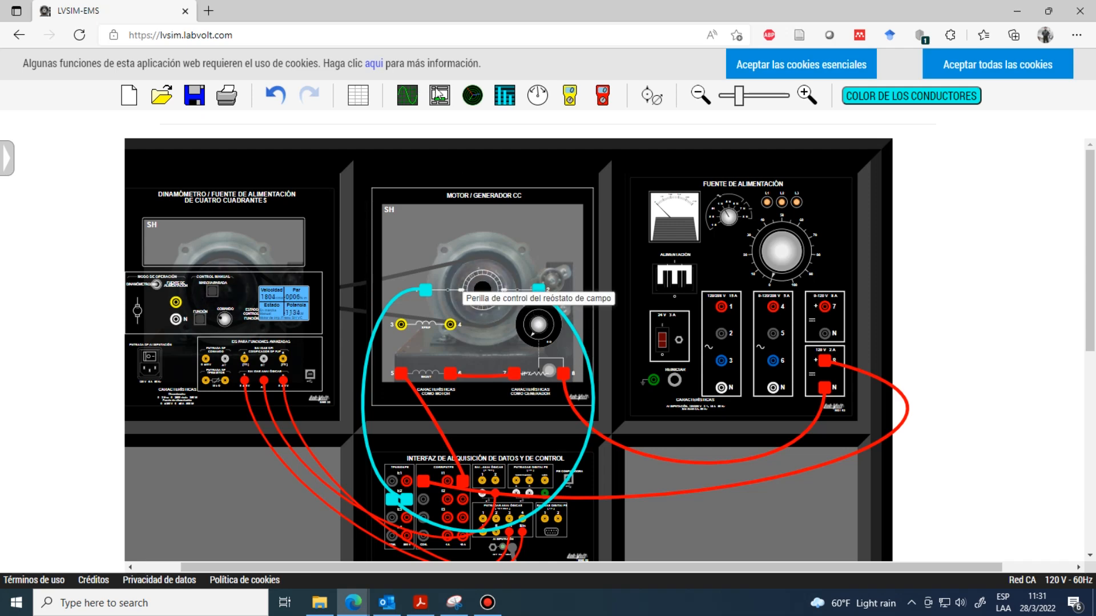
click(439, 96)
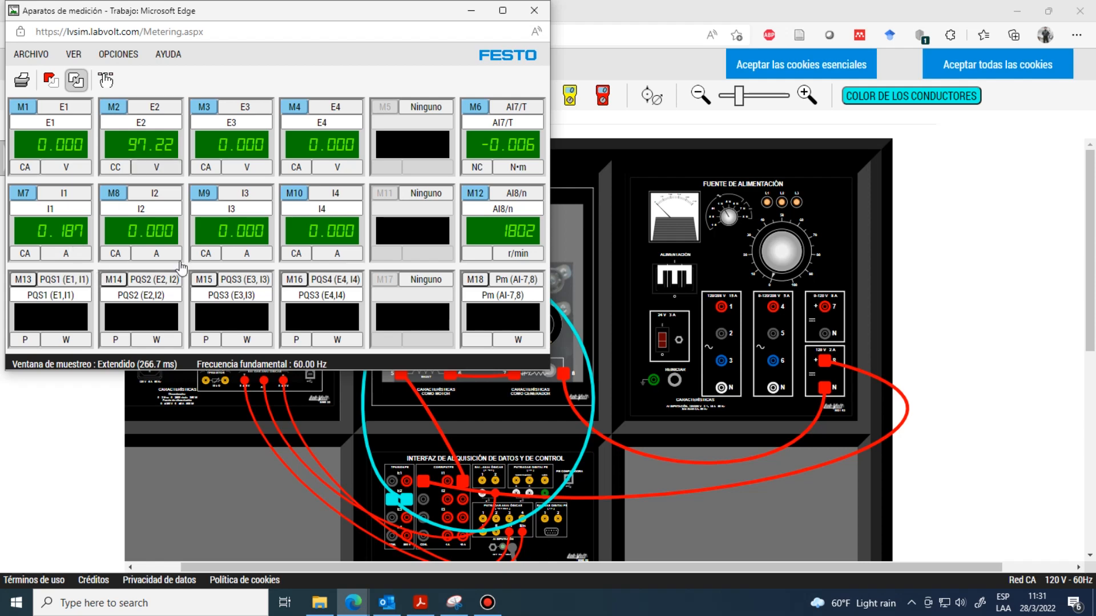
click(472, 11)
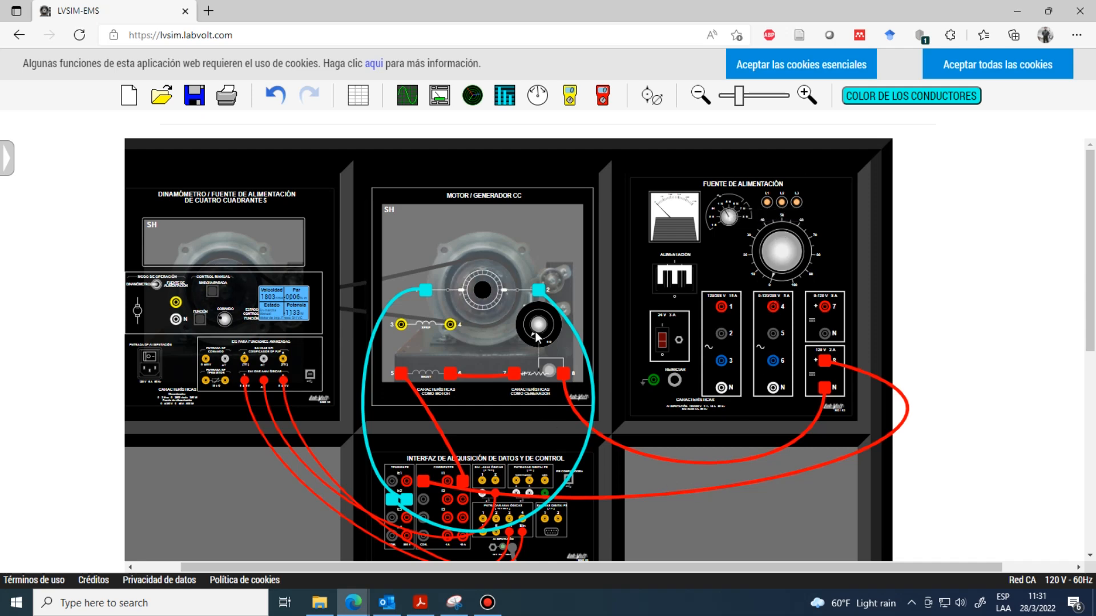
drag(536, 326, 543, 307)
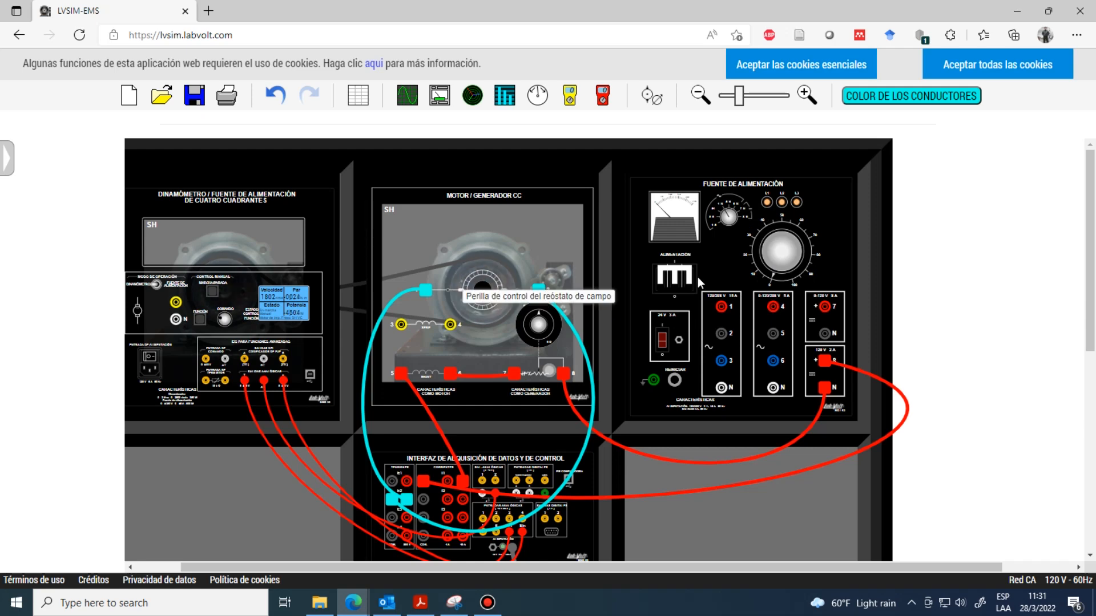
Switch off the power supply and move both field circuit leads from the fixed 120 V DC output to the variable 0-120 V DC output (7-N).
click(675, 277)
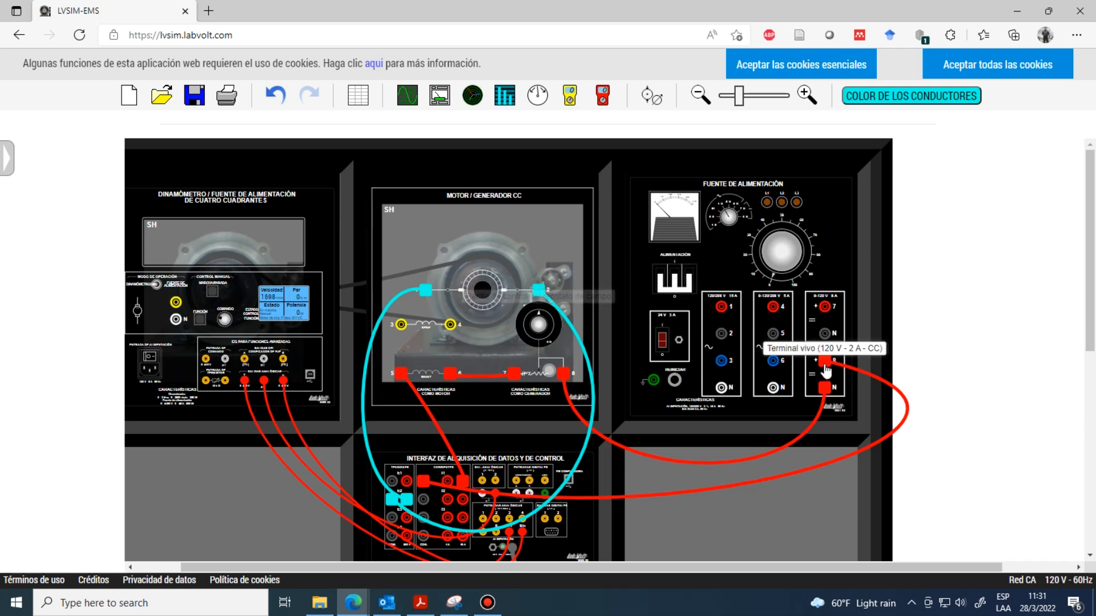
drag(824, 360, 826, 311)
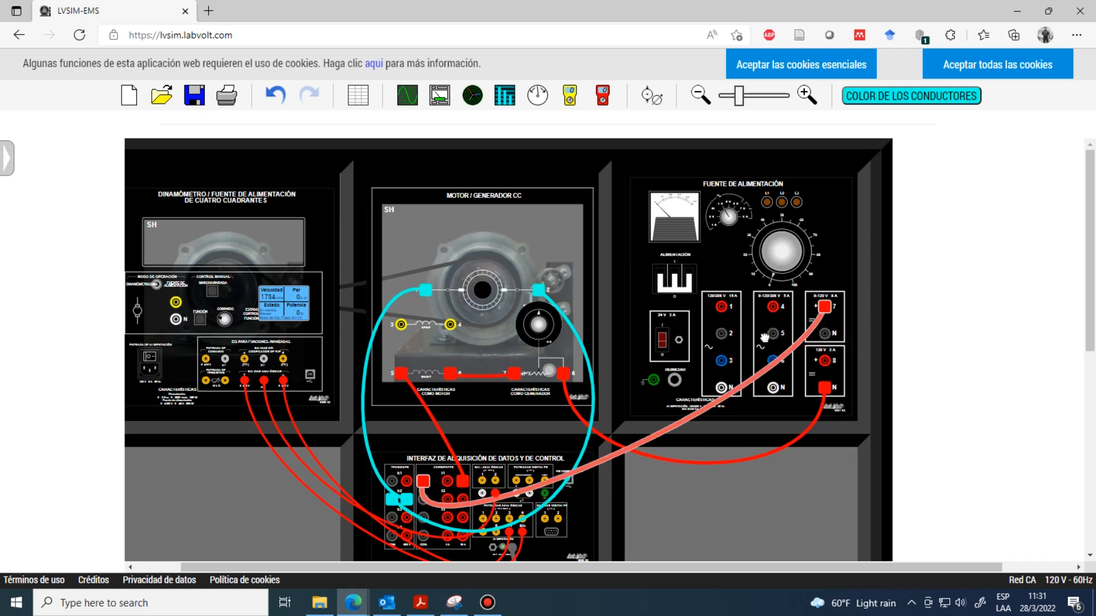
drag(825, 388, 825, 333)
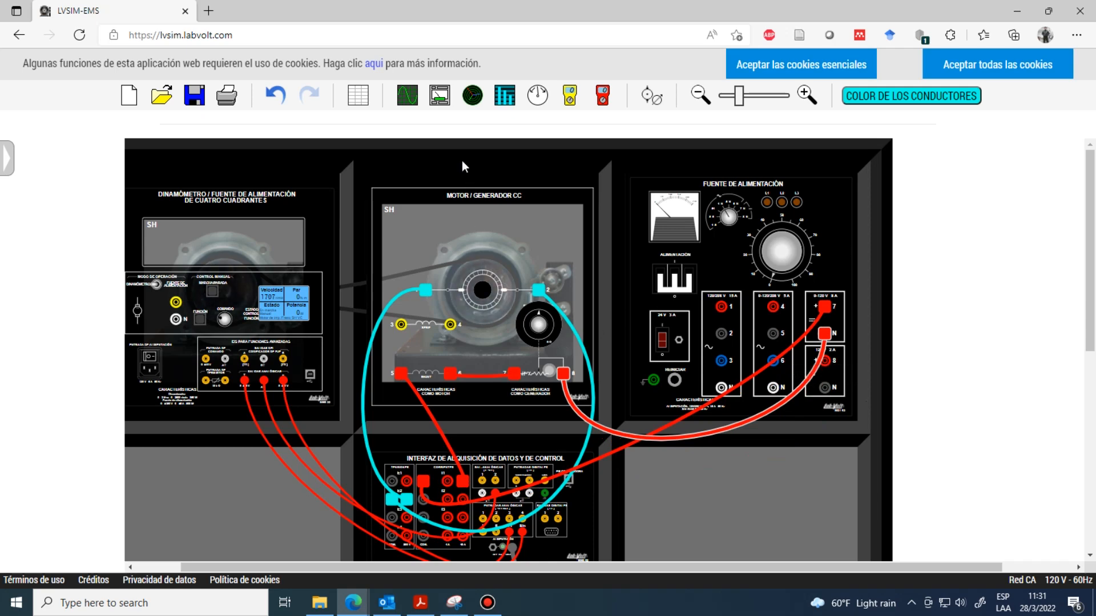
Check the E2 voltage with no field excitation, and switch the power supply back on with its variable output at zero.
click(447, 99)
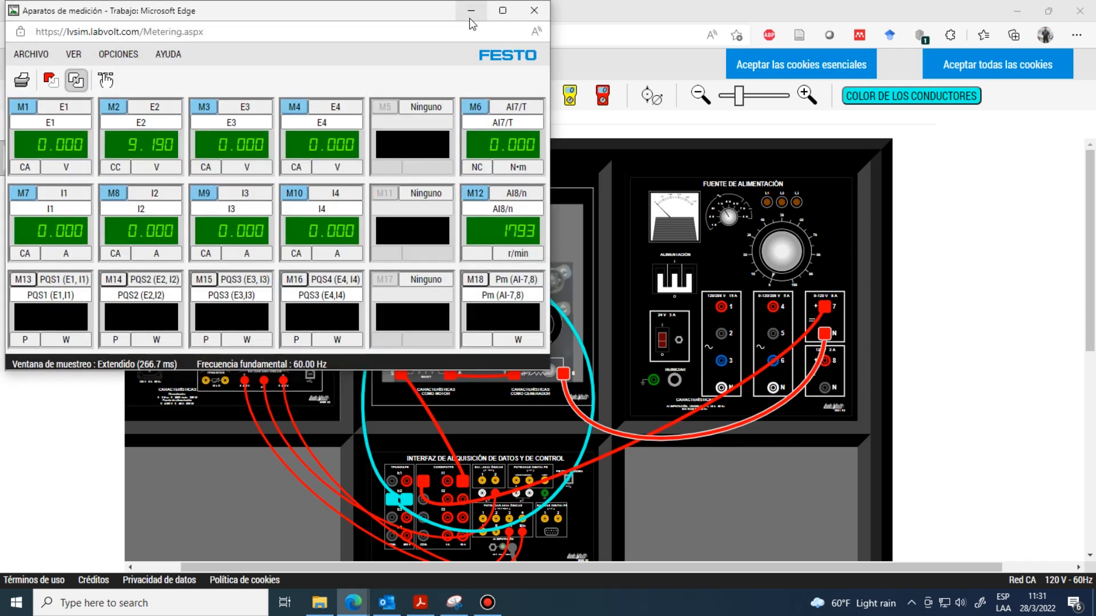
click(470, 11)
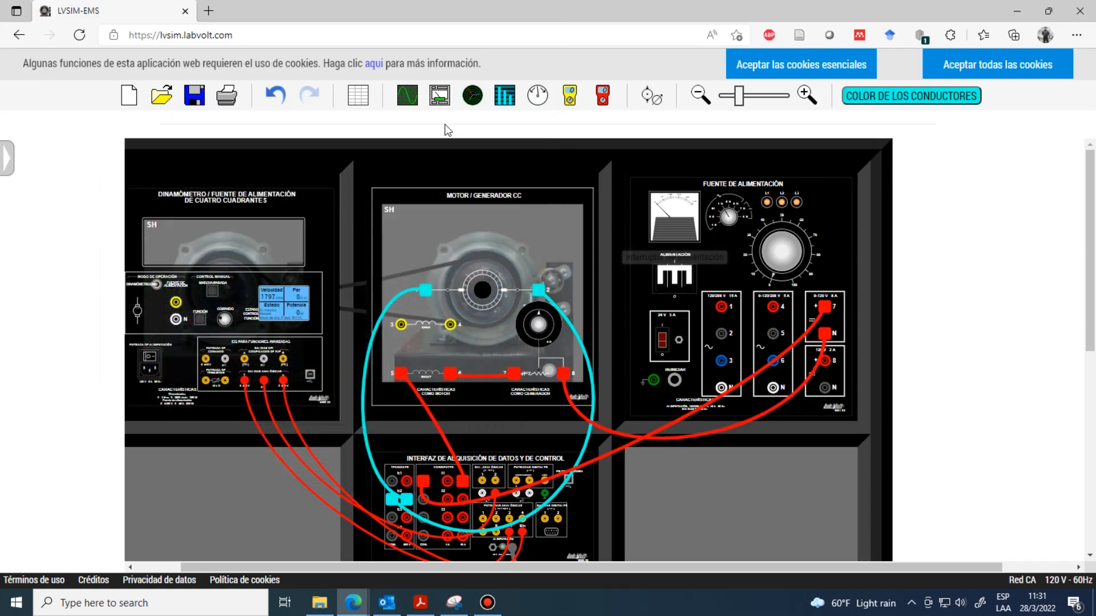
click(439, 97)
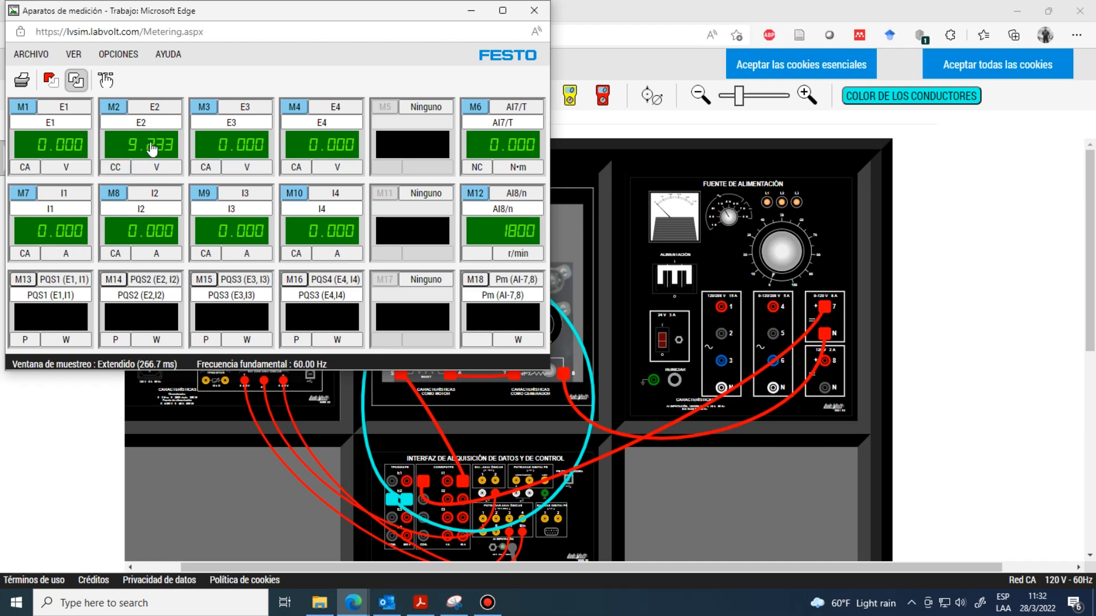
Label the meters: M7 as If, M2 as Va, M12 as velocidad and M6 as par.
click(74, 199)
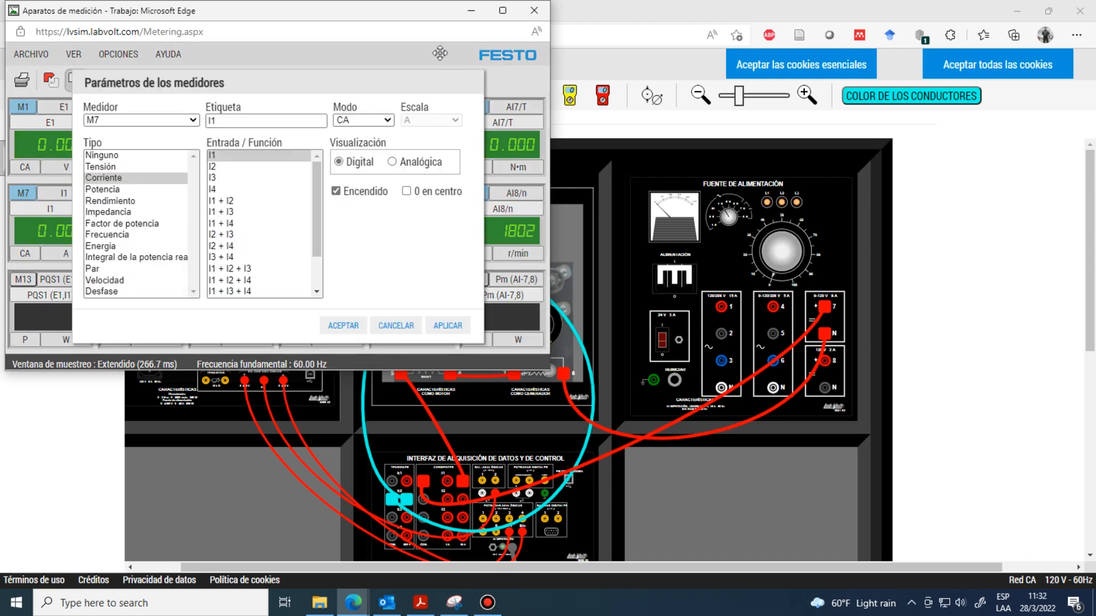
click(343, 331)
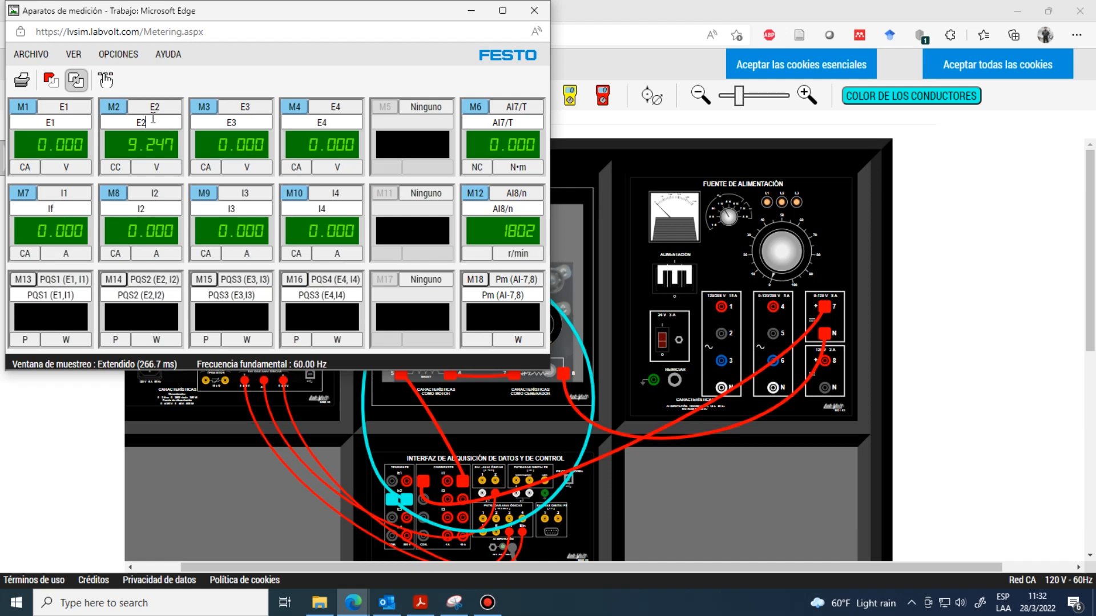
text(Va)
click(486, 212)
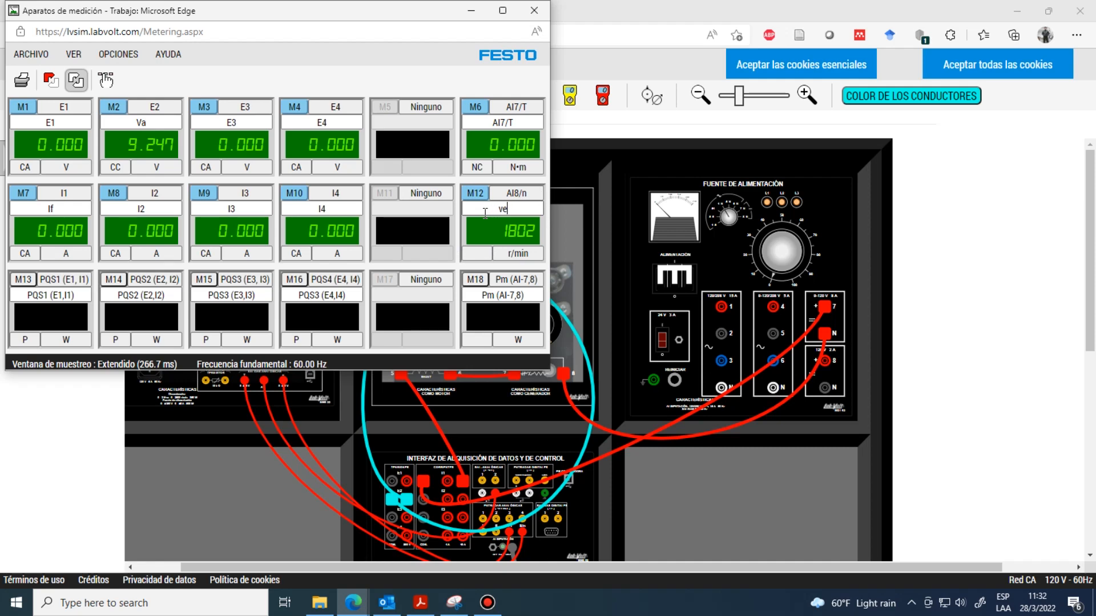
text(velocidad)
click(519, 121)
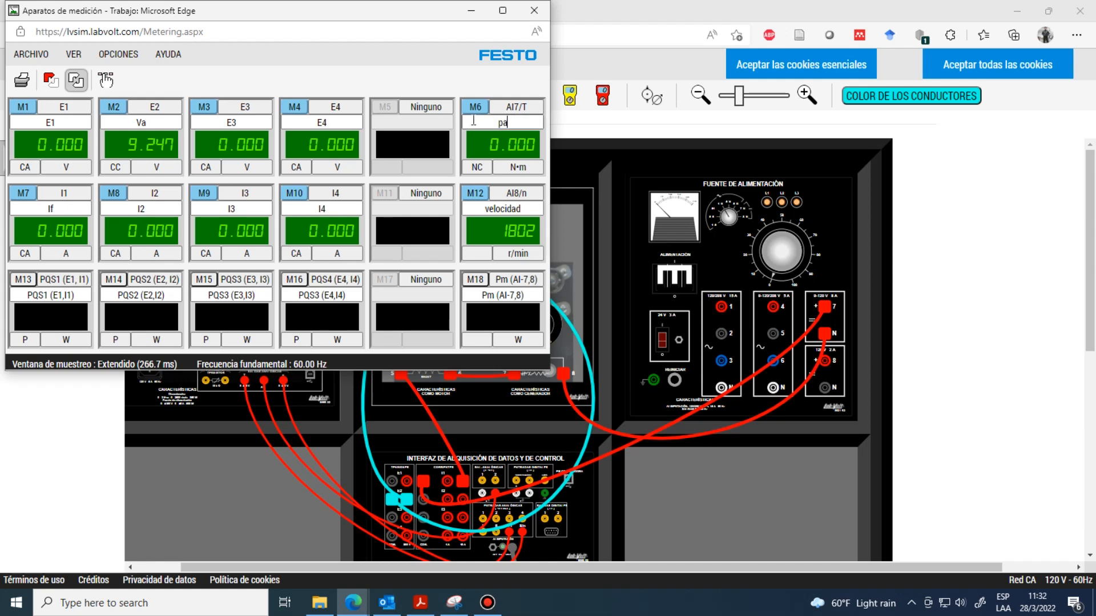
key(Return)
Increase the variable supply voltage to bring the field current to about 0.06 A and 0.2 A, checking Va at each setting.
click(797, 266)
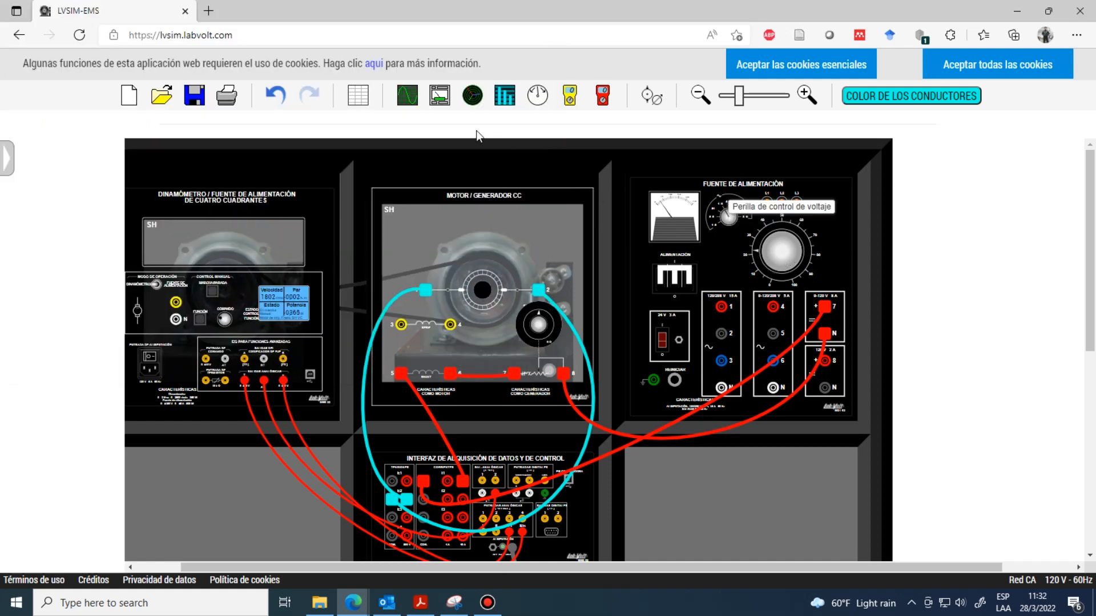
click(439, 96)
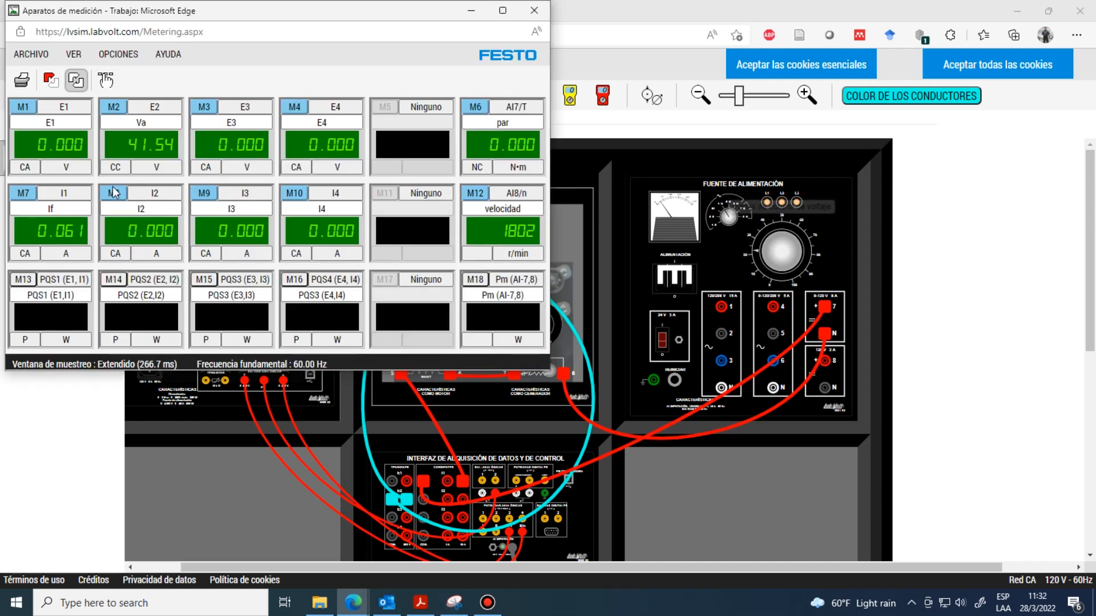
click(767, 252)
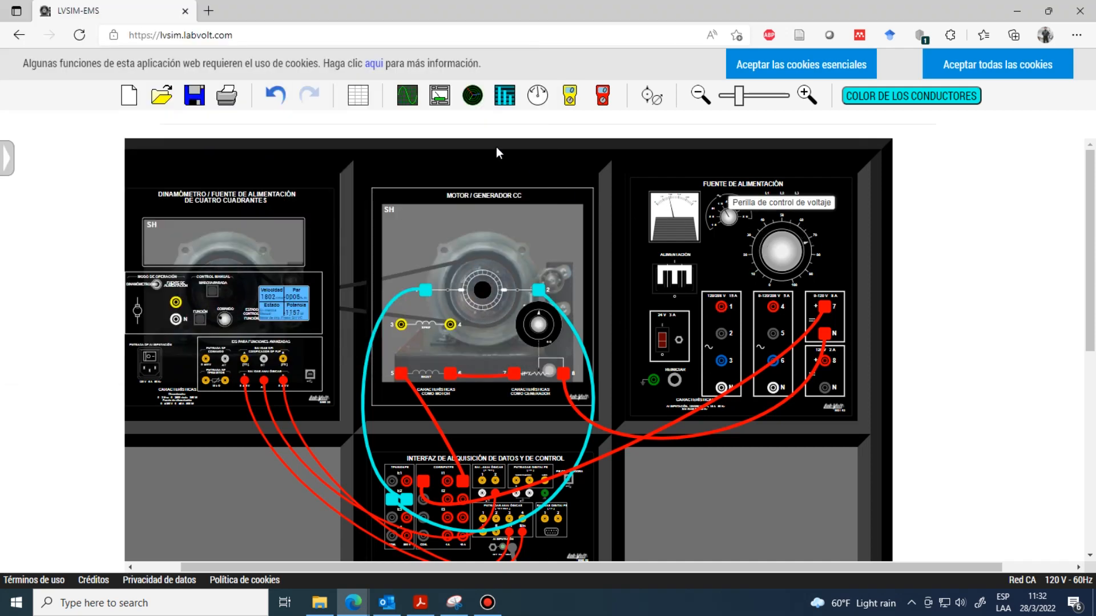
click(438, 103)
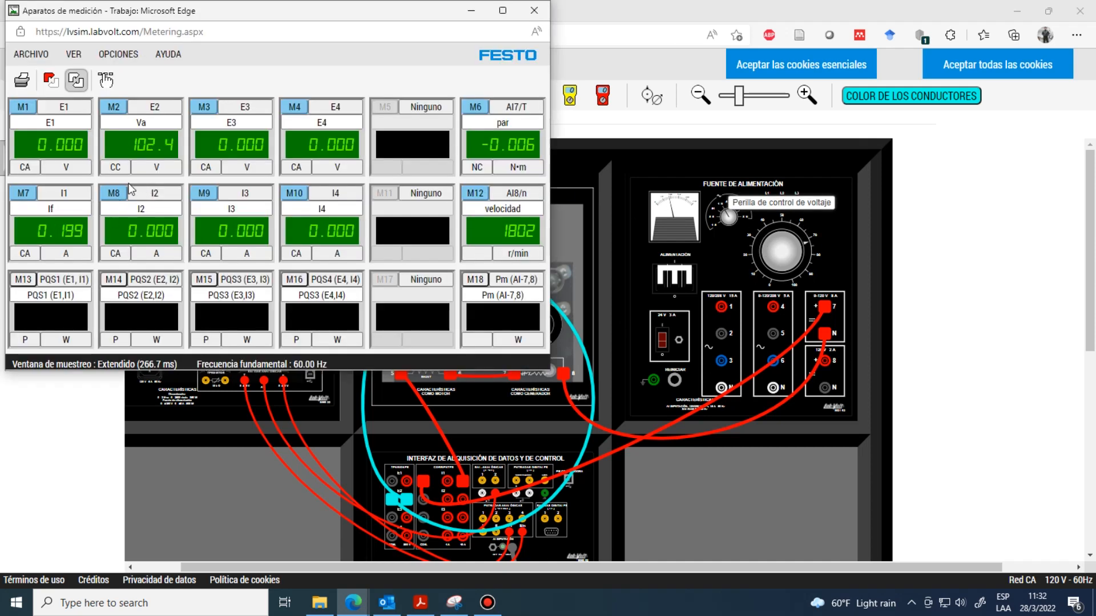
Raise the supply voltage further for a field current of about 0.23 A and check Va at constant speed.
click(806, 252)
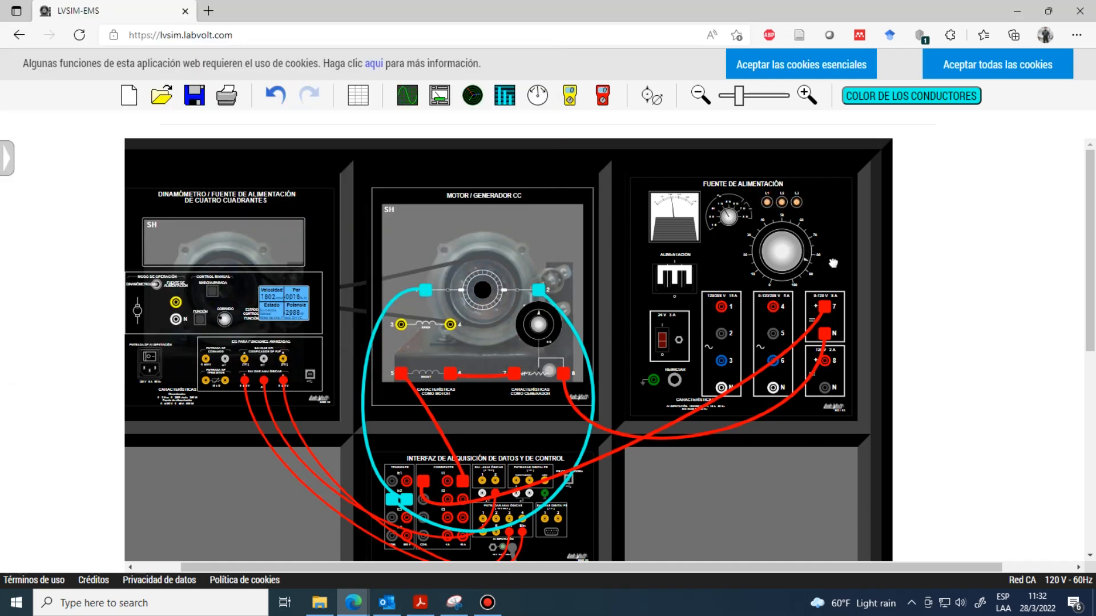
click(439, 96)
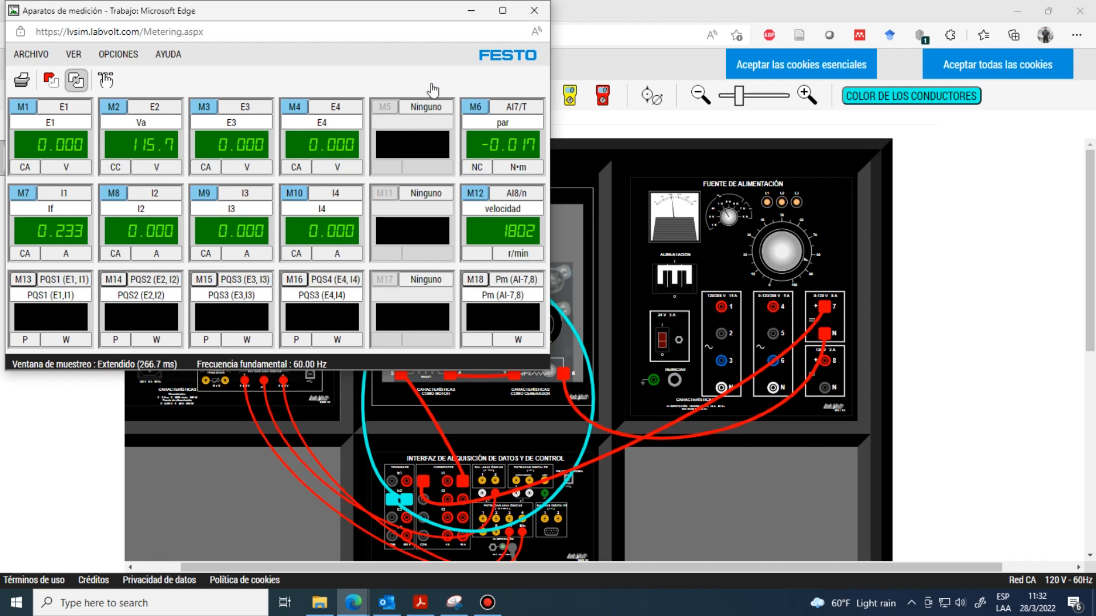
click(470, 11)
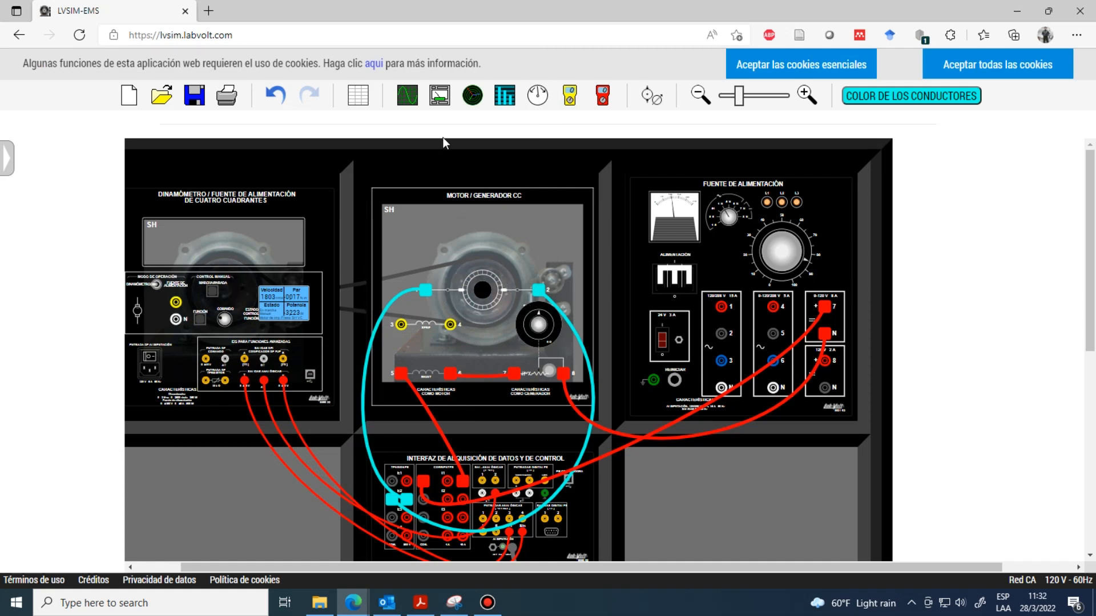
click(444, 99)
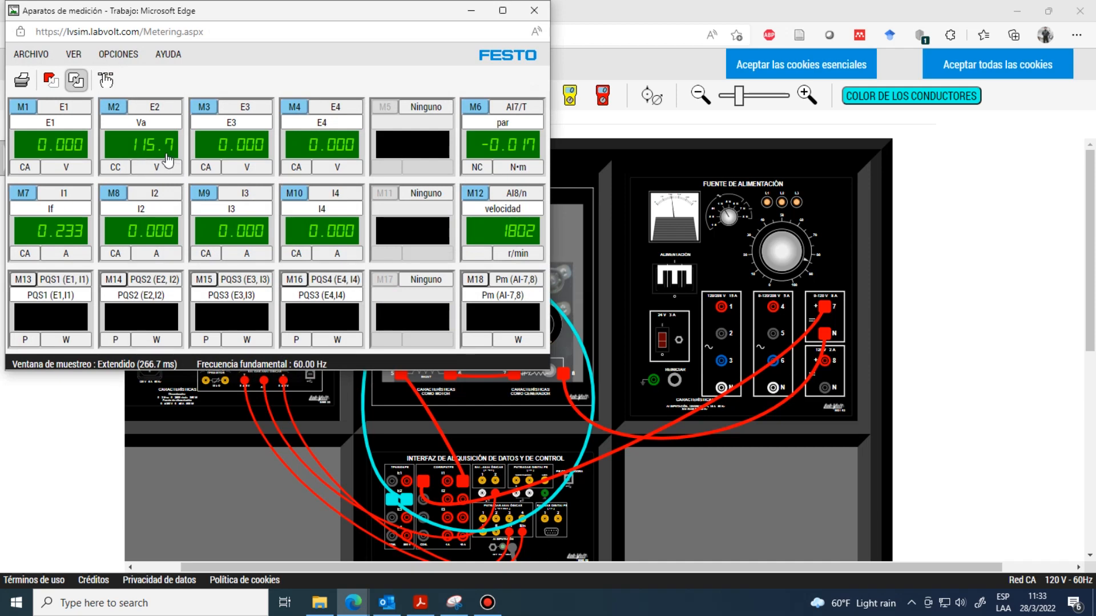
Increase the dynamometer speed to about 2025 r/min and check Va at the same field current.
key(alt+Tab)
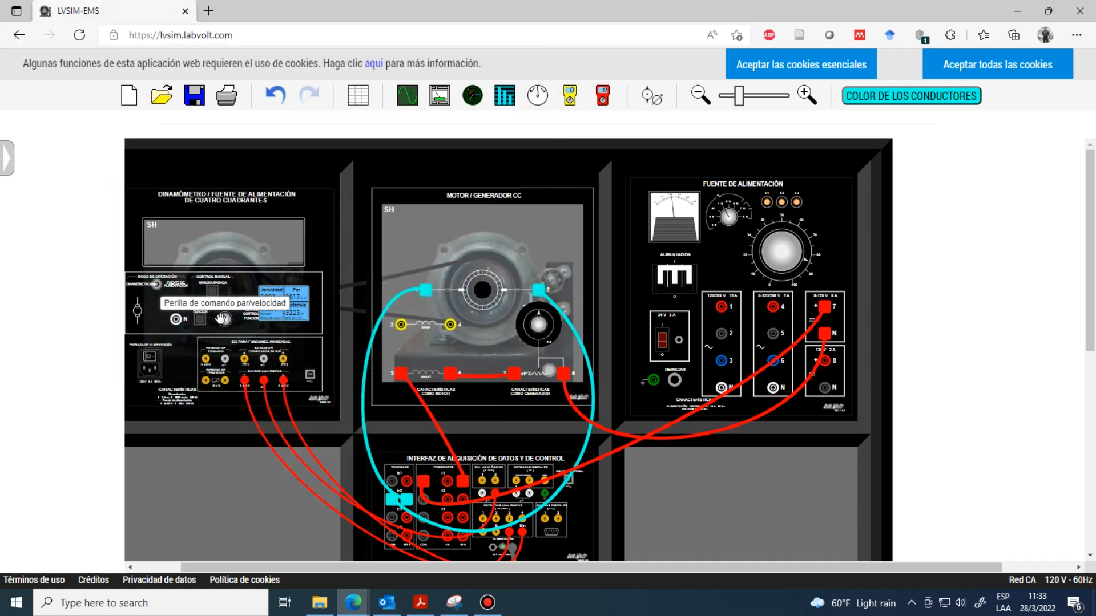
mouse_move(265, 320)
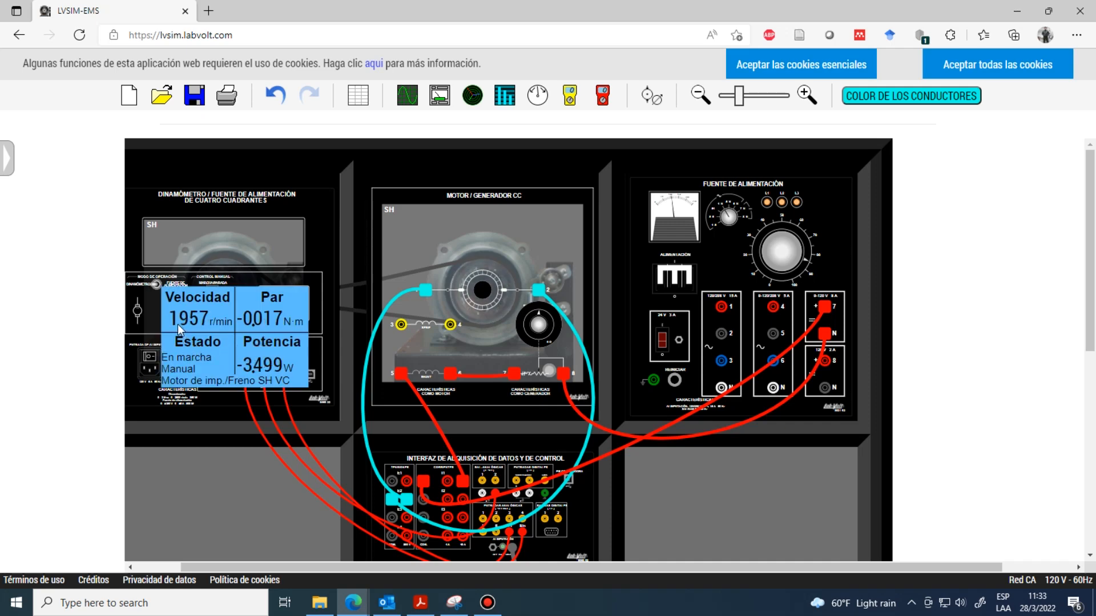
click(439, 97)
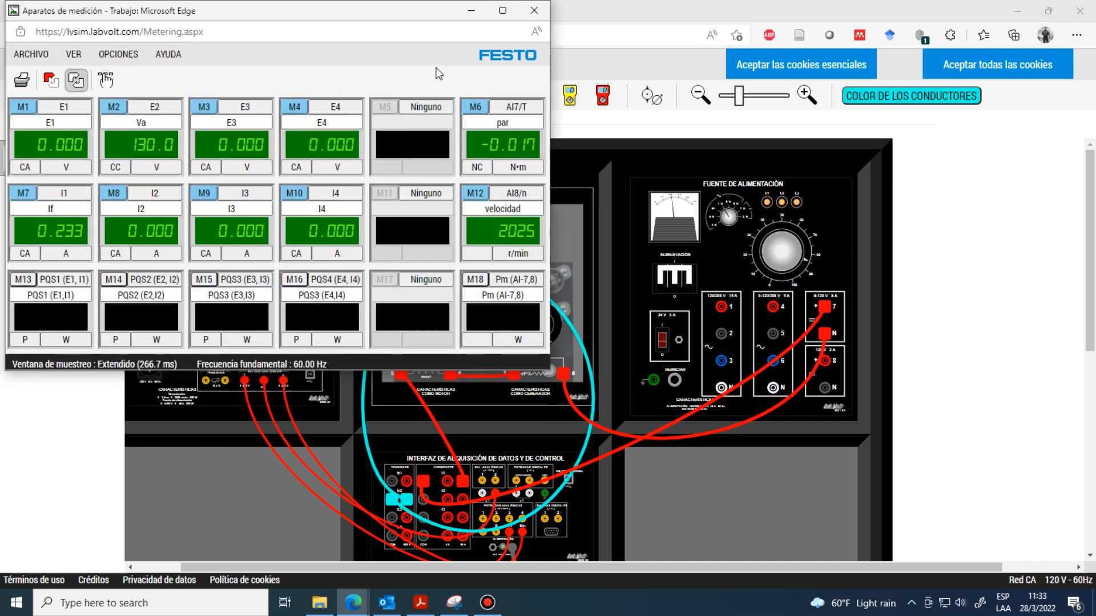
Reduce the dynamometer speed to about 1690 r/min and check Va on the meters.
key(alt+Tab)
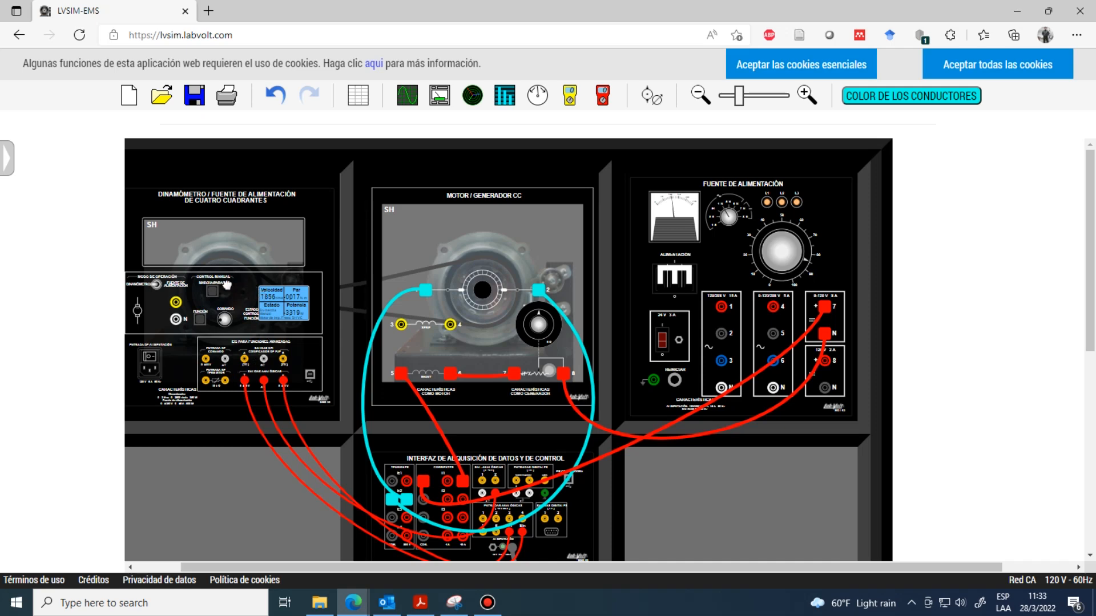
mouse_move(237, 287)
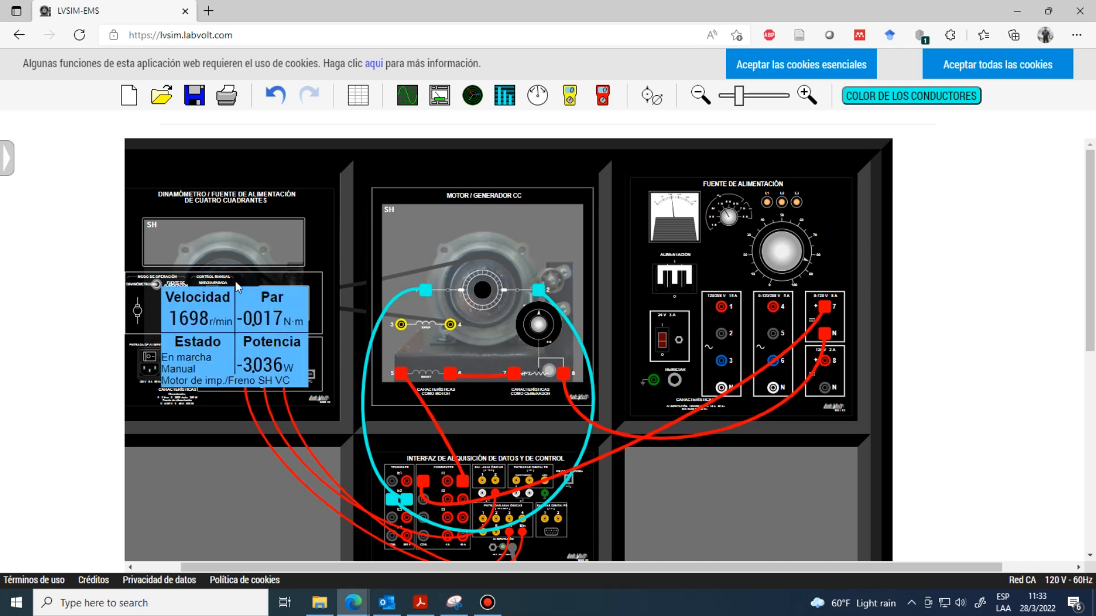
click(437, 99)
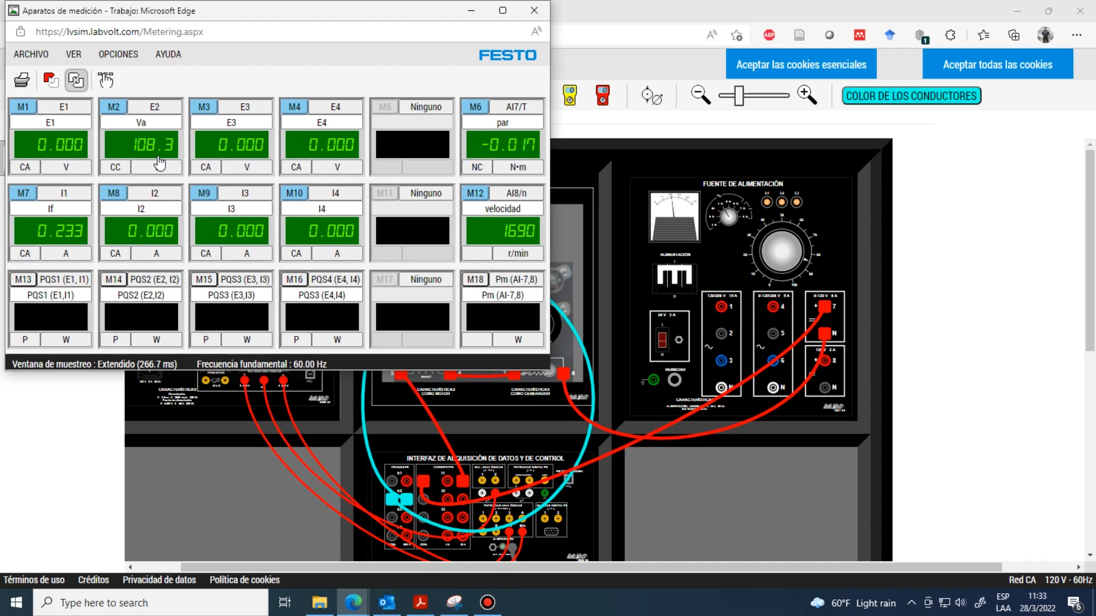
Set the dynamometer speed to about 1810 r/min, check Va, and turn the field rheostat to increase the field current.
key(alt+Tab)
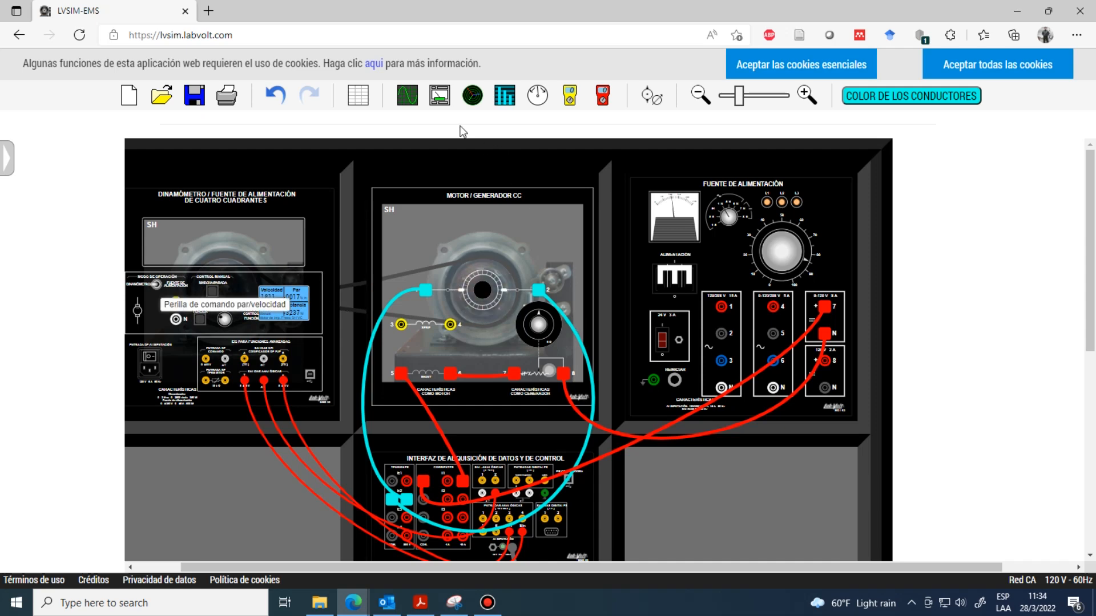
click(440, 96)
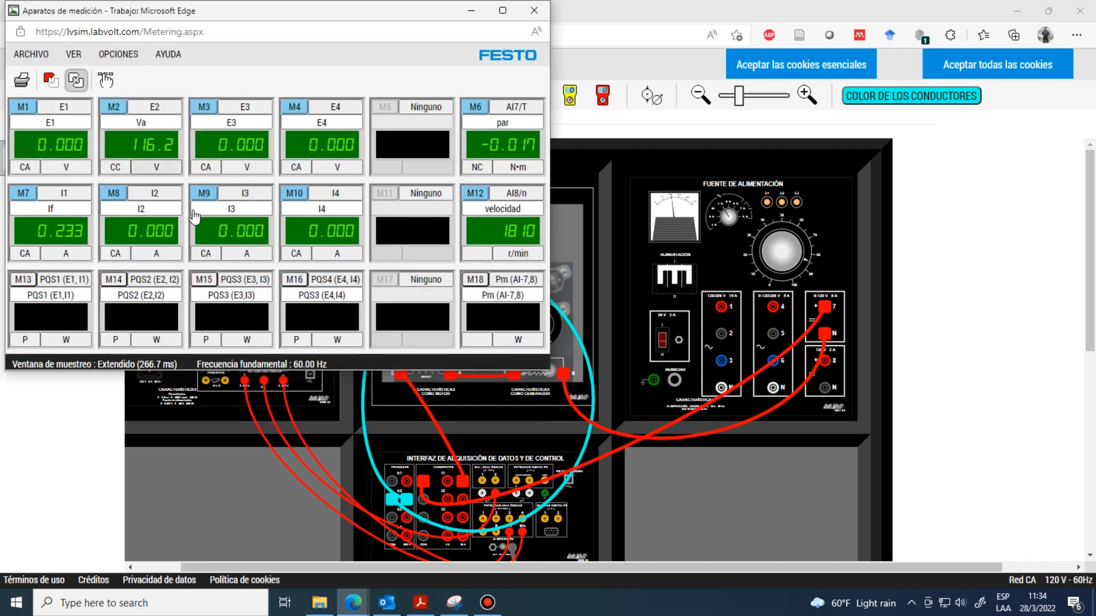
click(598, 300)
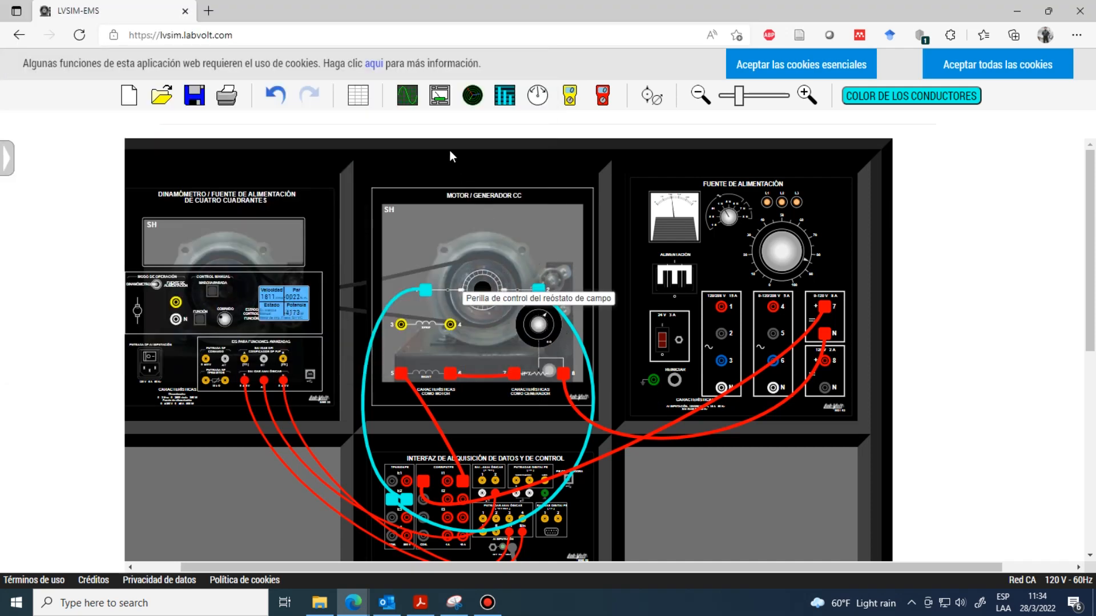
Turn the field rheostat to bring the field current to about 0.25 A and check Va at about 1810 r/min.
click(439, 96)
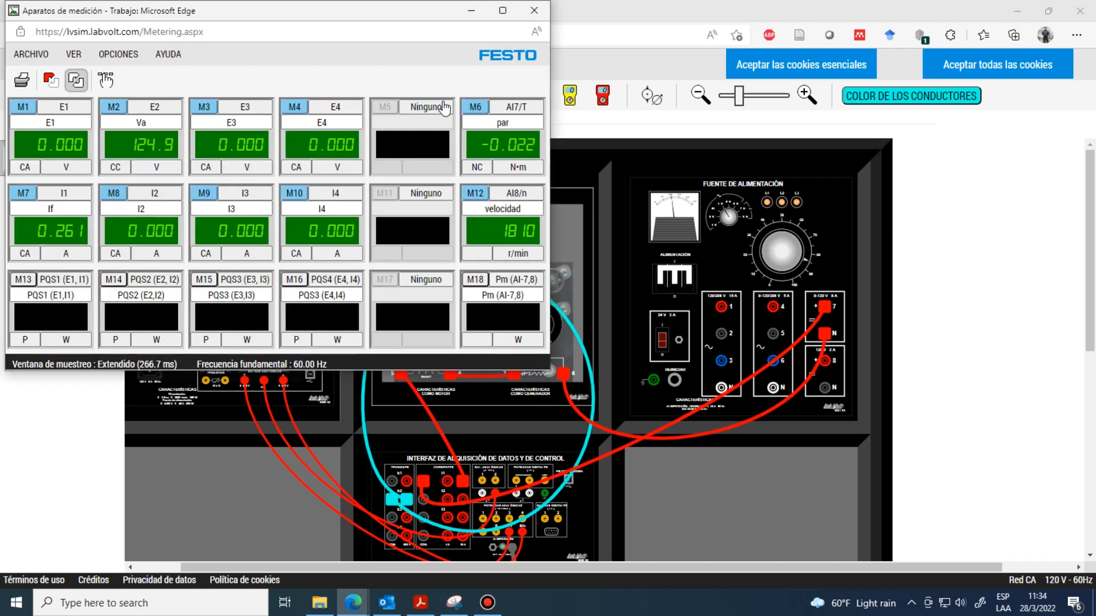
click(621, 265)
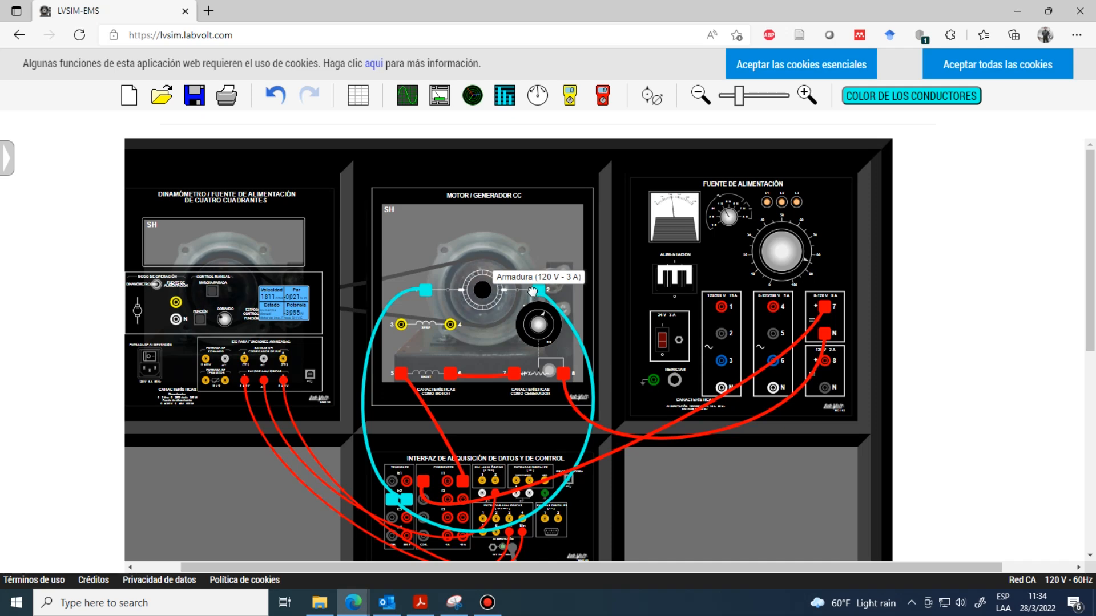
click(440, 98)
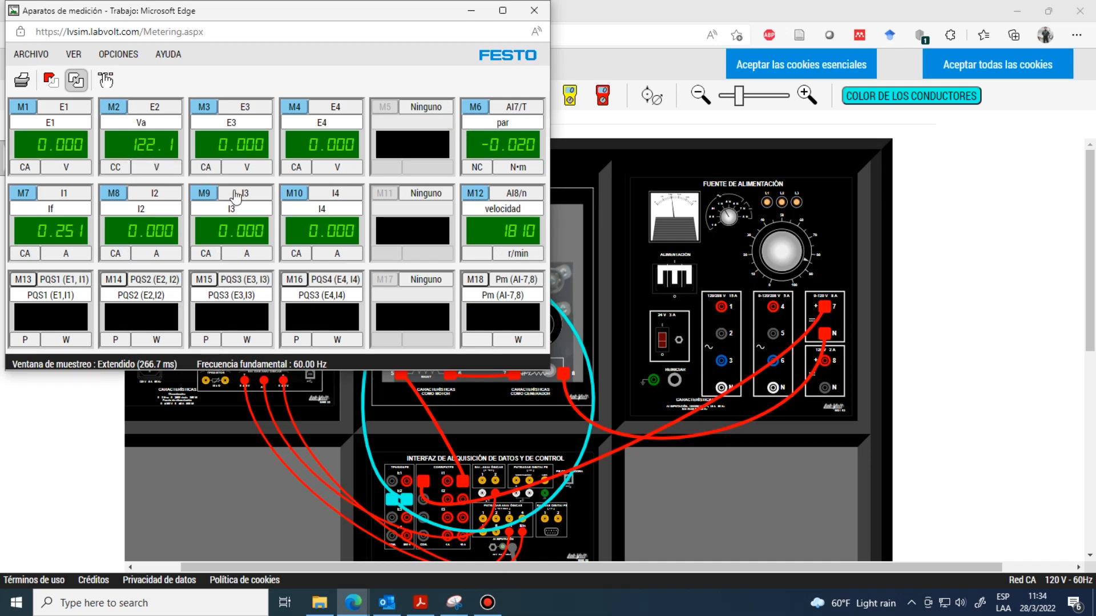
Reduce the dynamometer speed to 0 r/min and check Va, torque and field current on the meters.
click(472, 12)
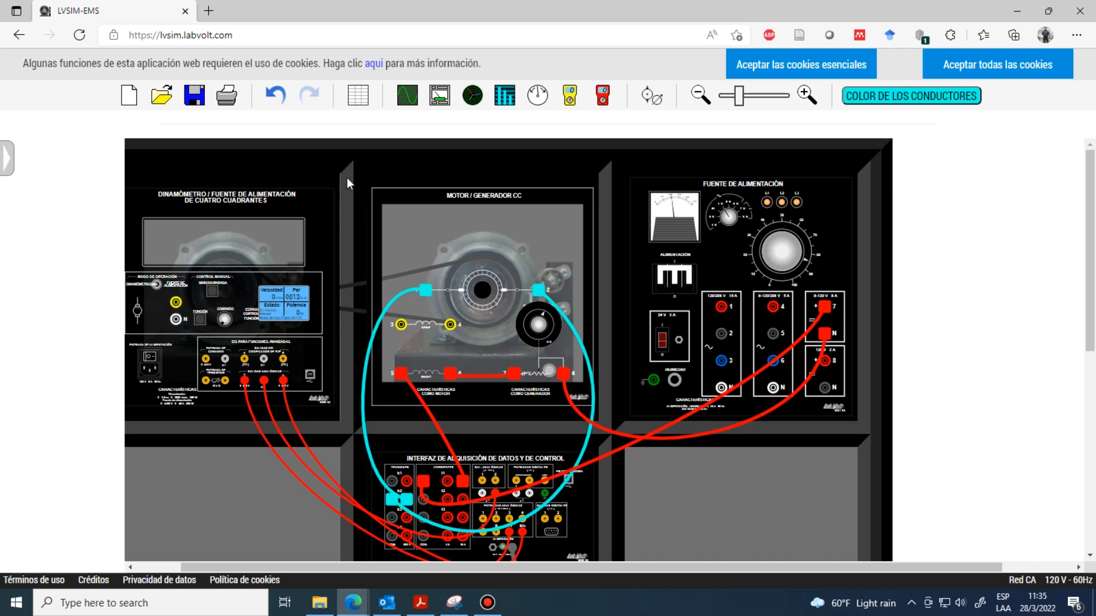
click(441, 97)
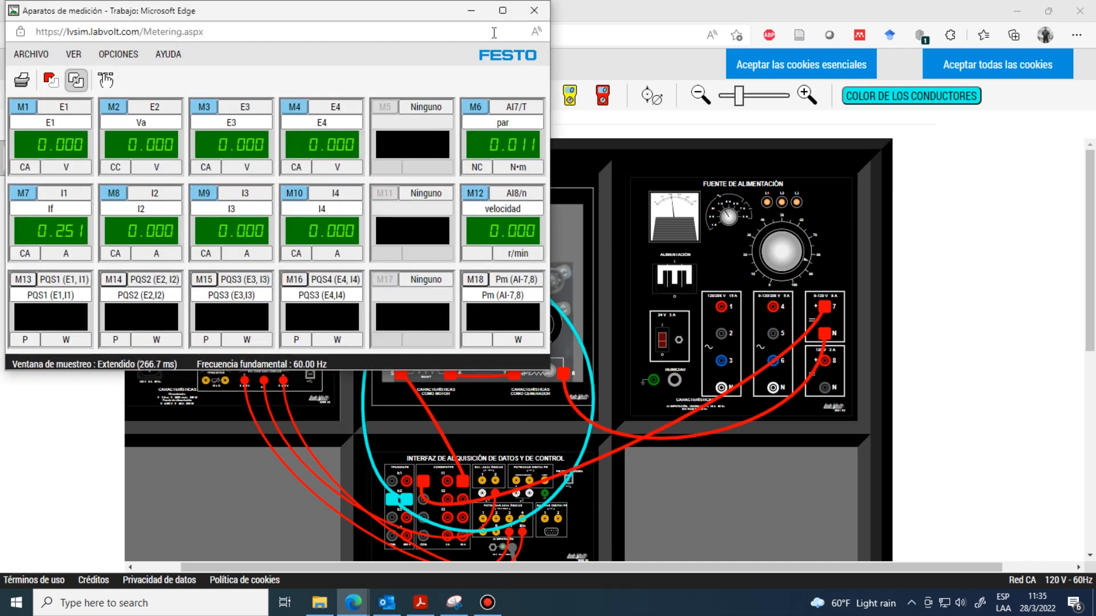
click(471, 11)
Set the data table to record the Va, par, If and velocidad meters, and log the zero-speed readings as the first row.
click(358, 97)
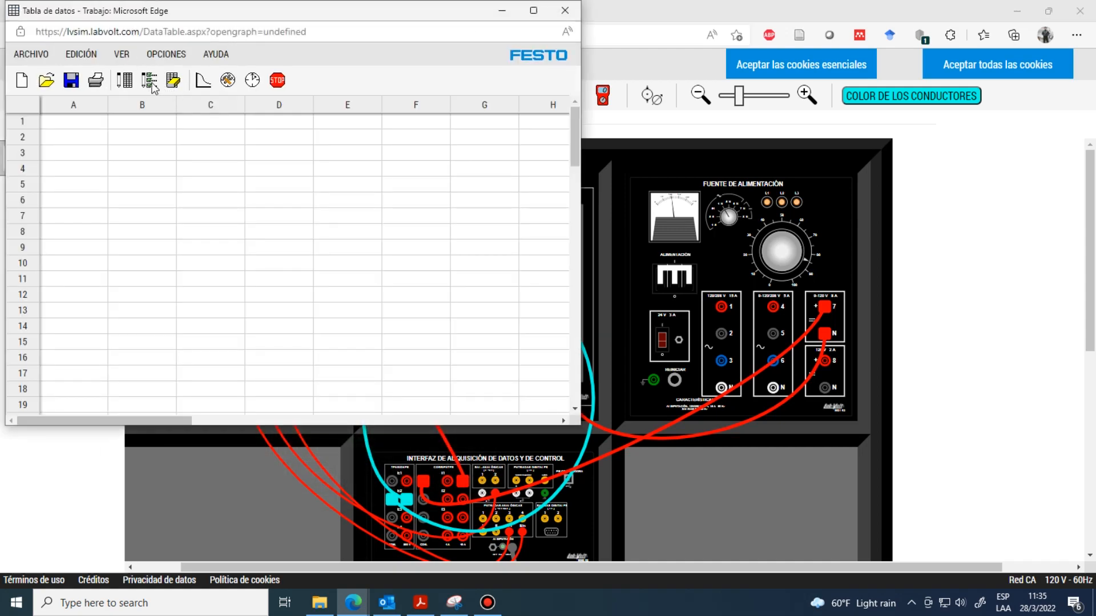
click(151, 82)
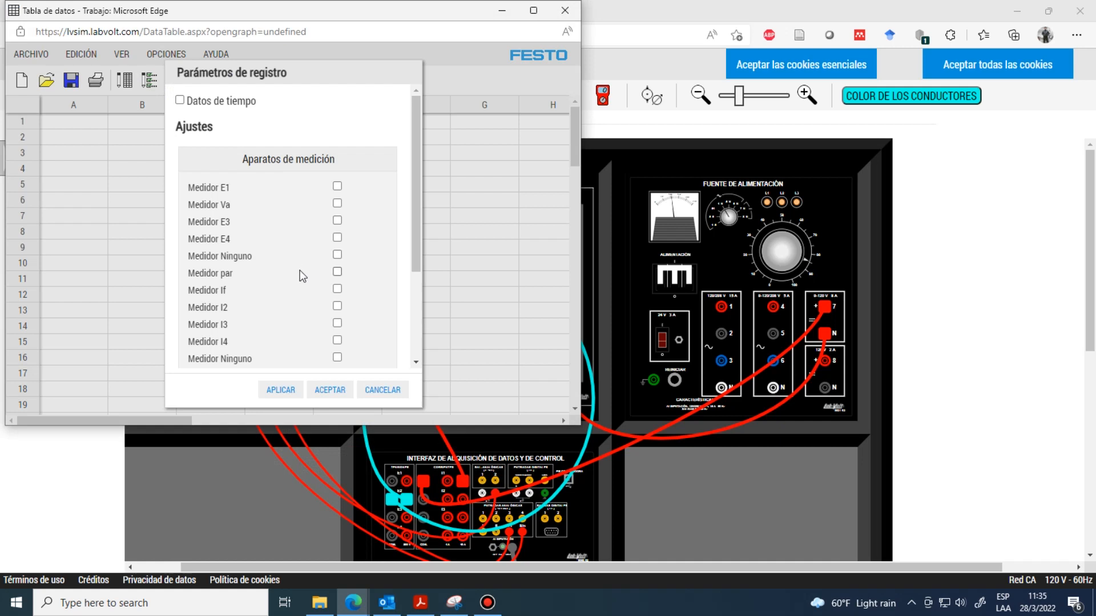
scroll(302, 276, down, 5)
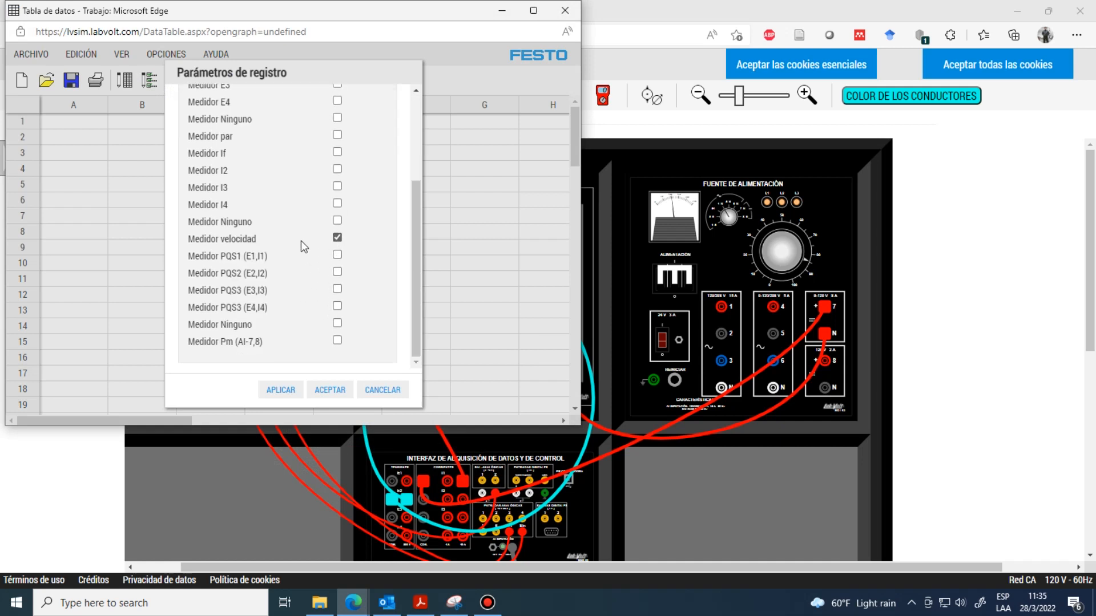
scroll(300, 240, up, 5)
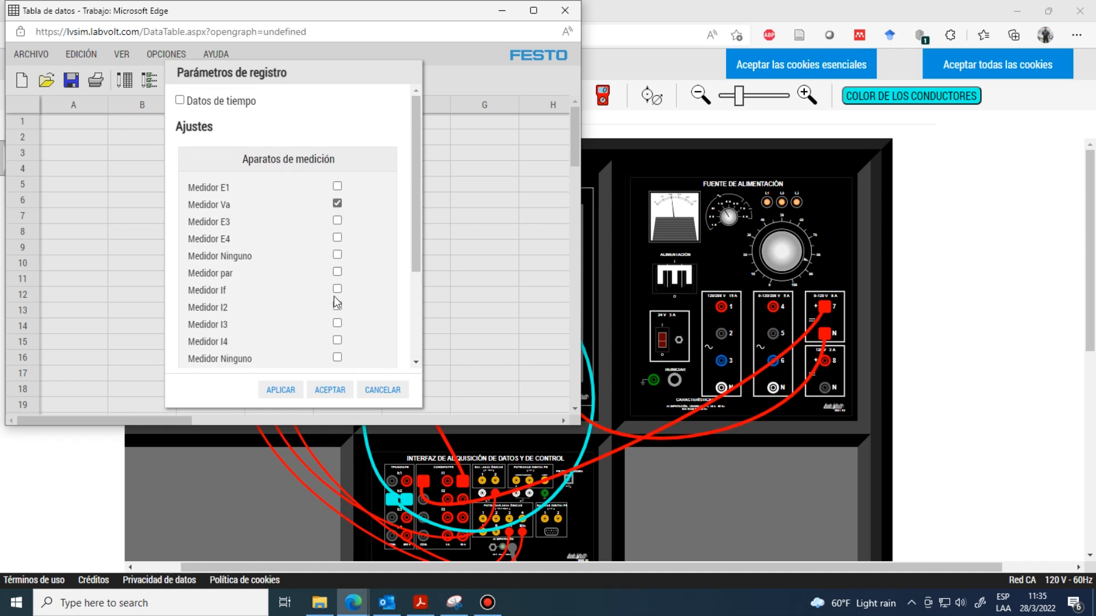
click(321, 394)
click(365, 269)
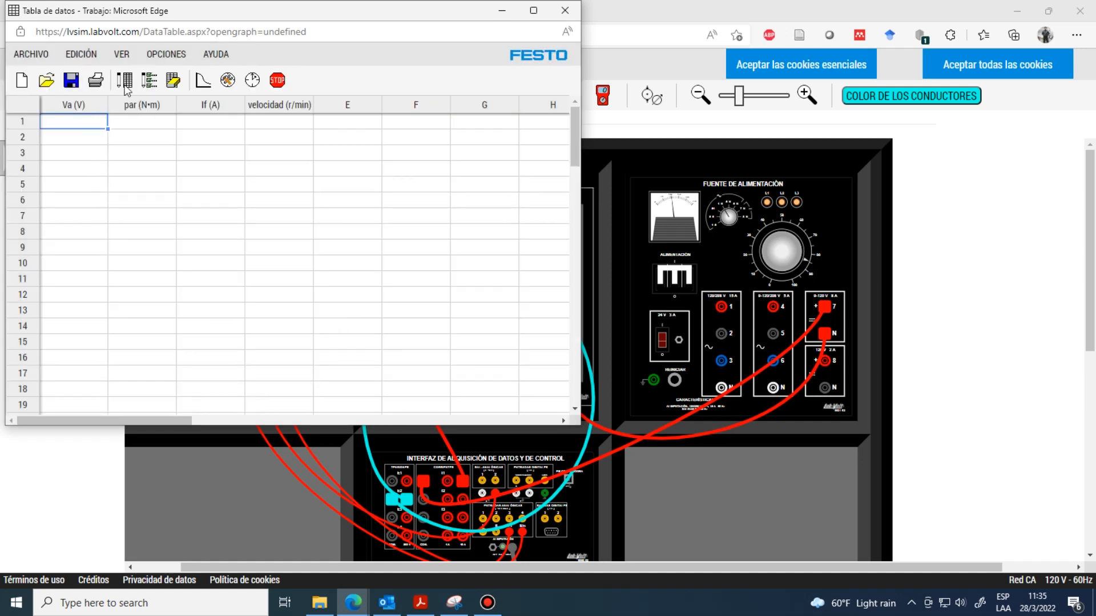
key(Down)
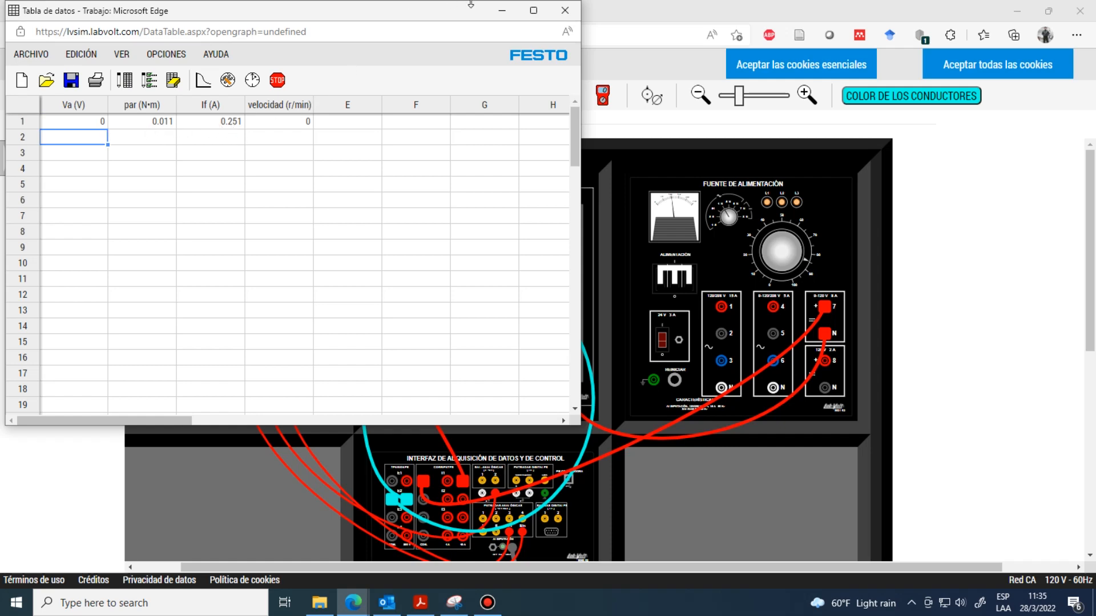
Raise the dynamometer speed to about 129 r/min, check the meters, and record the readings in the data table.
click(502, 10)
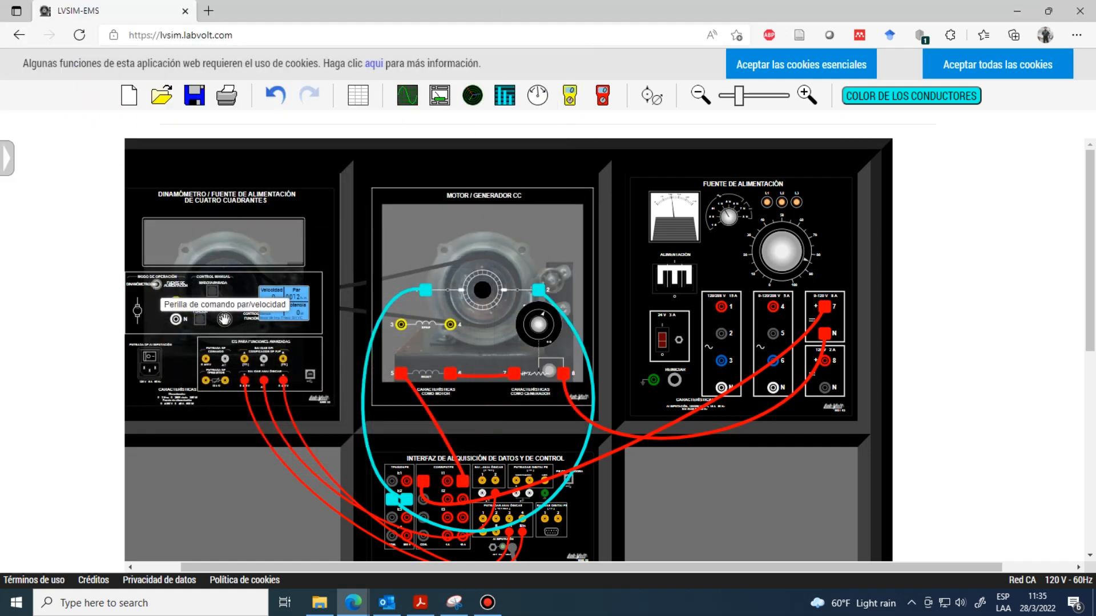
click(208, 287)
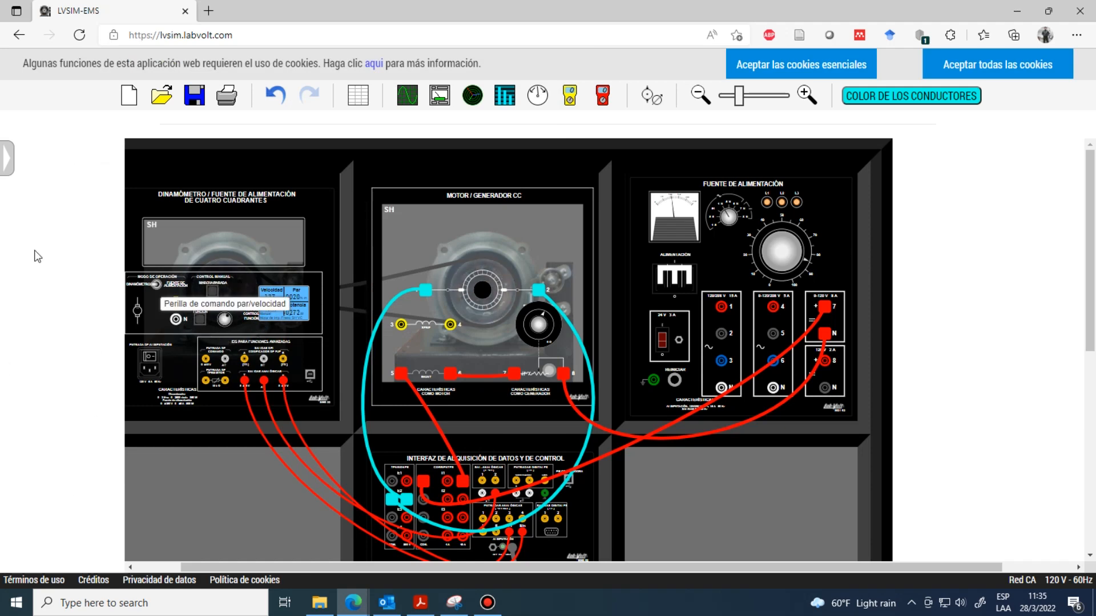
click(439, 95)
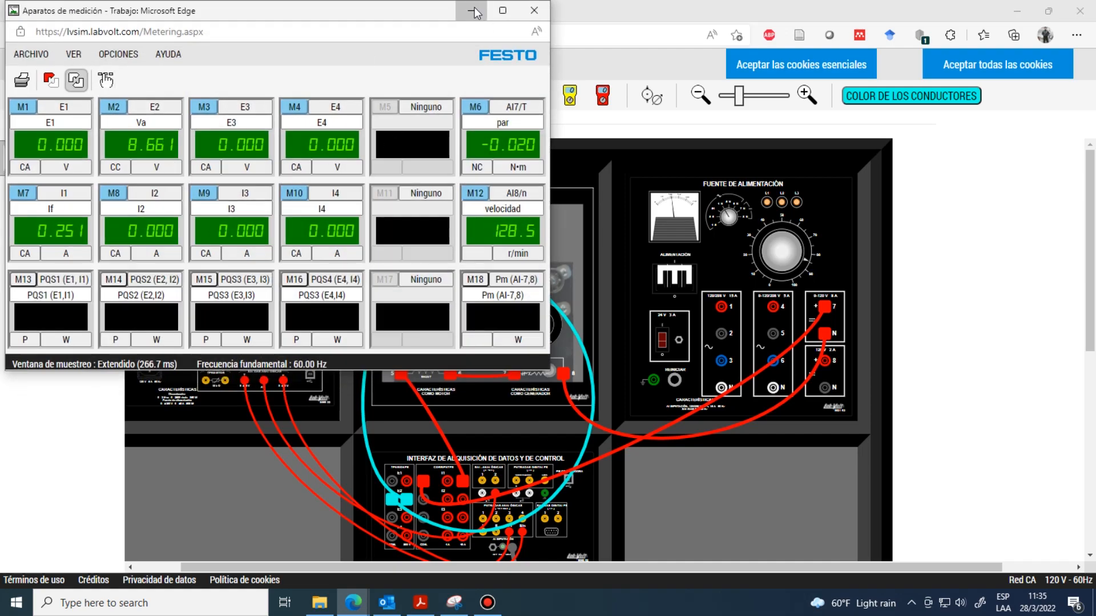
key(alt+Tab)
click(361, 95)
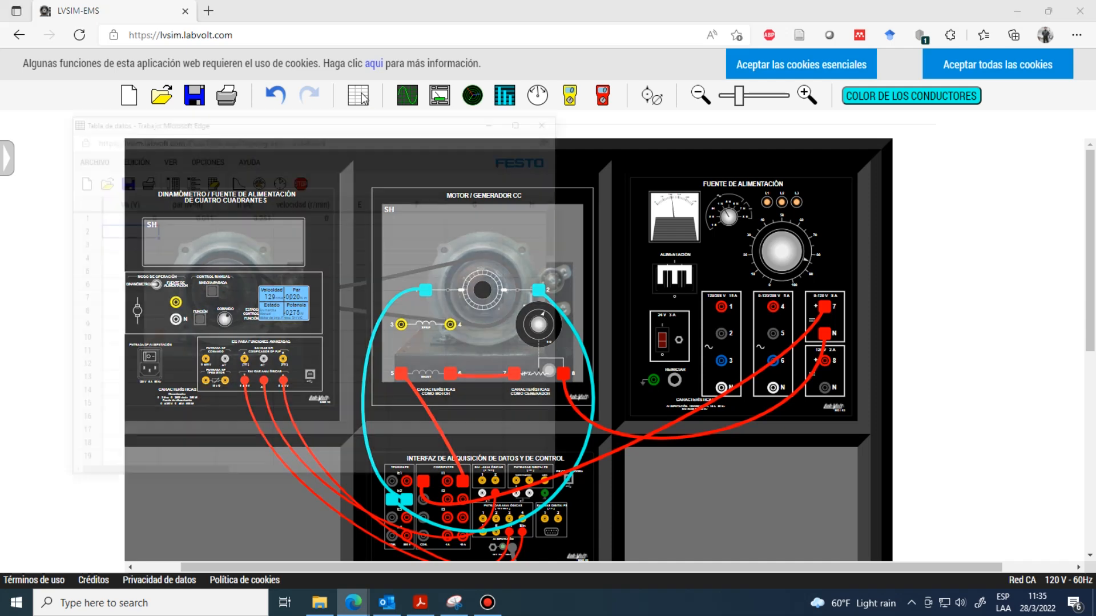
click(125, 83)
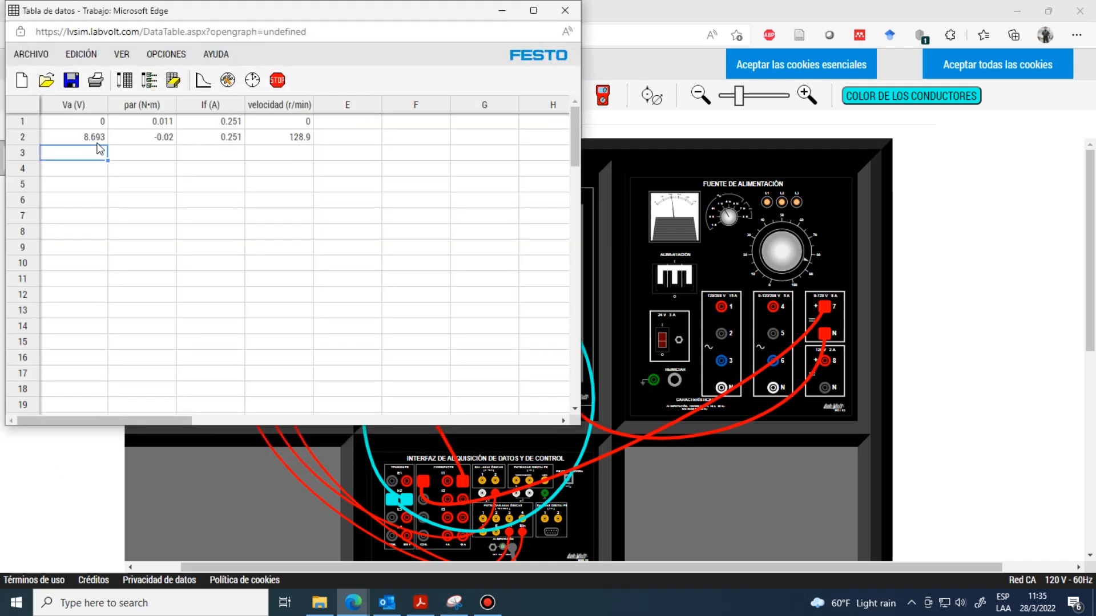
Raise the dynamometer speed to about 358 r/min and record the readings in the data table.
click(503, 10)
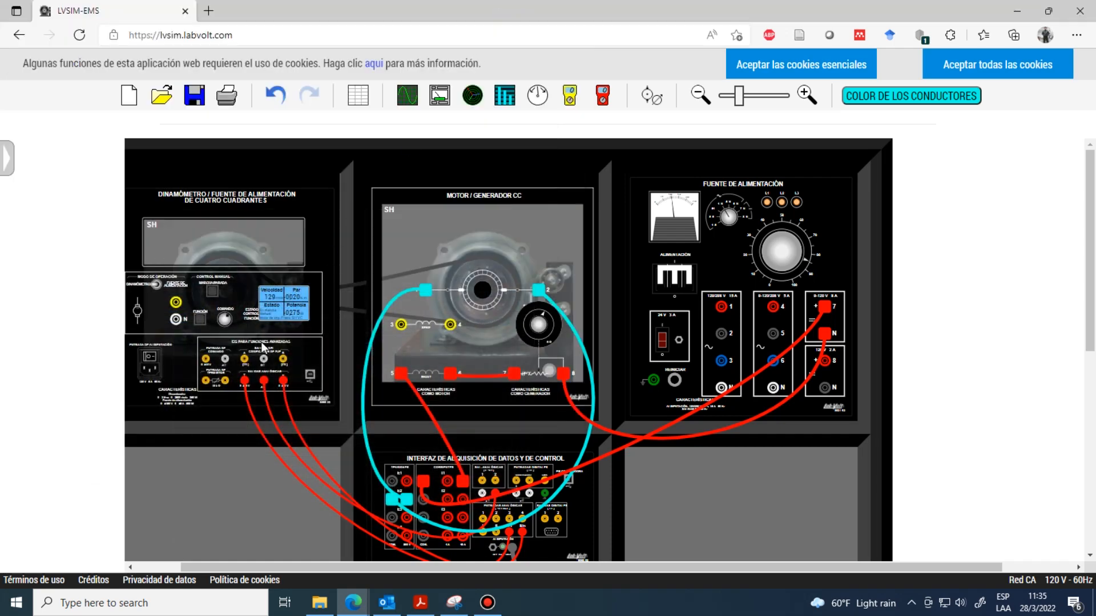
drag(225, 315, 198, 277)
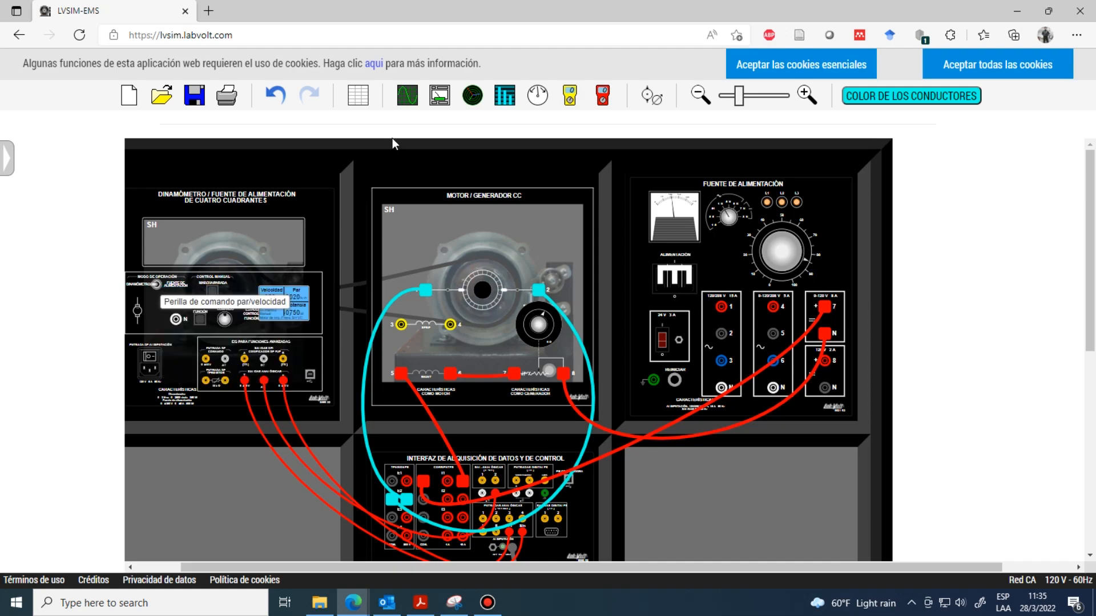
click(446, 105)
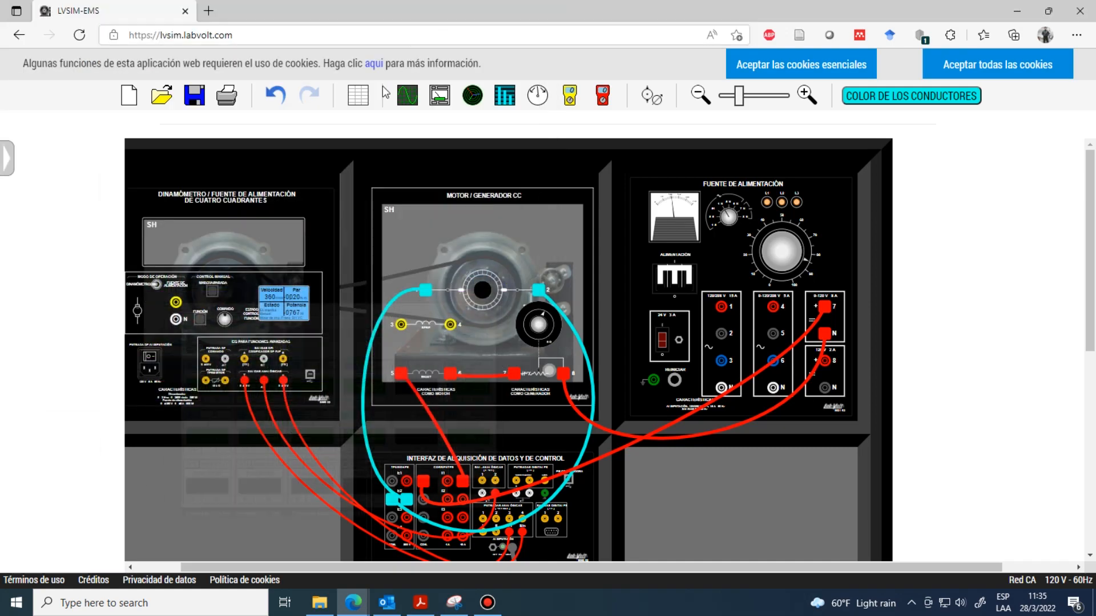
click(357, 95)
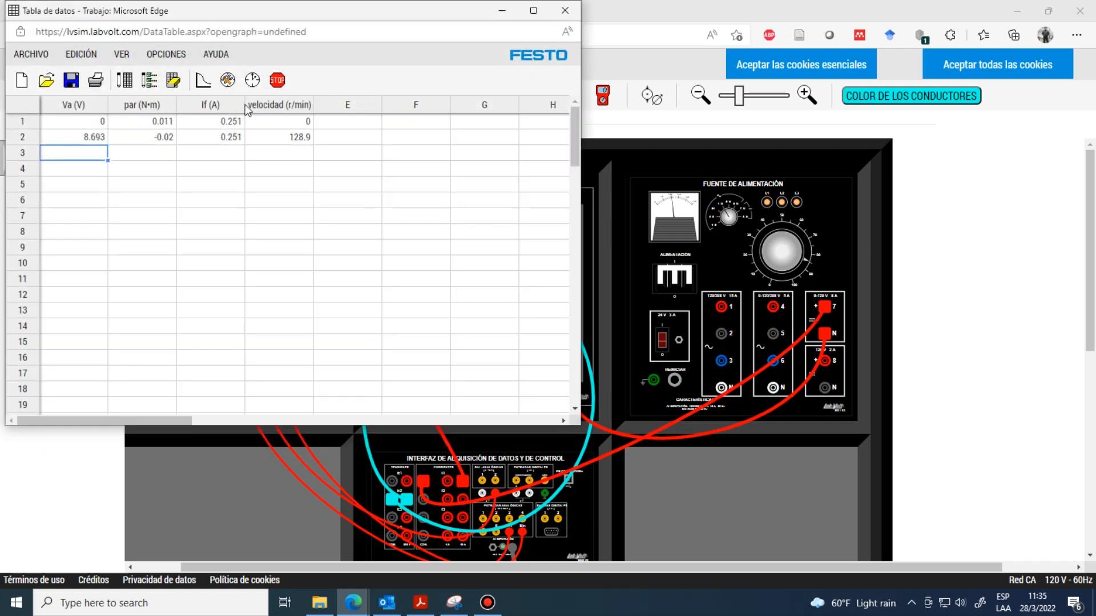
click(126, 83)
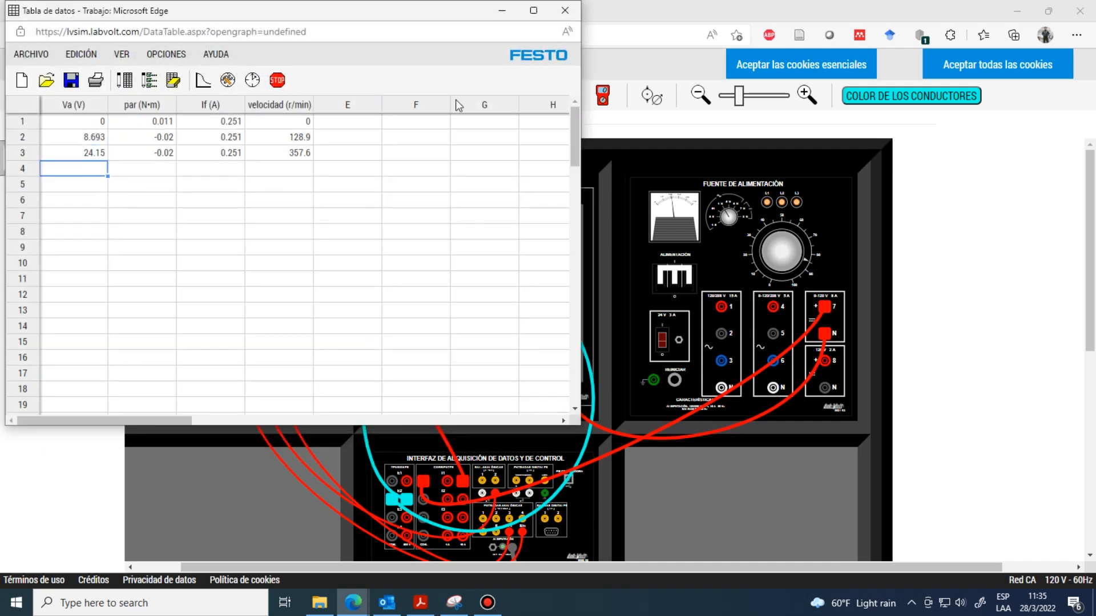
Raise the dynamometer speed to about 1050 r/min and record the readings in the data table.
click(501, 11)
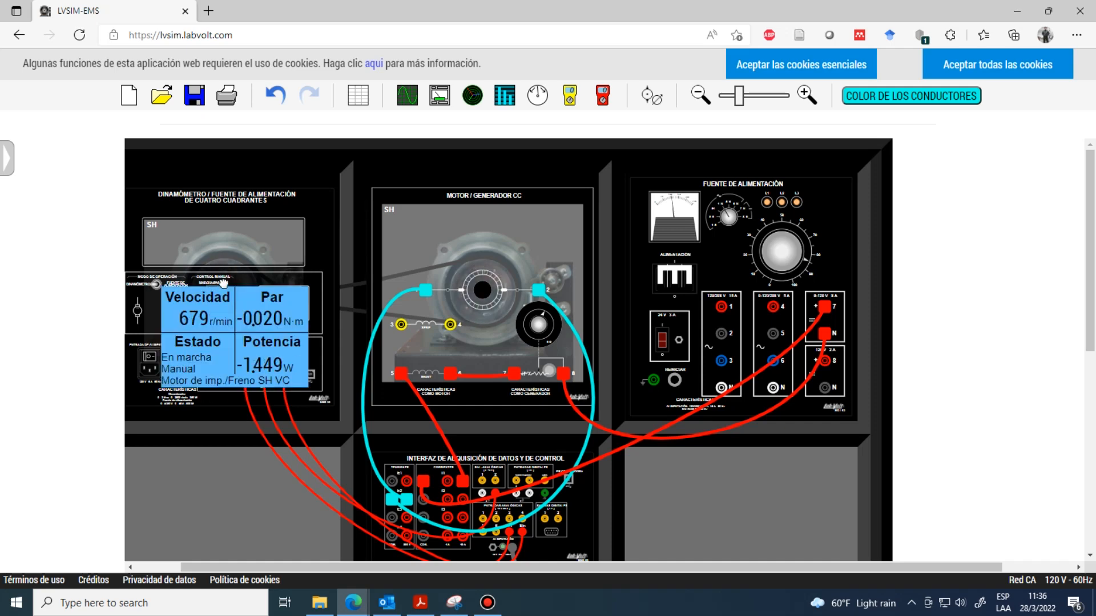
click(357, 97)
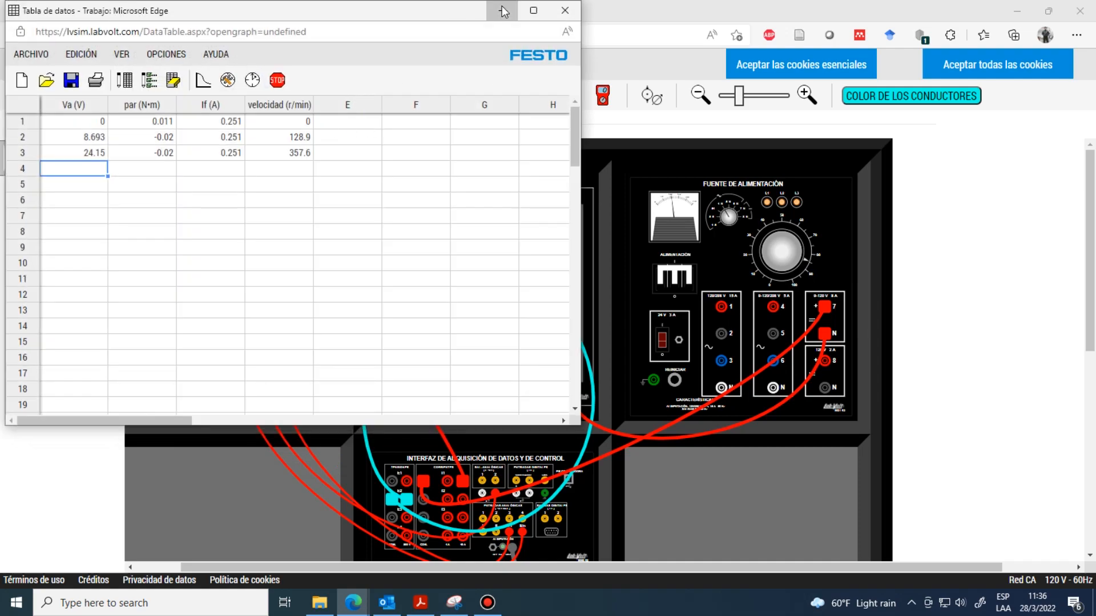
click(502, 10)
click(358, 98)
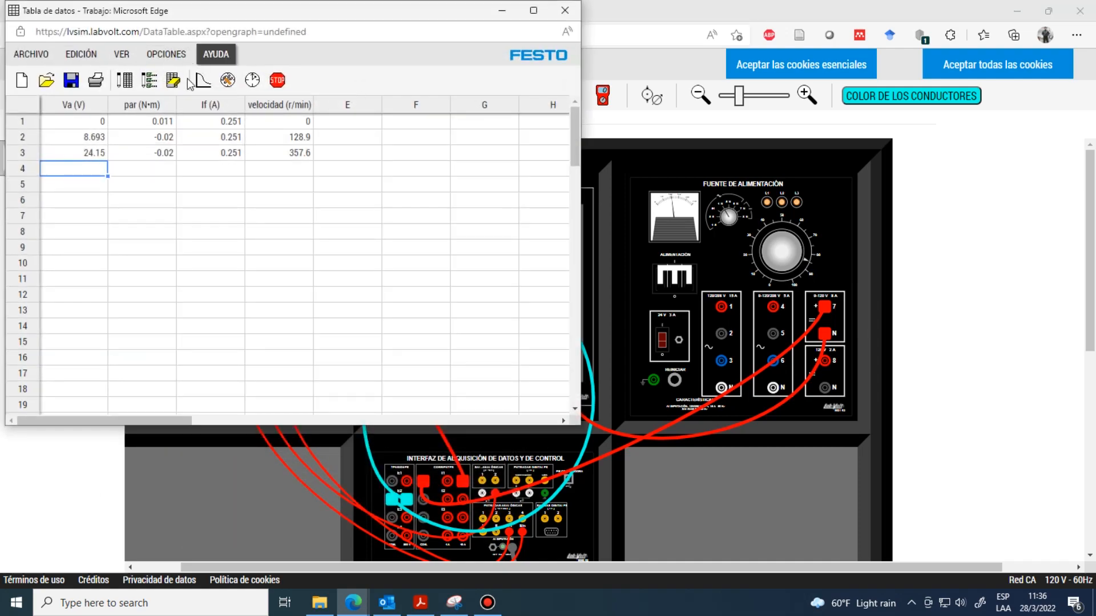
click(127, 82)
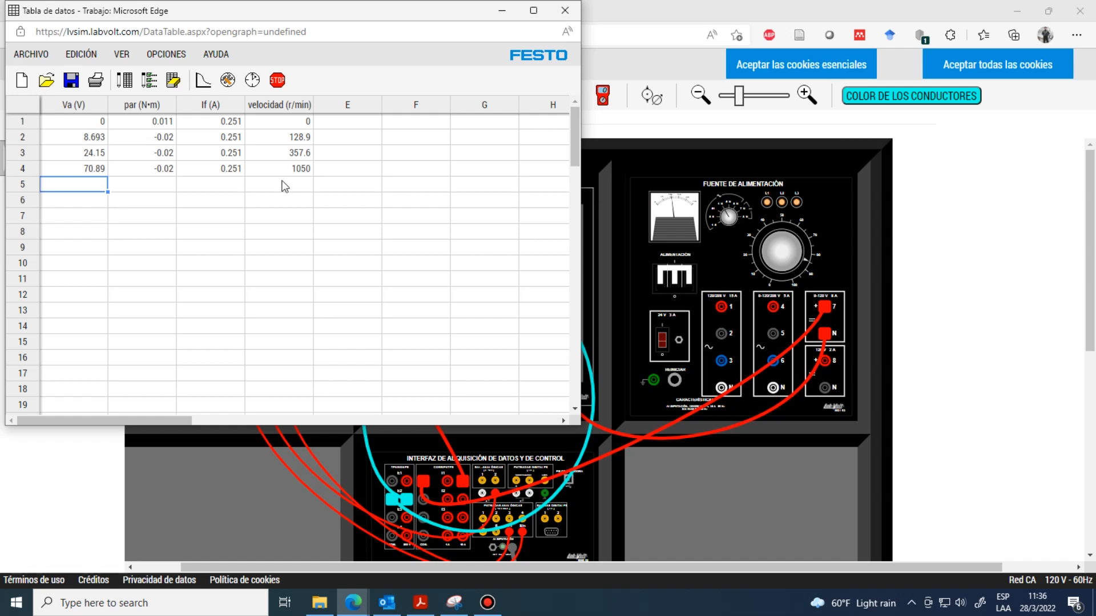
Raise the dynamometer speed to about 1750 r/min and record the readings as the fifth row of the data table.
click(502, 10)
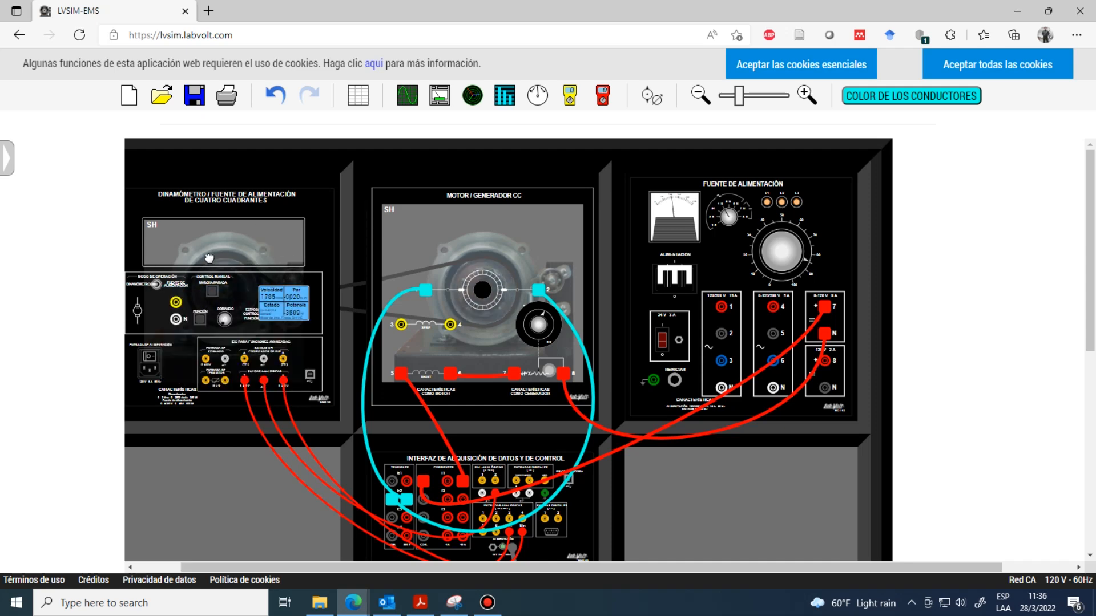
click(364, 97)
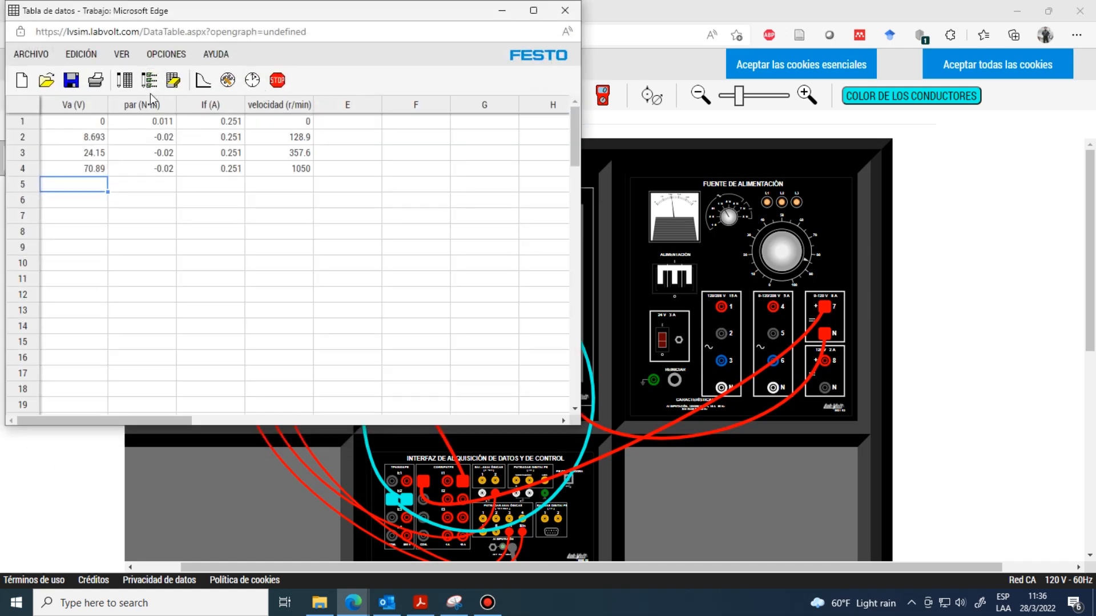
click(125, 82)
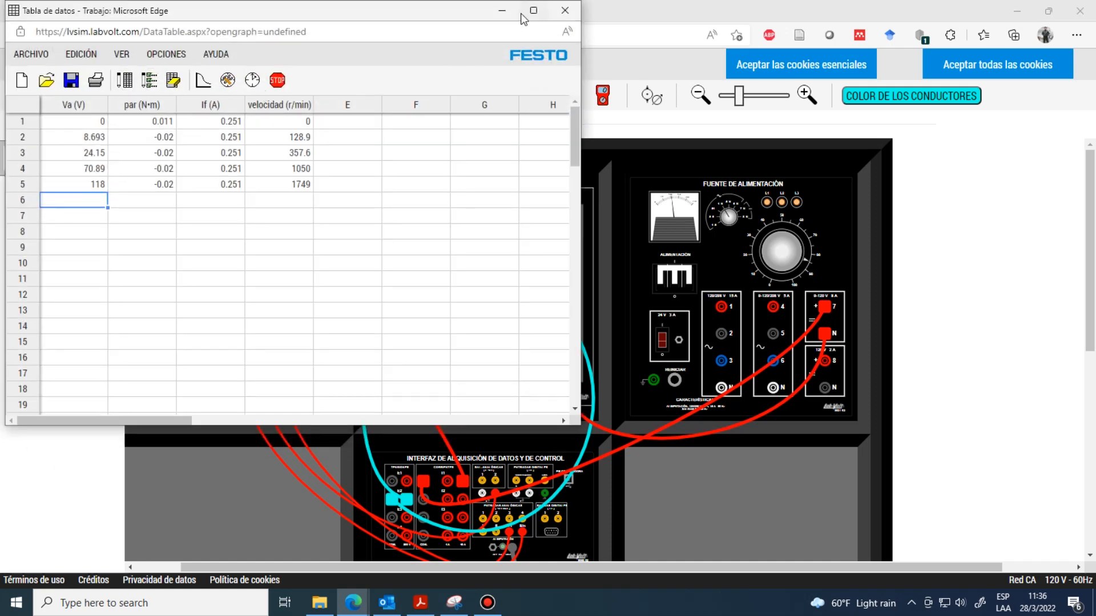
Fine-tune the dynamometer speed to about 1804 r/min and add its readings to the data table.
click(502, 10)
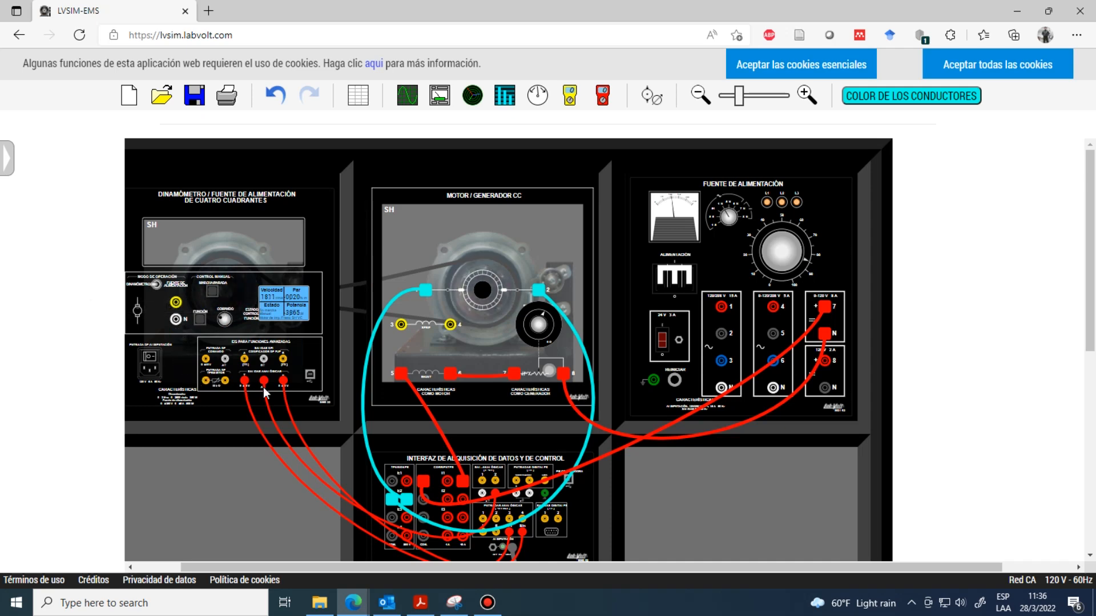
click(361, 101)
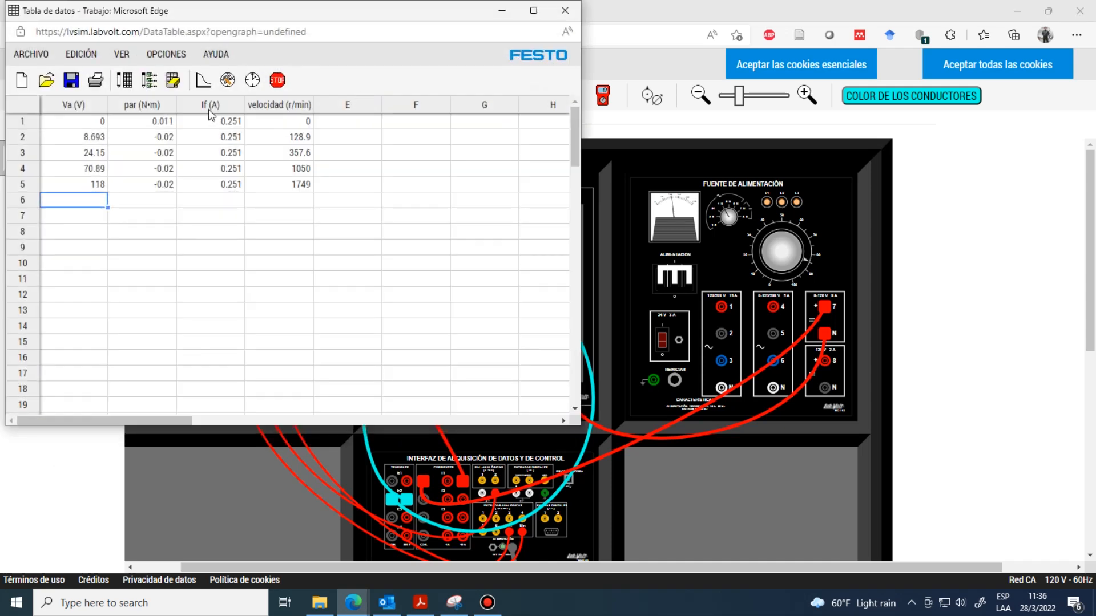
click(125, 80)
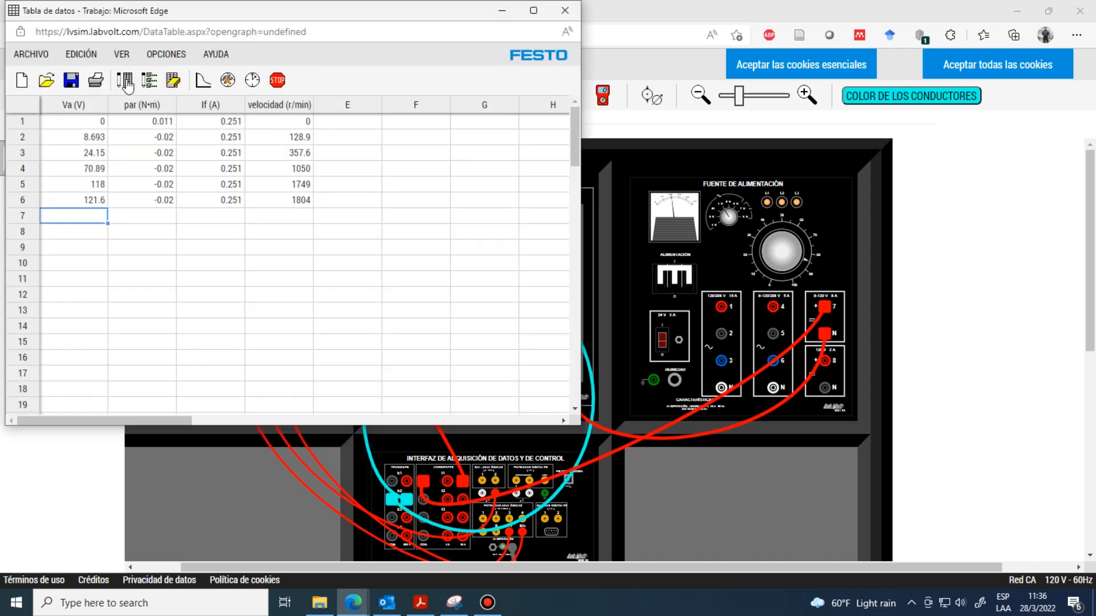
Increase the dynamometer speed to about 1962 r/min and record the readings as the seventh row of the data table.
click(501, 11)
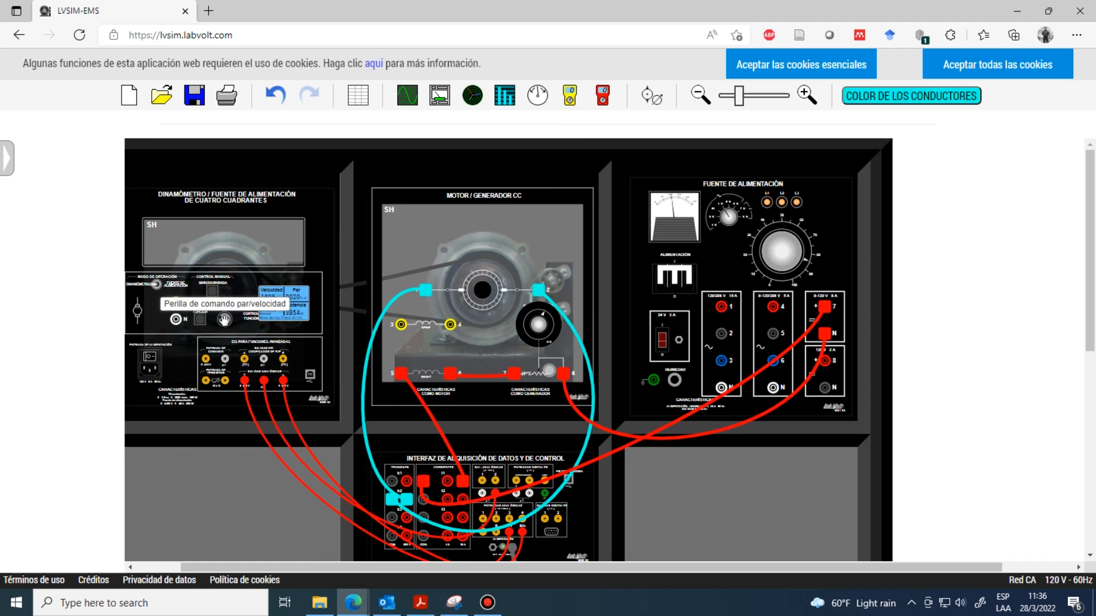
drag(224, 319, 257, 319)
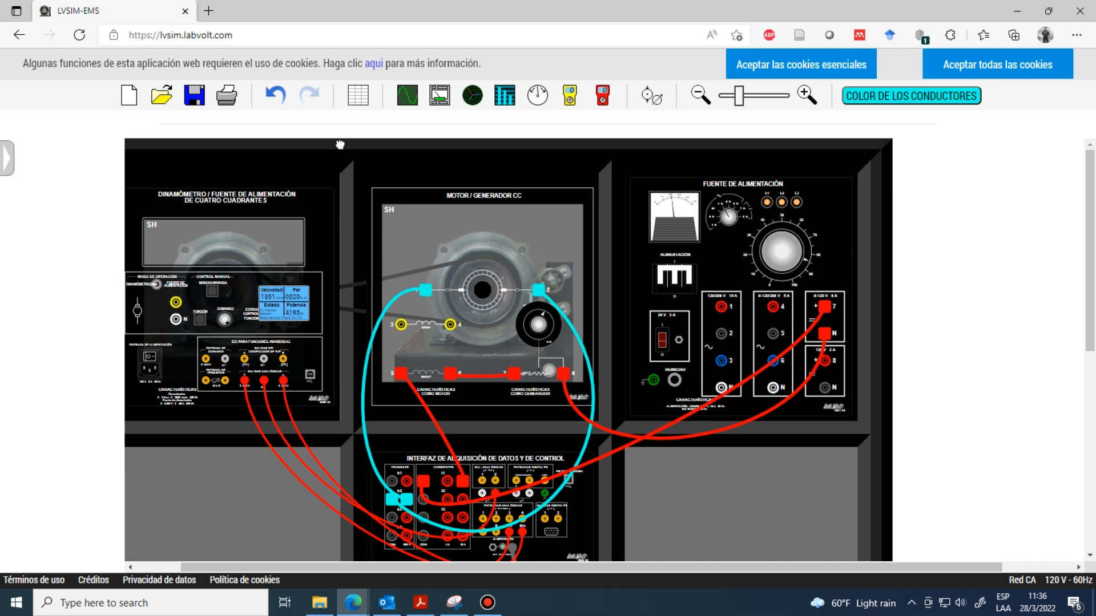
click(358, 95)
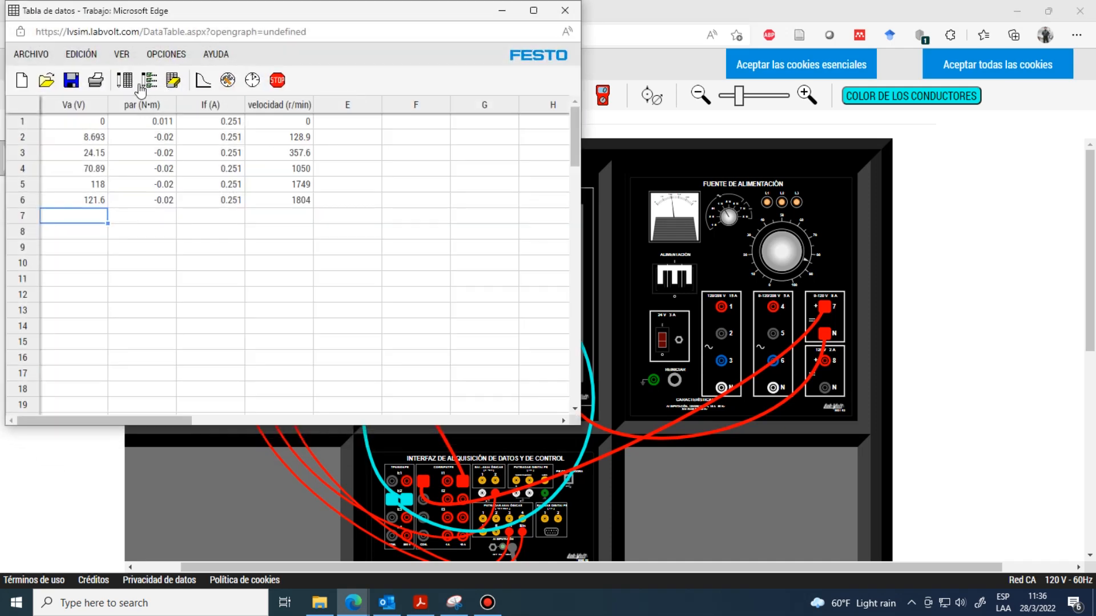
click(128, 84)
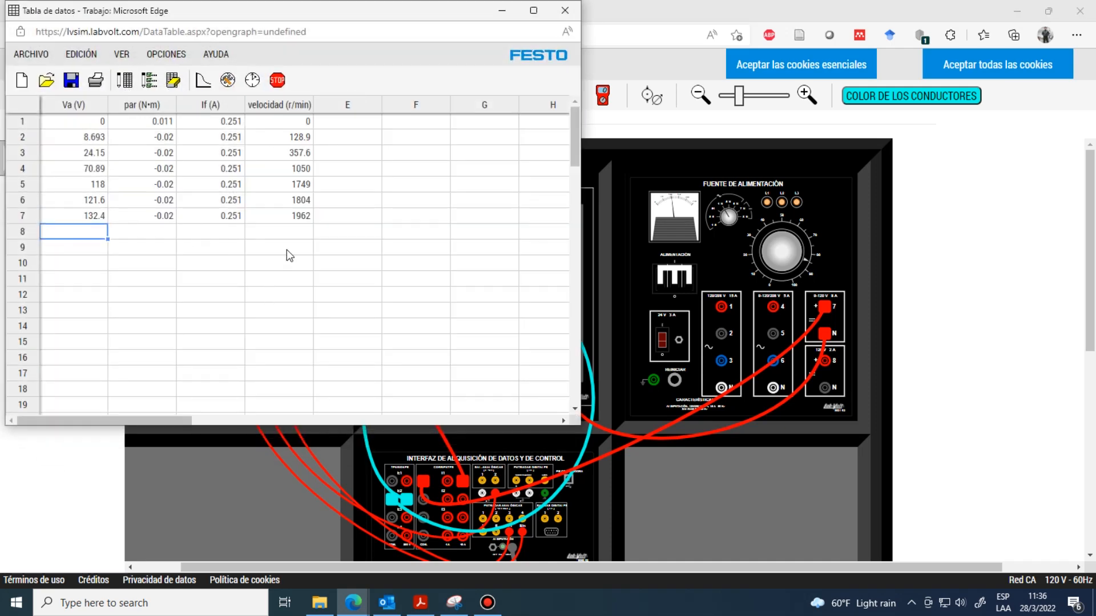
Increase the dynamometer speed to about 2267 r/min and record the readings as the eighth row of the data table.
key(alt+Tab)
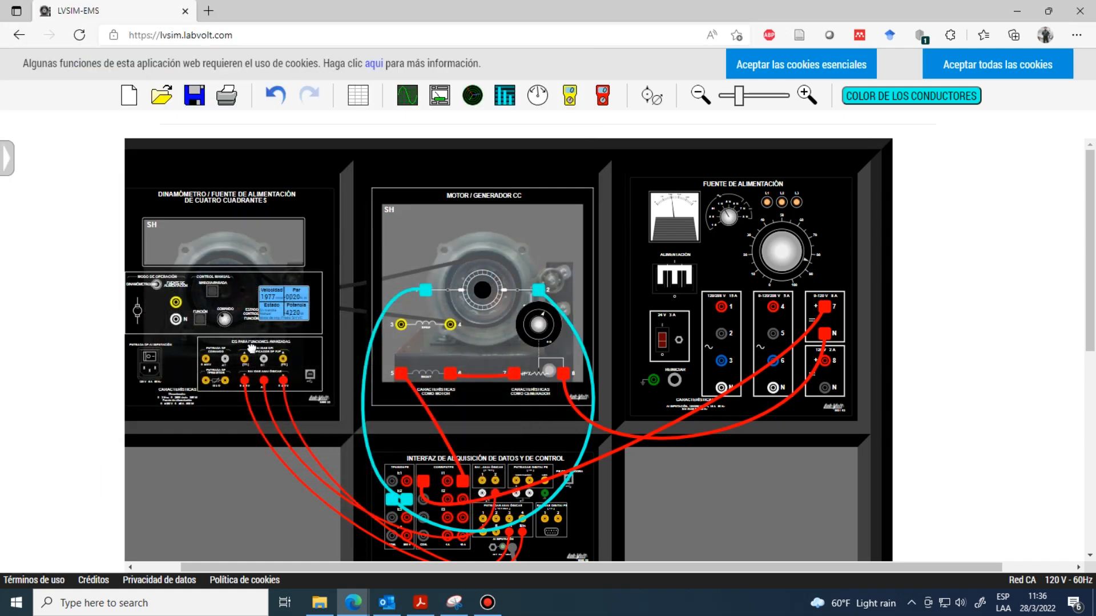
click(359, 96)
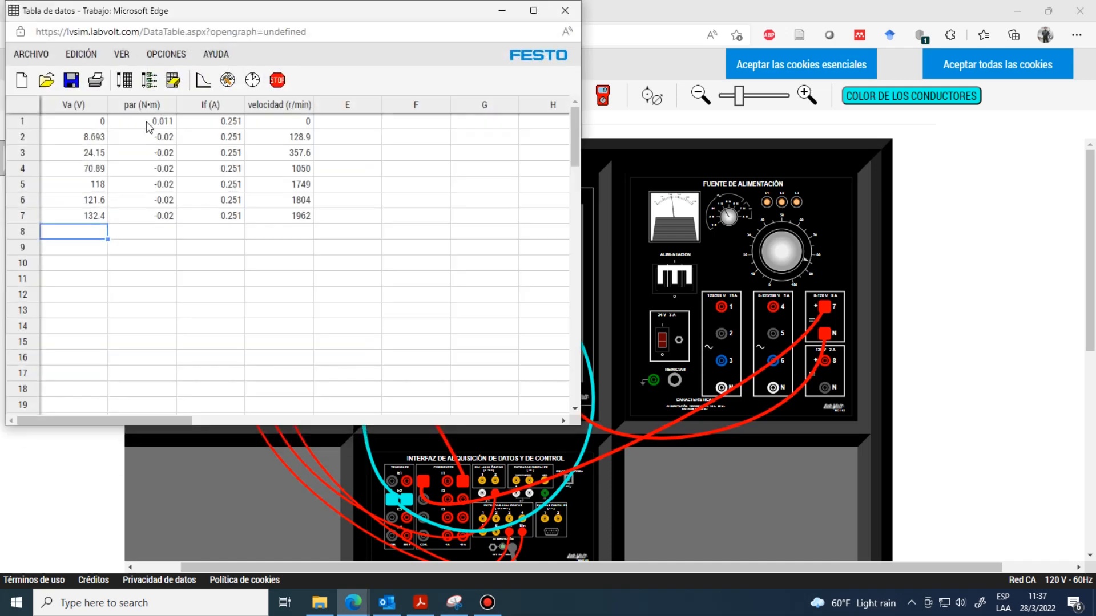
click(125, 84)
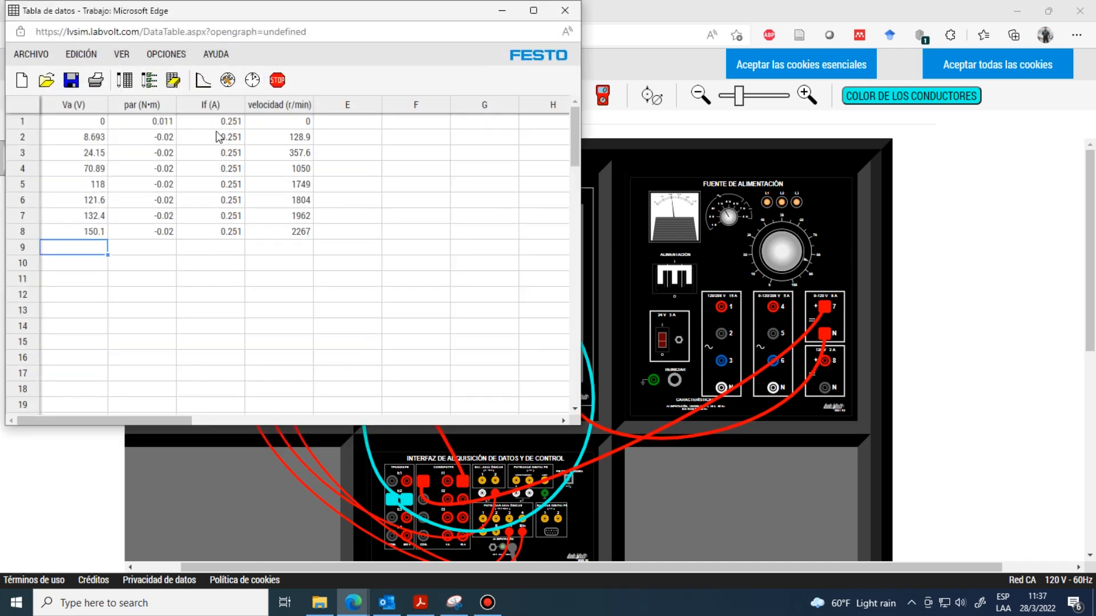
Plot Va (V) on the first Y axis against velocidad (r/min) on the X axis, examine the curve and close the graph.
click(204, 87)
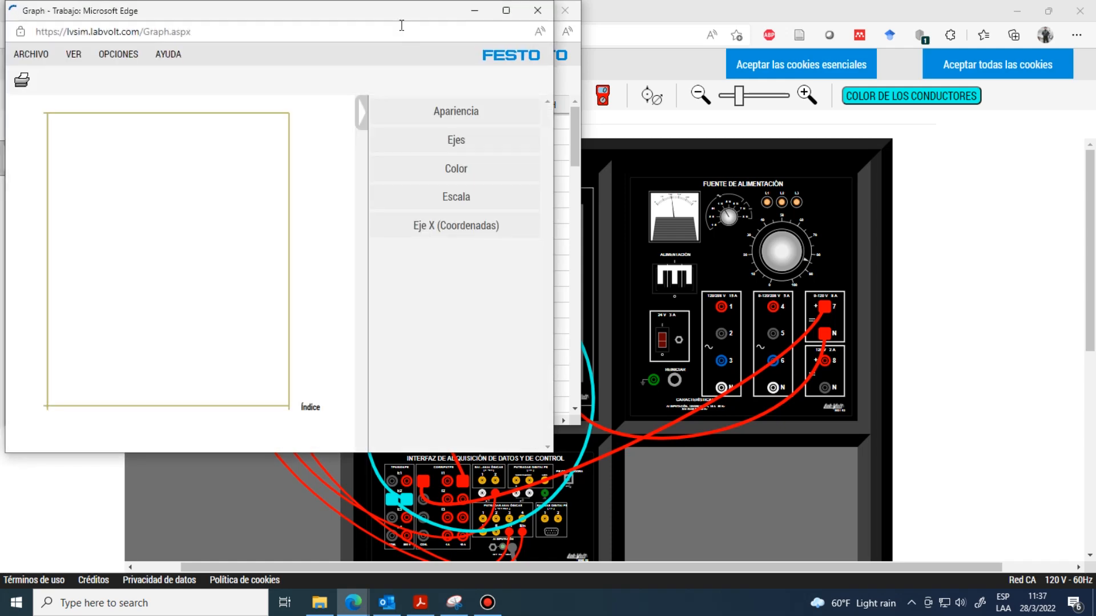
click(623, 178)
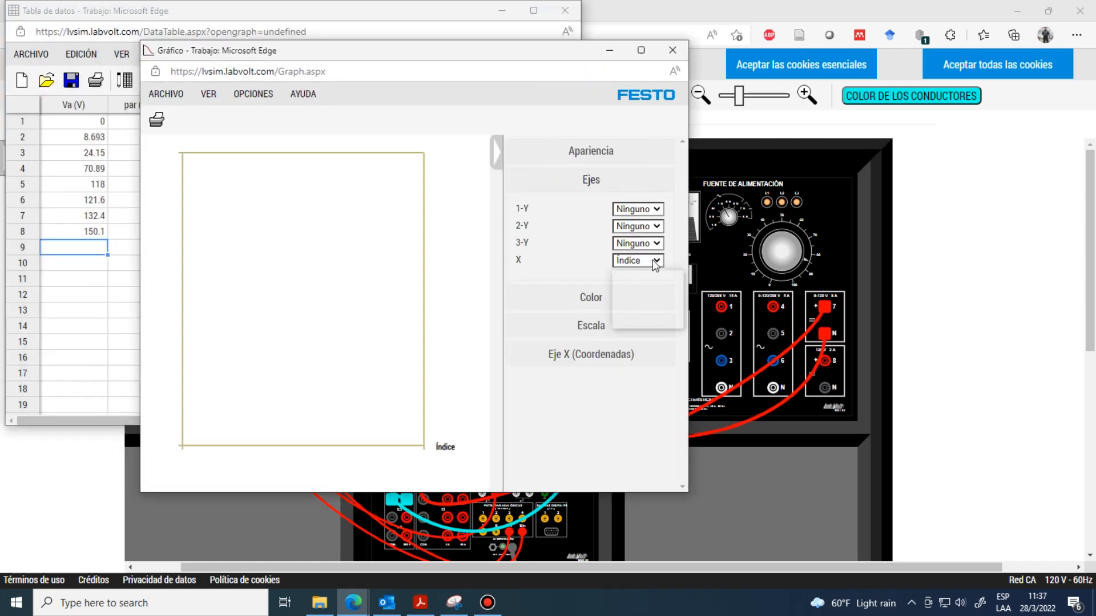
click(652, 260)
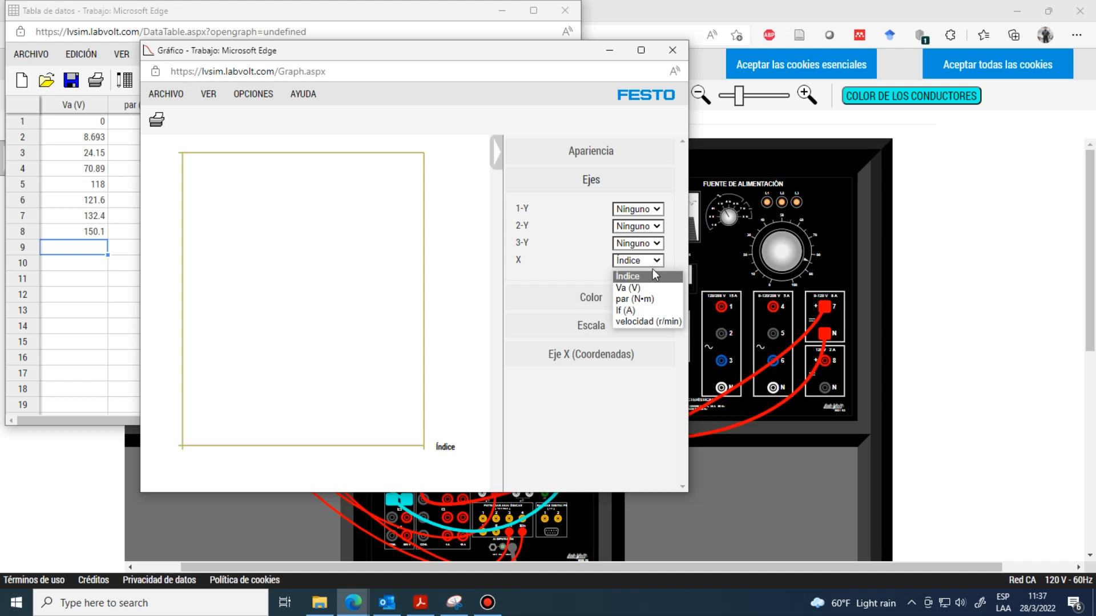
click(652, 320)
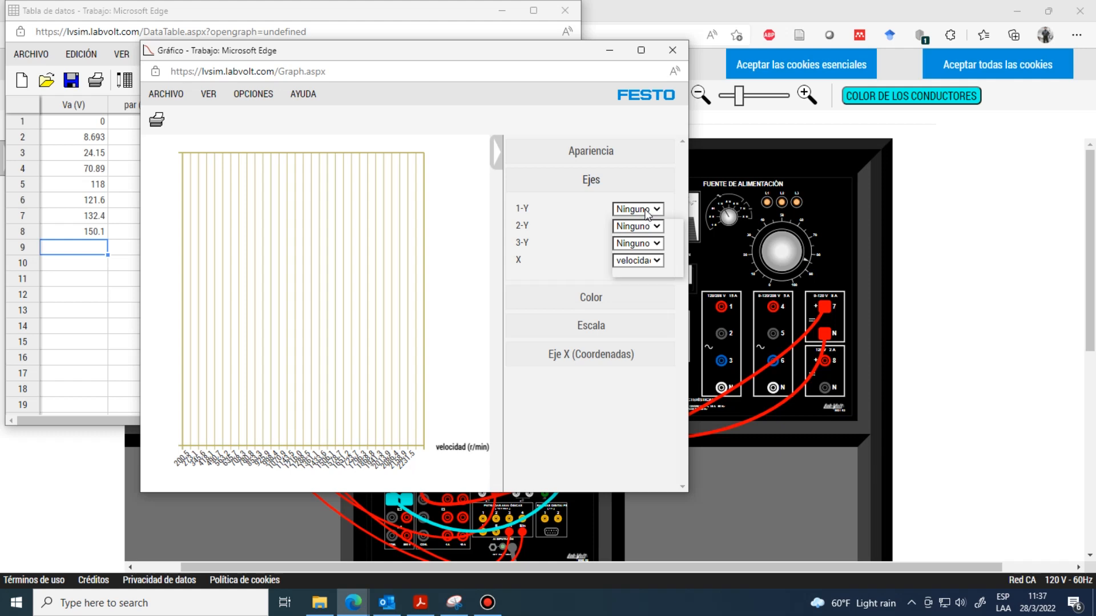
click(638, 209)
click(632, 236)
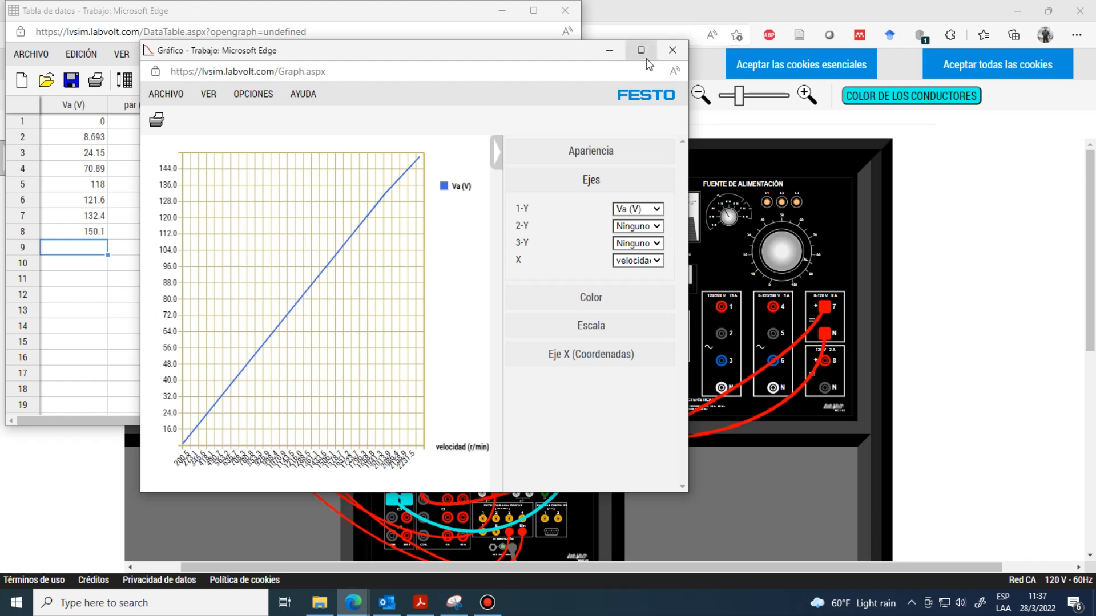
click(671, 50)
Lower the dynamometer speed to about 1808 r/min and turn the power supply voltage down to zero, checking both on the meters.
click(503, 10)
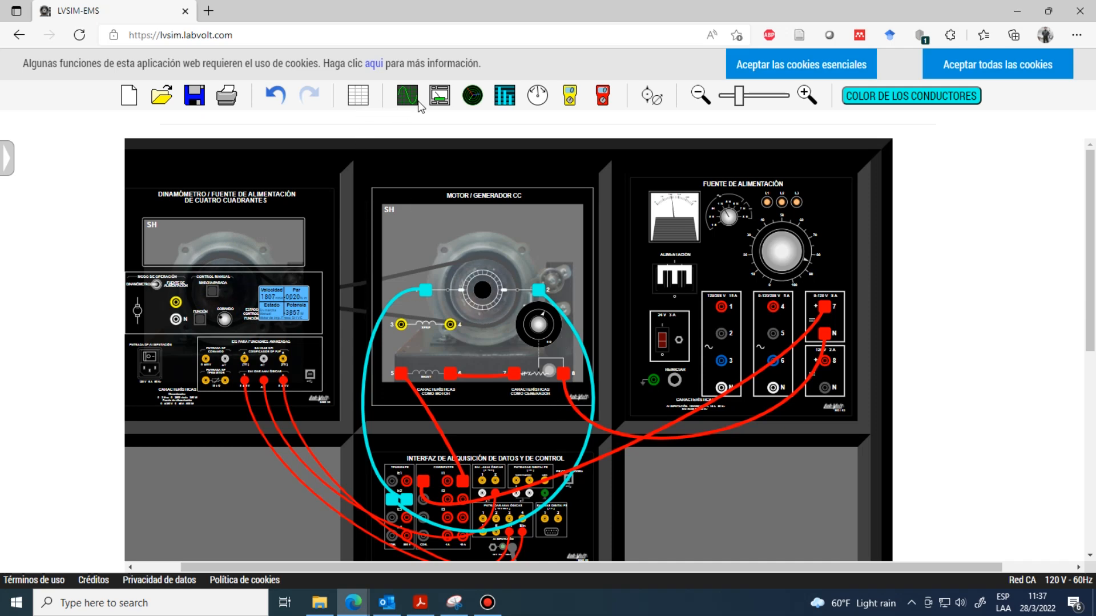
click(448, 99)
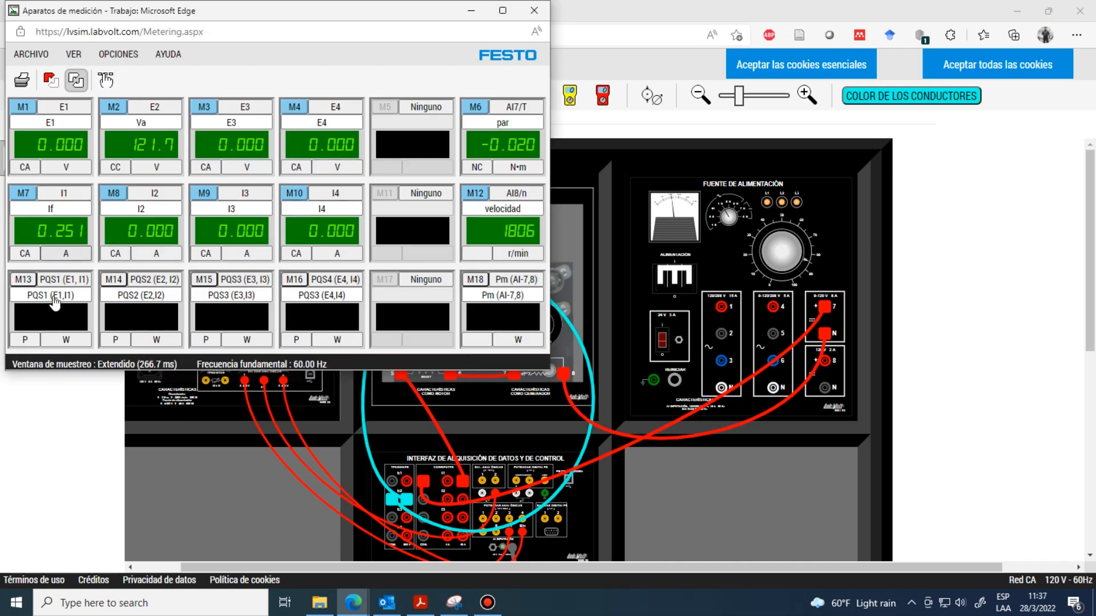
click(46, 410)
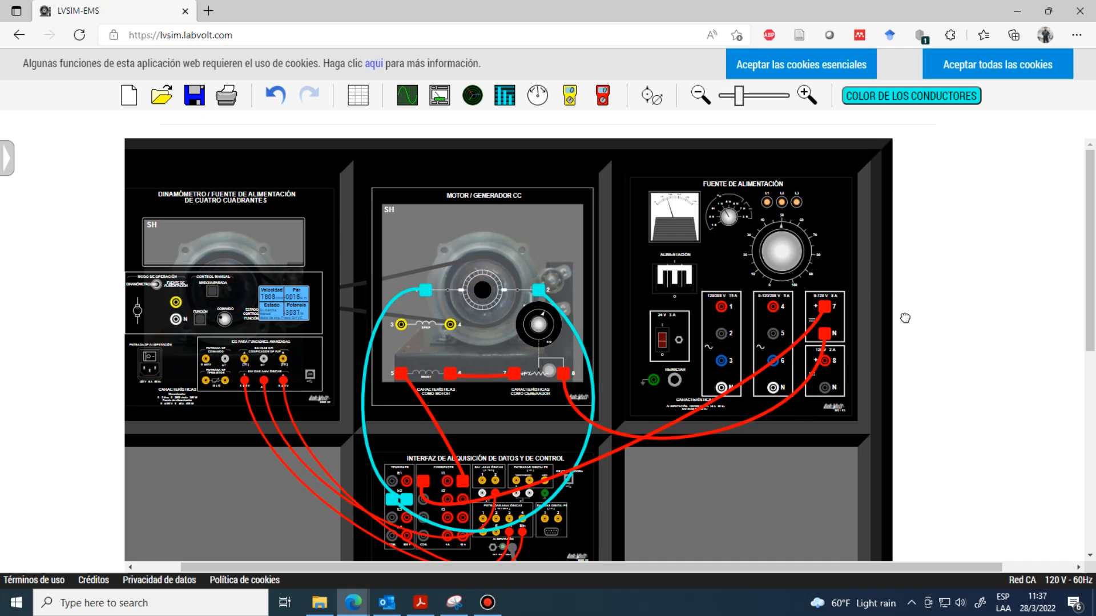
scroll(782, 251, down, 5)
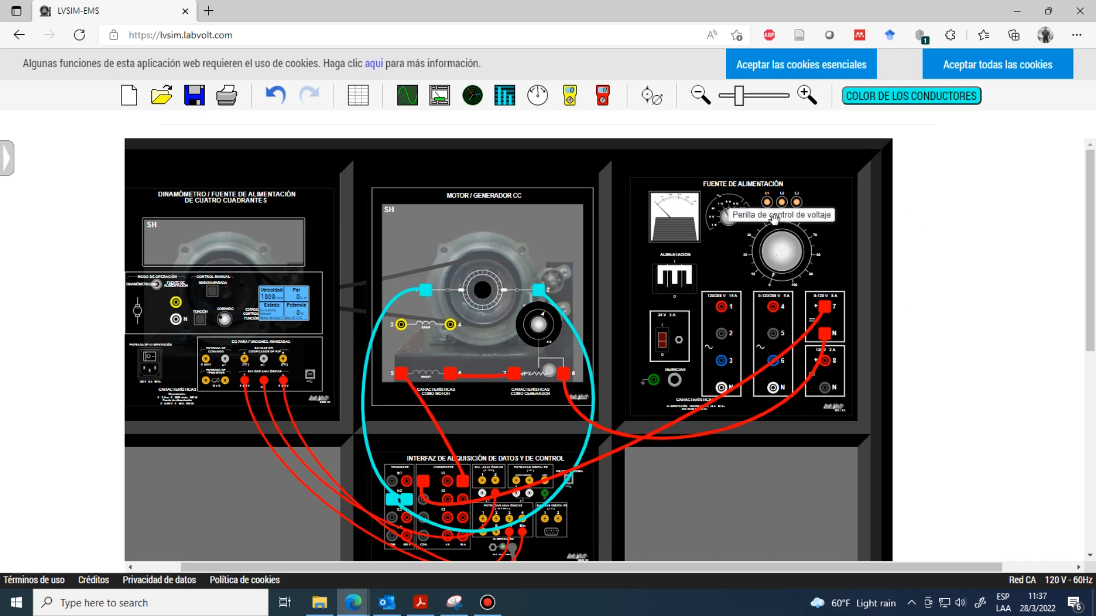
click(440, 96)
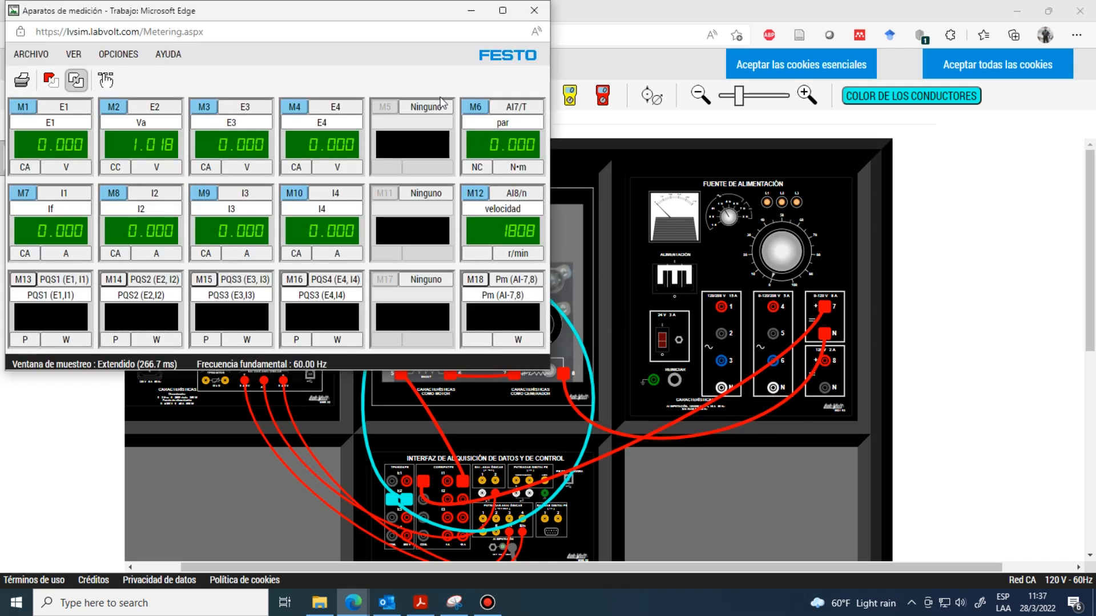
click(468, 12)
Clear the data table and record the readings at zero field current and about 1808 r/min as its first row.
click(364, 97)
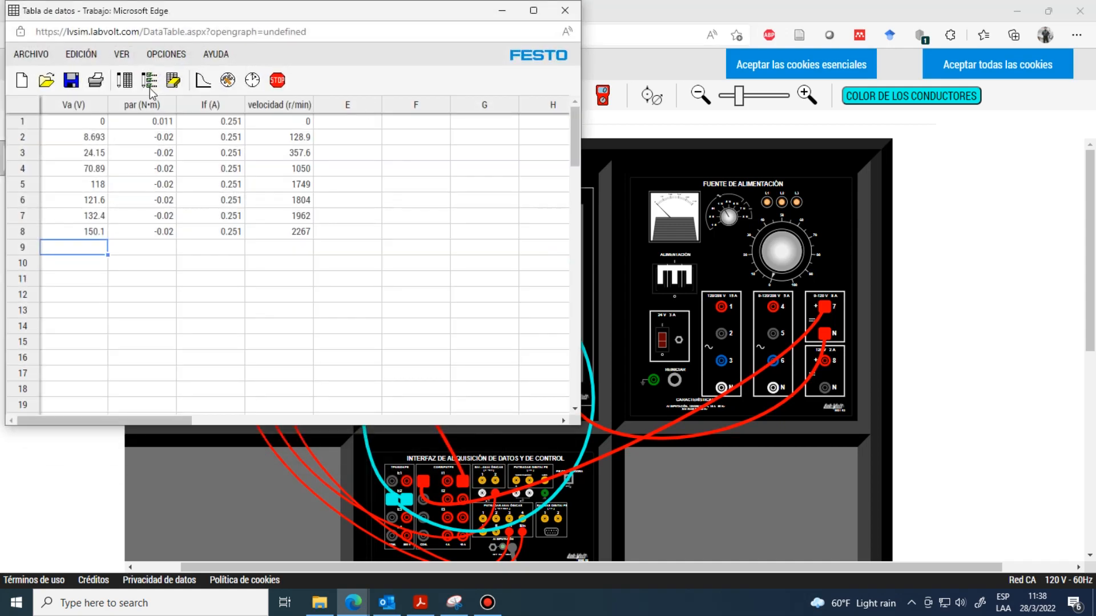
click(172, 80)
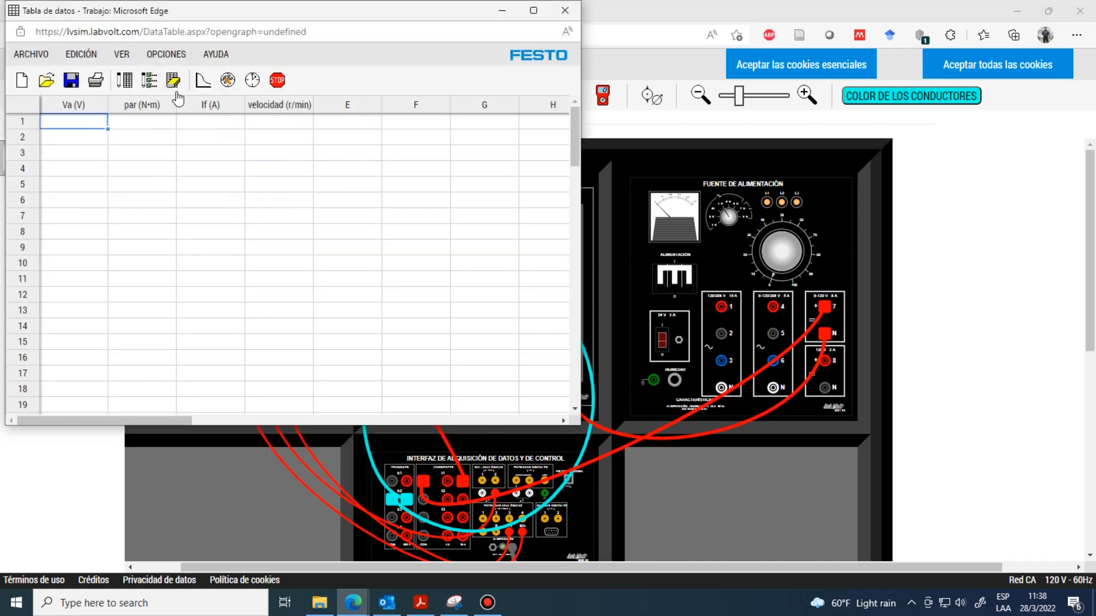
click(124, 83)
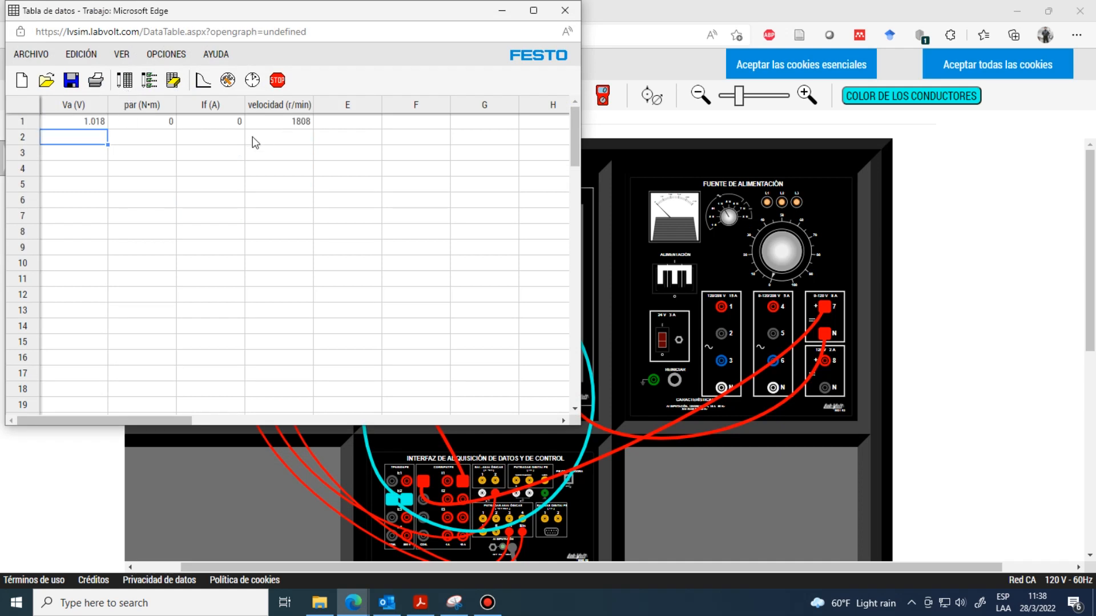
Raise the power supply voltage for a field current of about 0.056 A and record the readings as the second row.
click(752, 233)
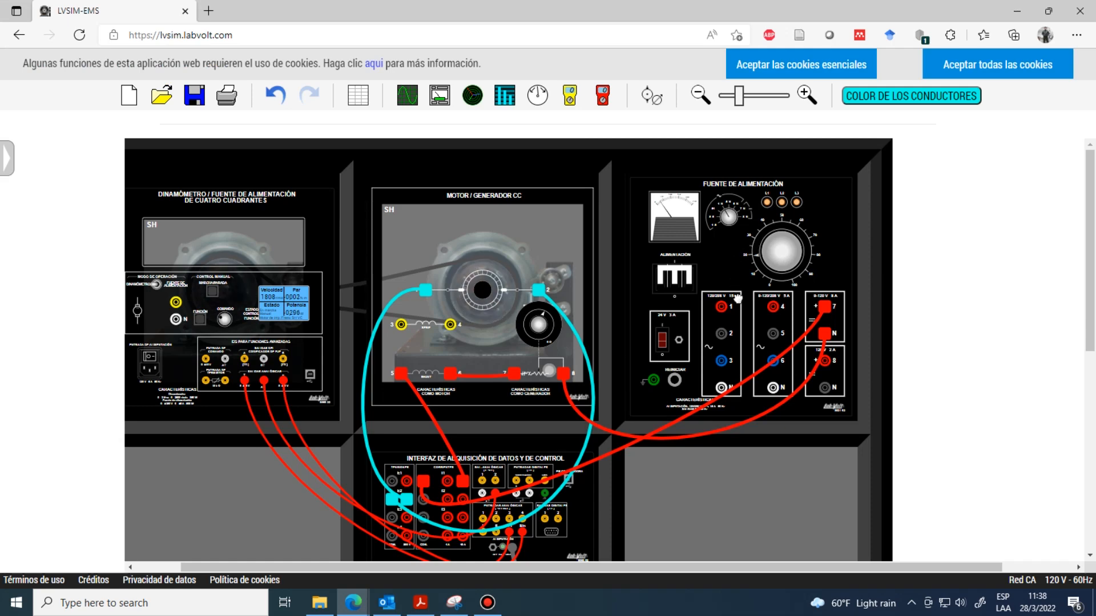
click(358, 95)
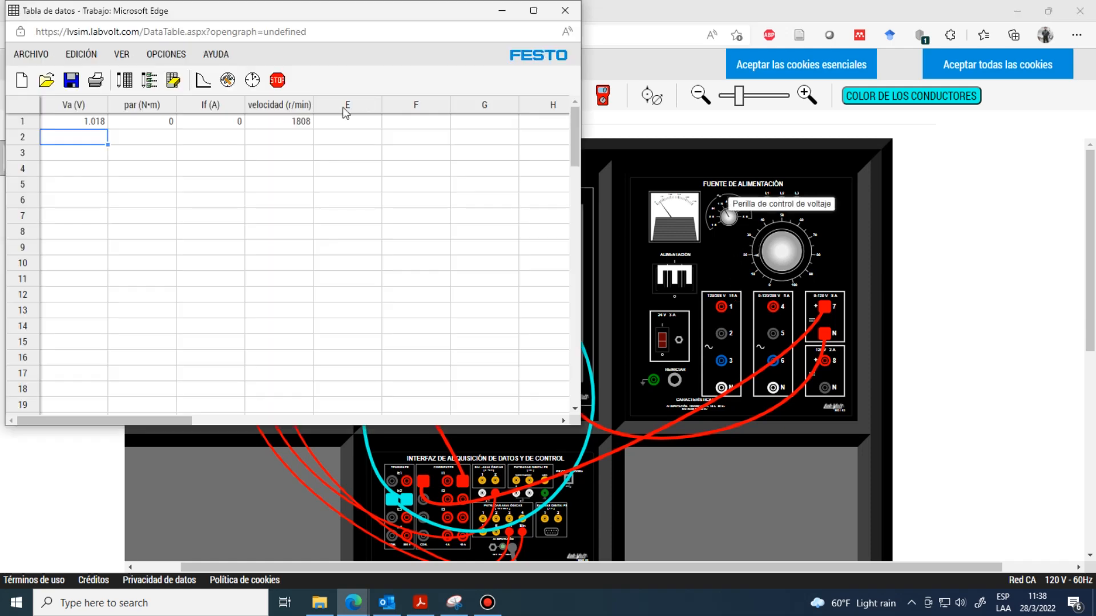
click(126, 85)
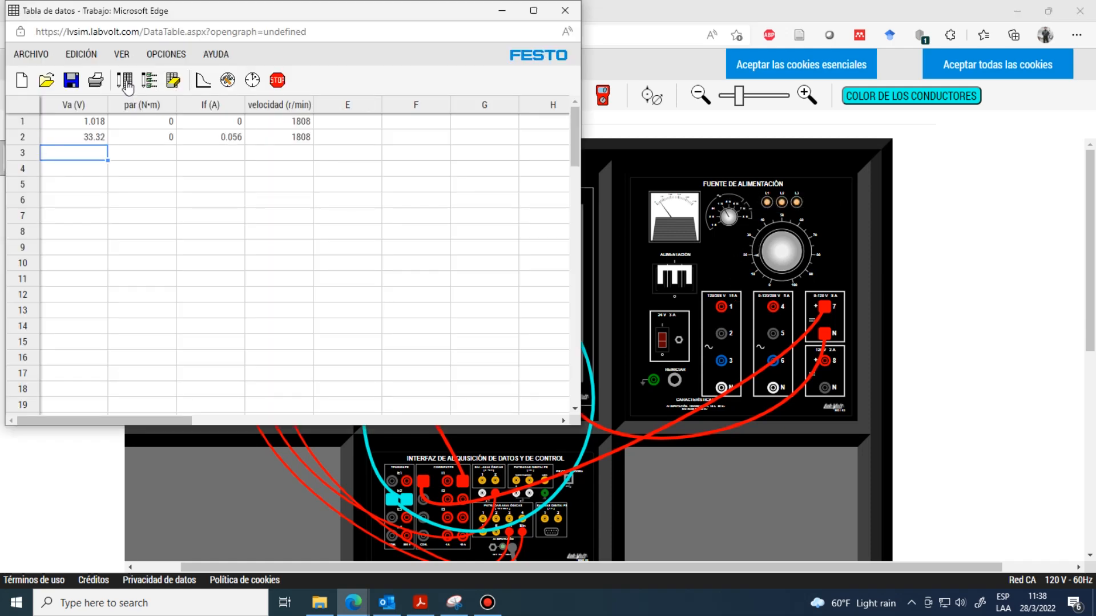
Increase the field current to about 0.108 A with the supply voltage control and record the third row of data.
click(767, 245)
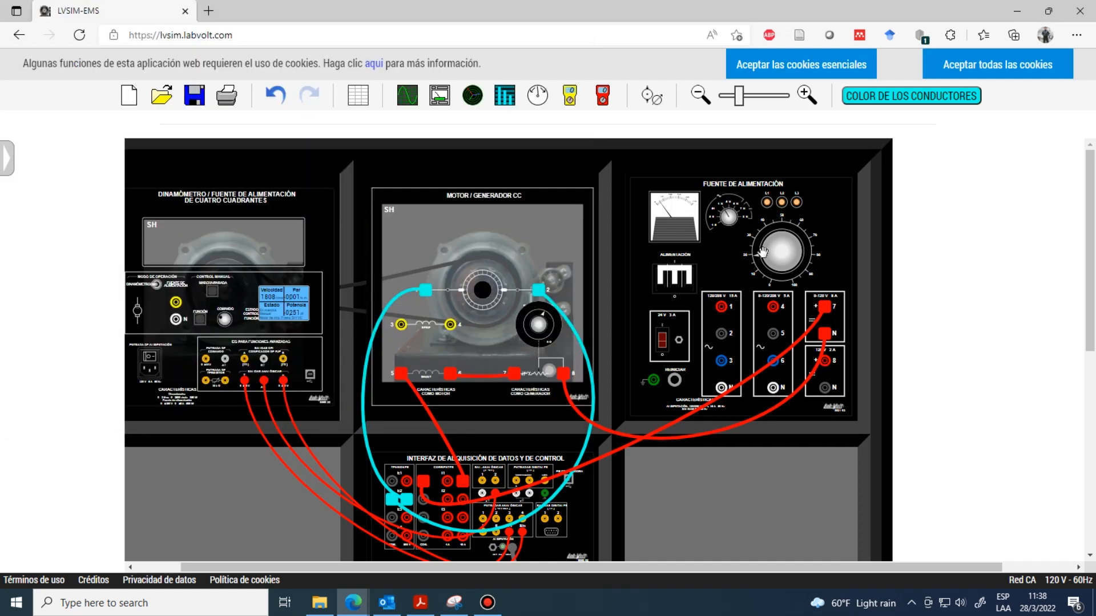
click(358, 95)
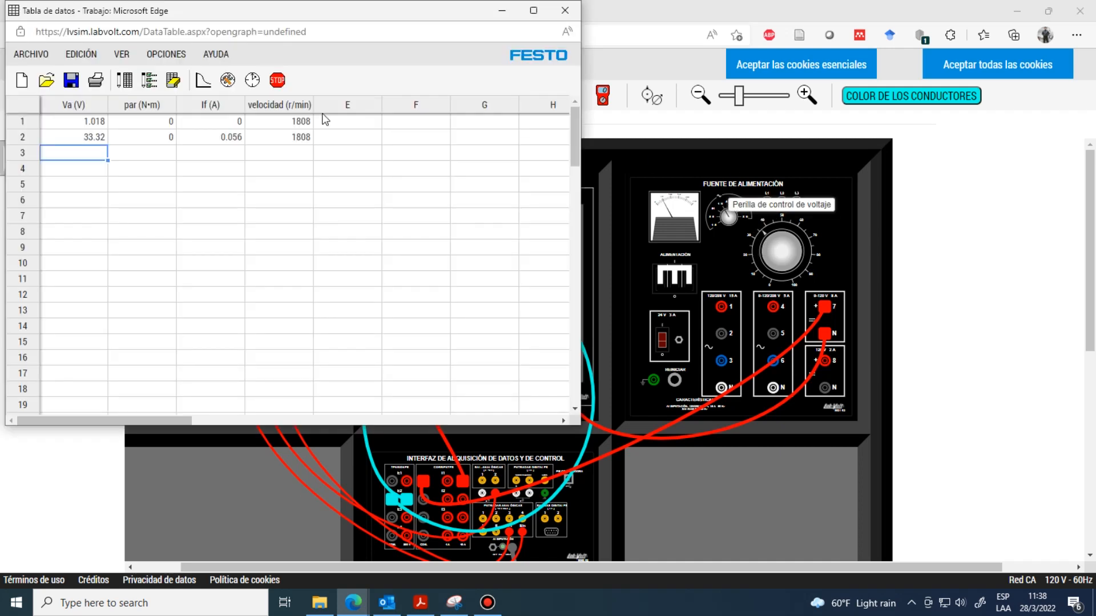
click(124, 84)
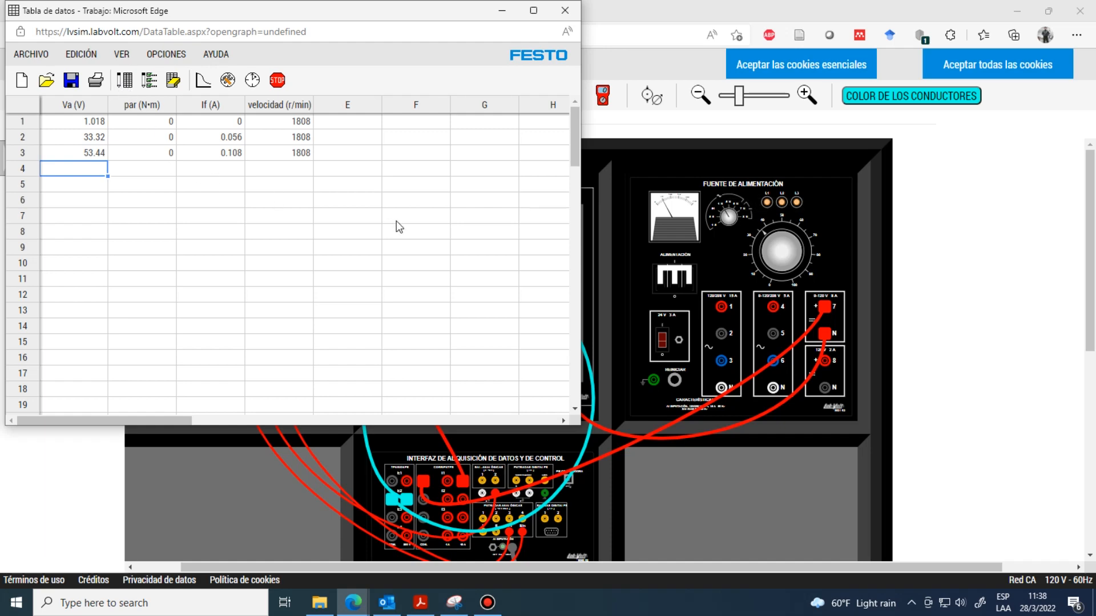
Increase the field current to about 0.166 A with the supply voltage control and record the fourth row of data.
click(770, 247)
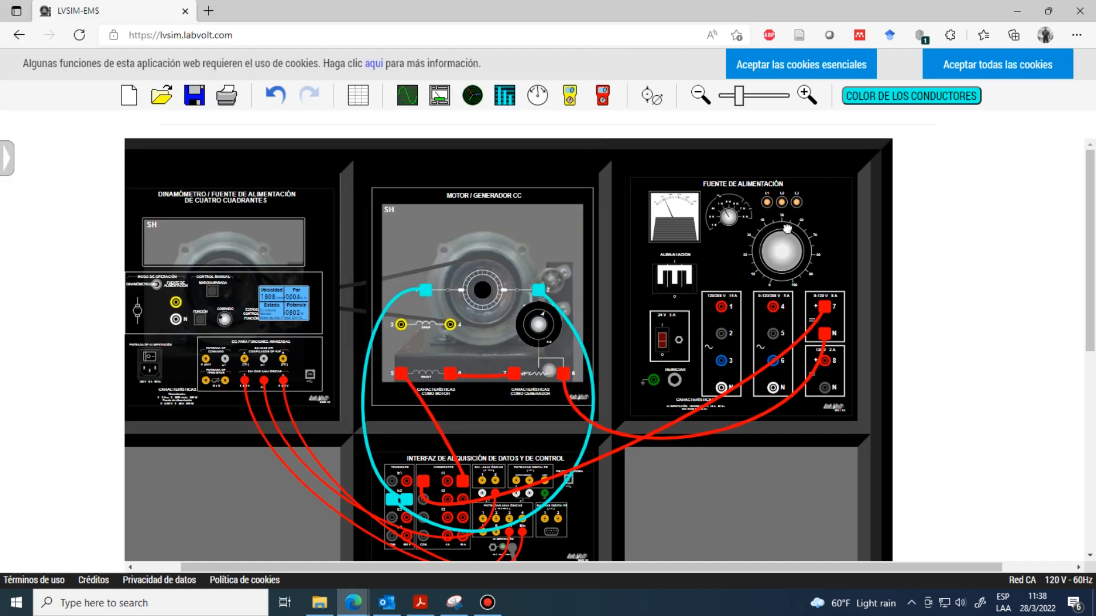
click(358, 95)
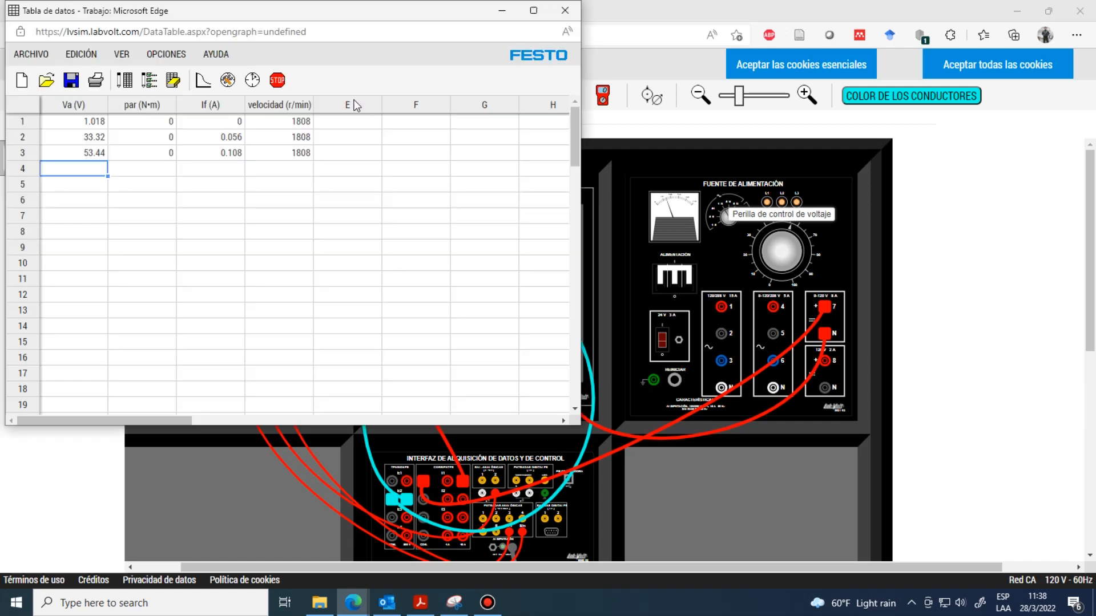
click(131, 84)
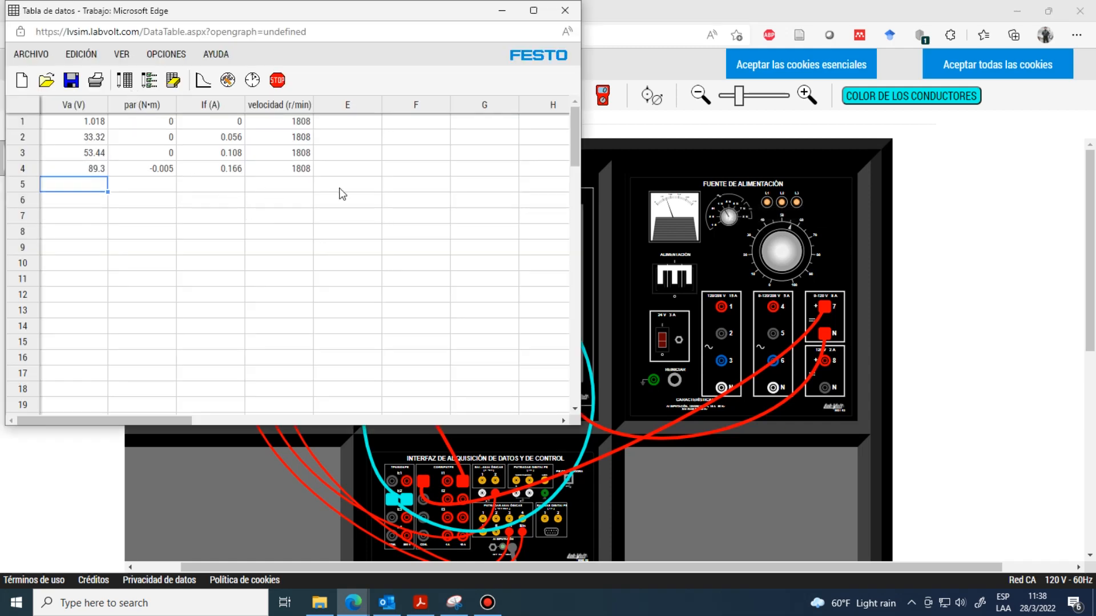
Increase the field current to about 0.219 A with the supply voltage control and record the fifth row of data.
click(789, 239)
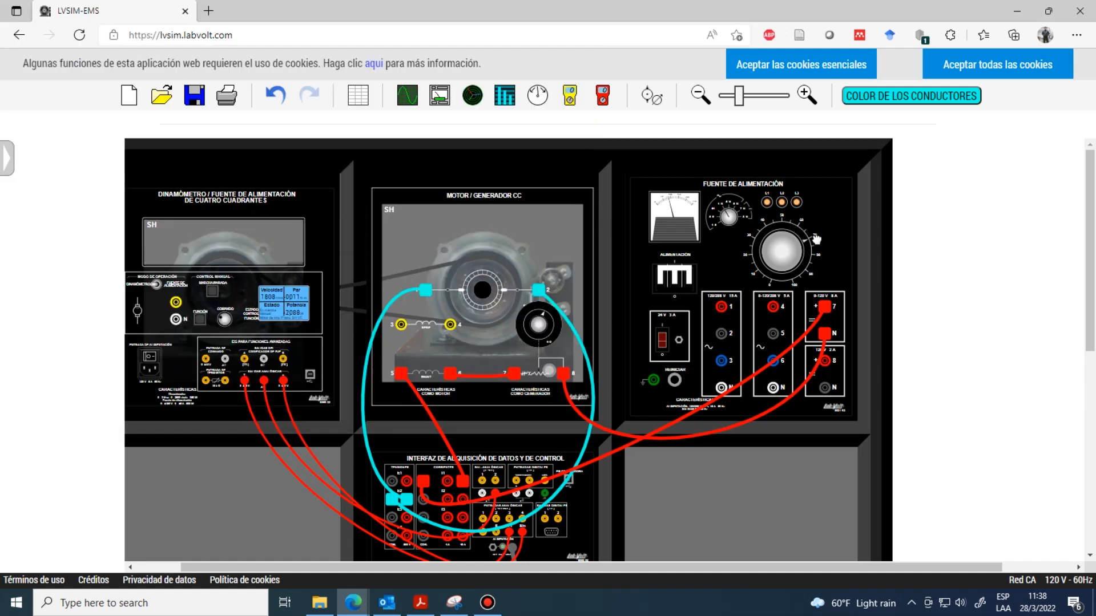
click(358, 96)
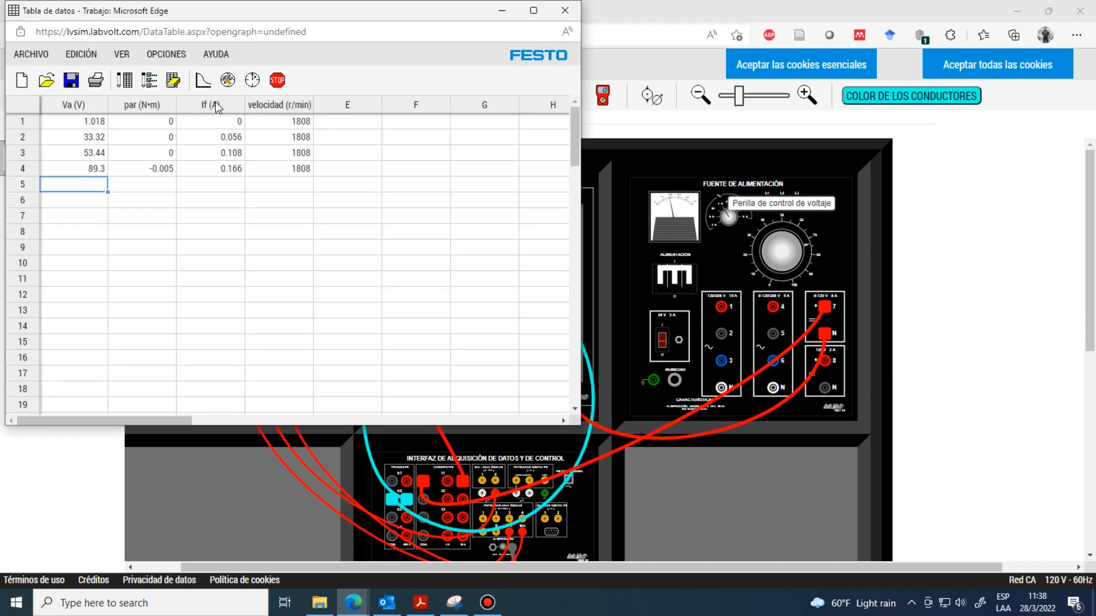
click(124, 81)
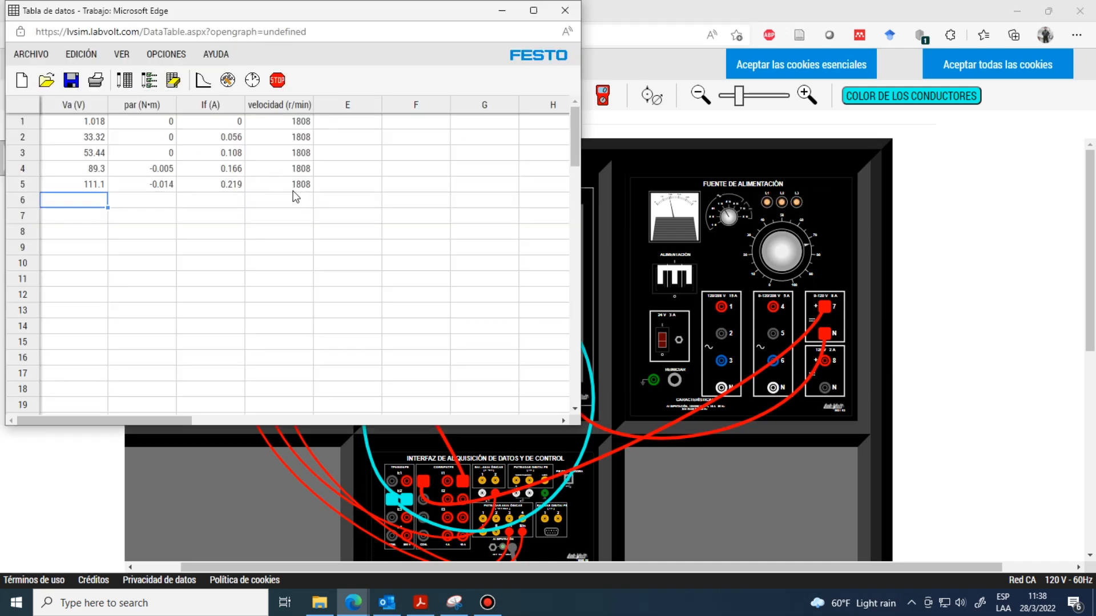
Increase the field current to about 0.263 A with the supply voltage control and record the sixth row of data.
click(805, 251)
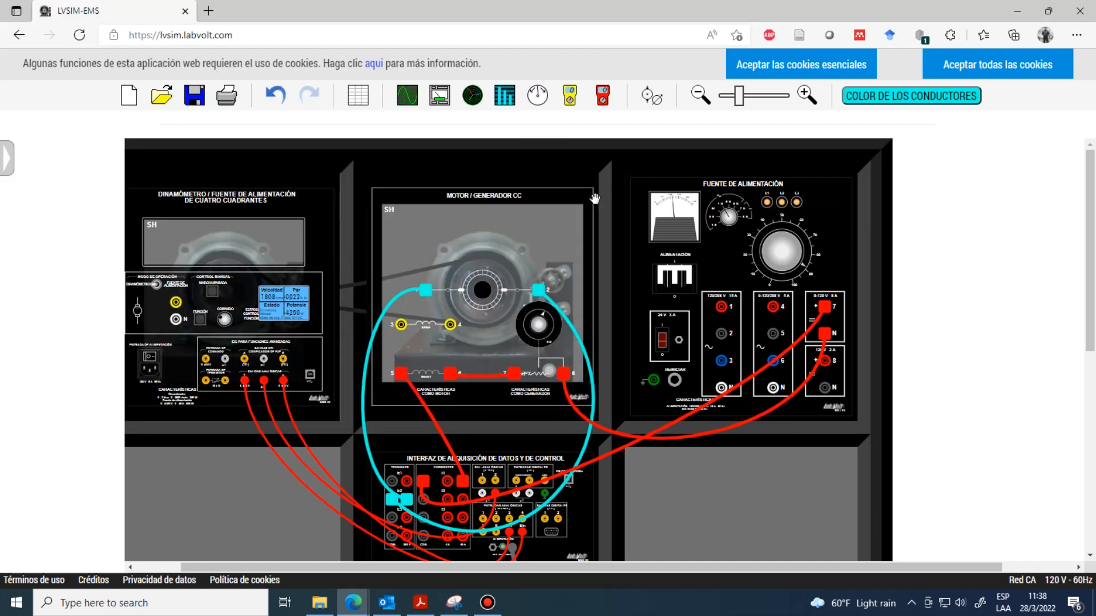
click(357, 95)
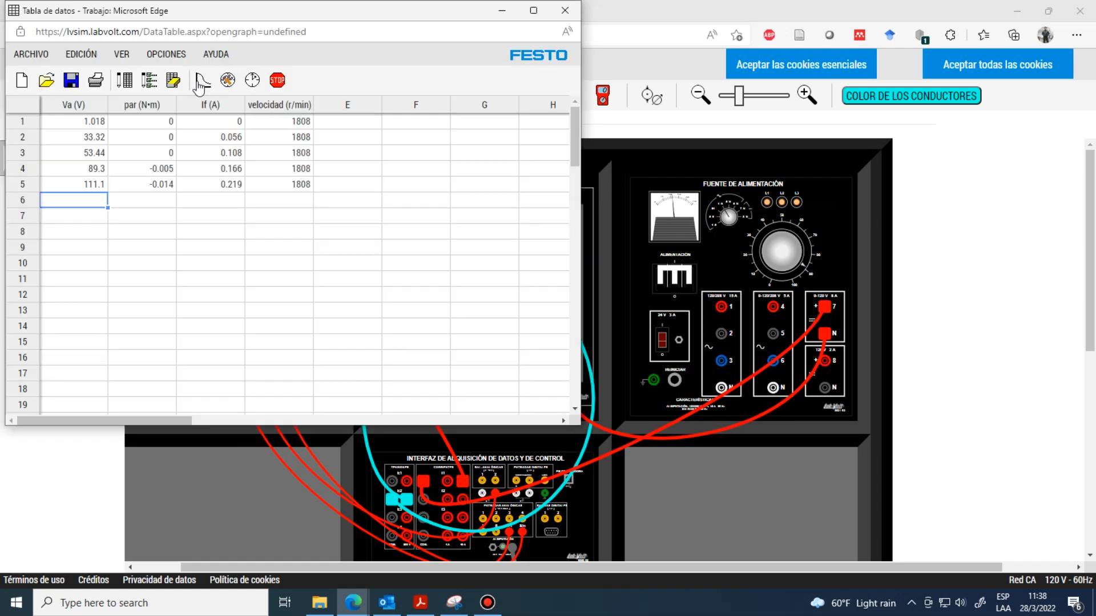
click(126, 83)
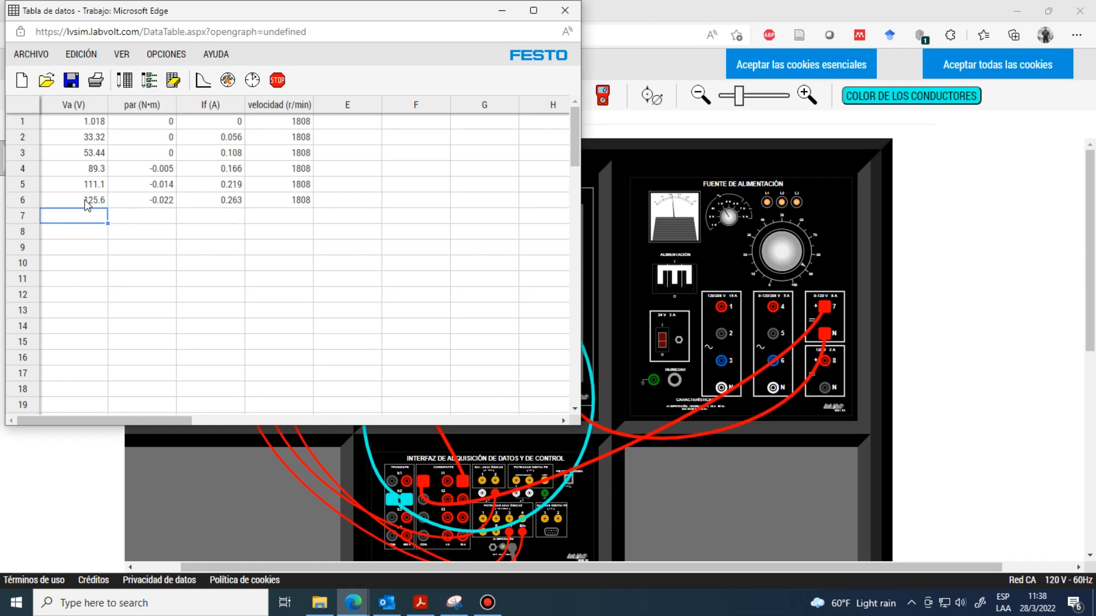
Increase the field current to about 0.295 A, record the readings as the seventh row, and dismiss the mail notification.
click(795, 260)
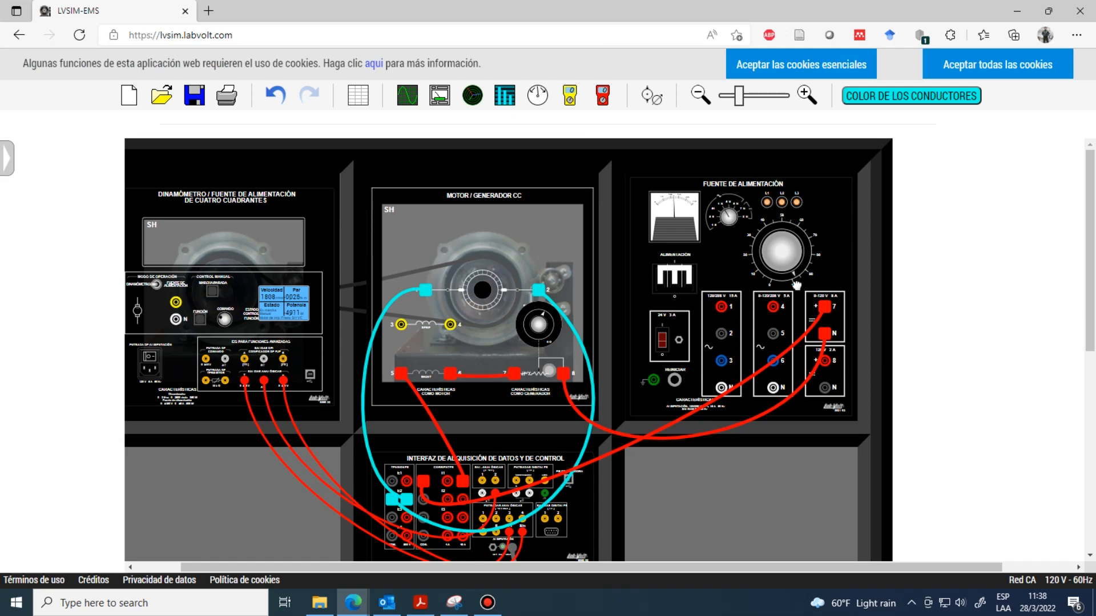
click(362, 103)
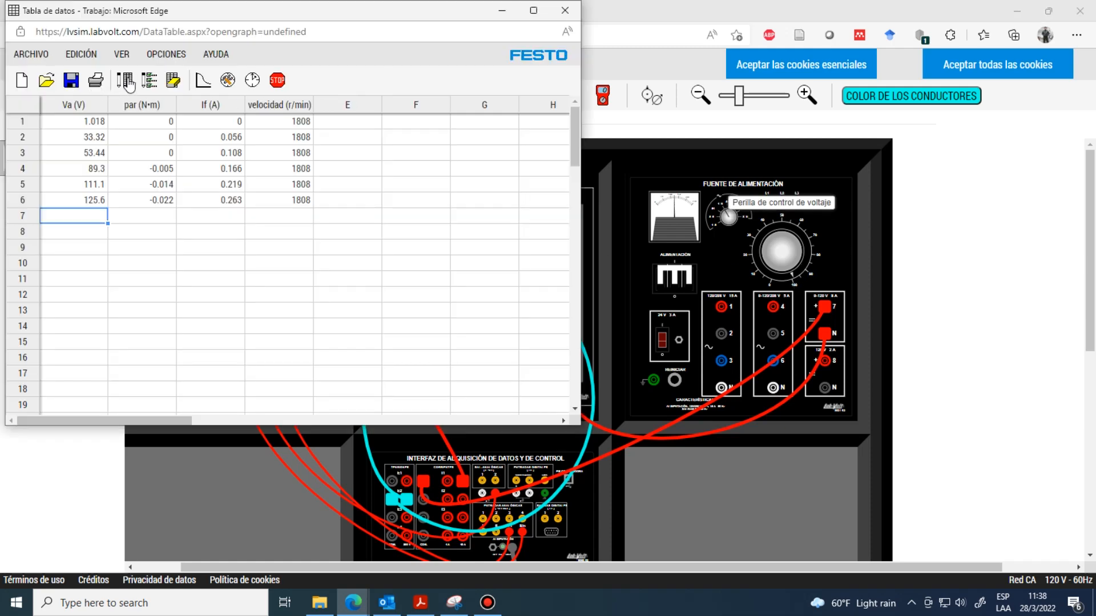
click(126, 82)
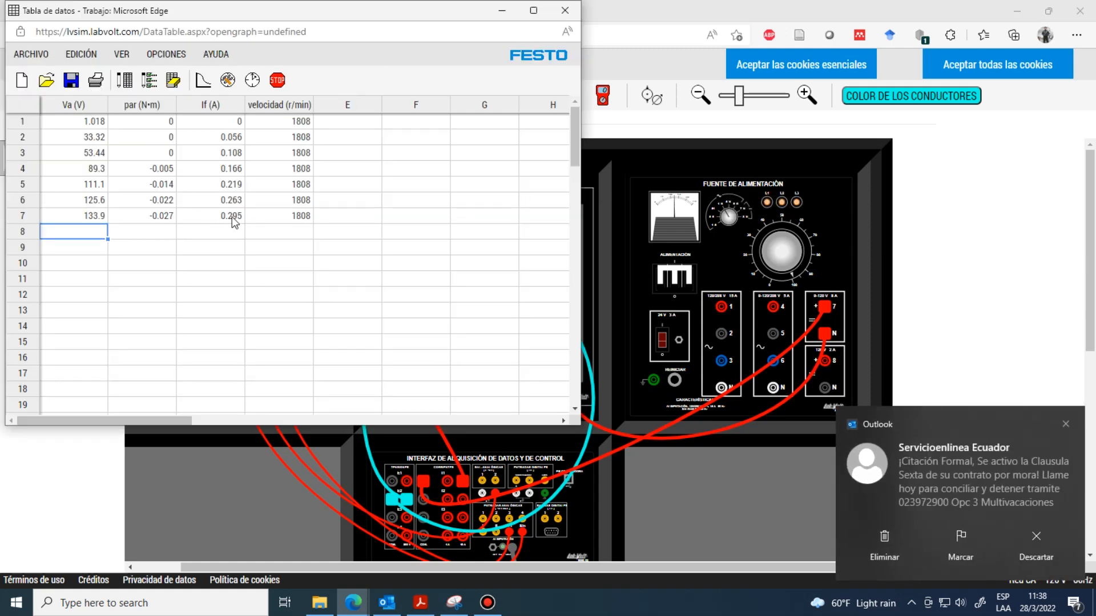
click(1065, 424)
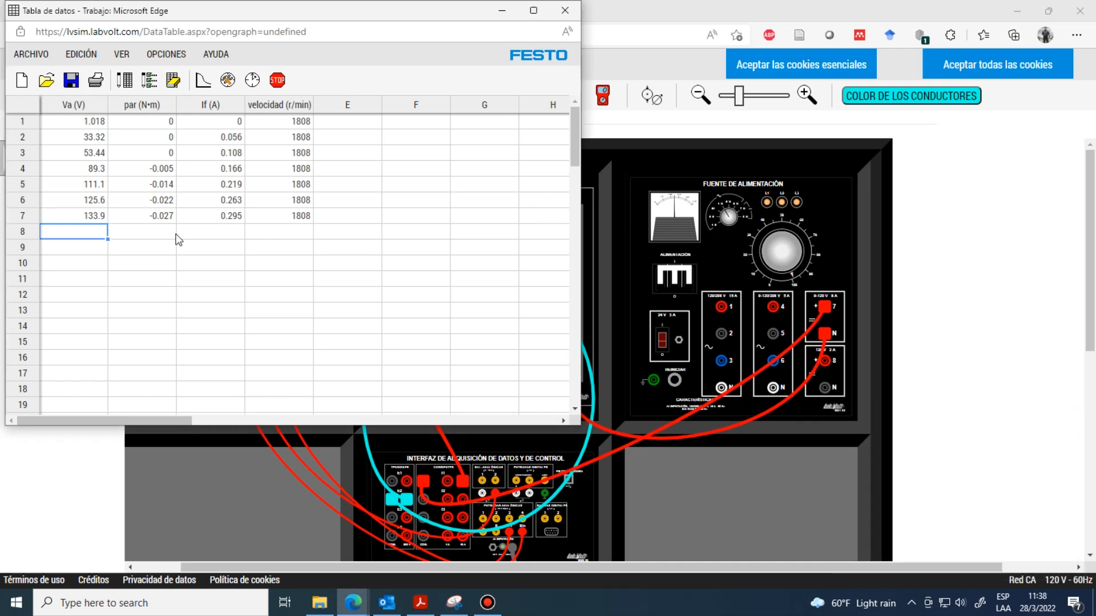
Increase the field current to about 0.365 A with the generator's field rheostat and record the readings as the eighth row.
click(787, 263)
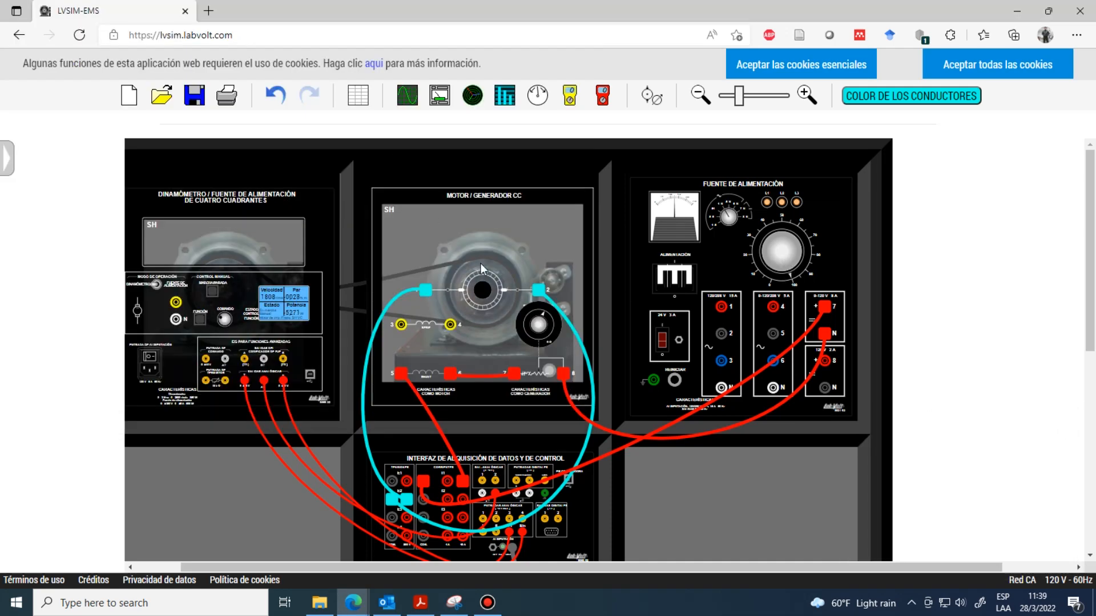
scroll(546, 324, up, 3)
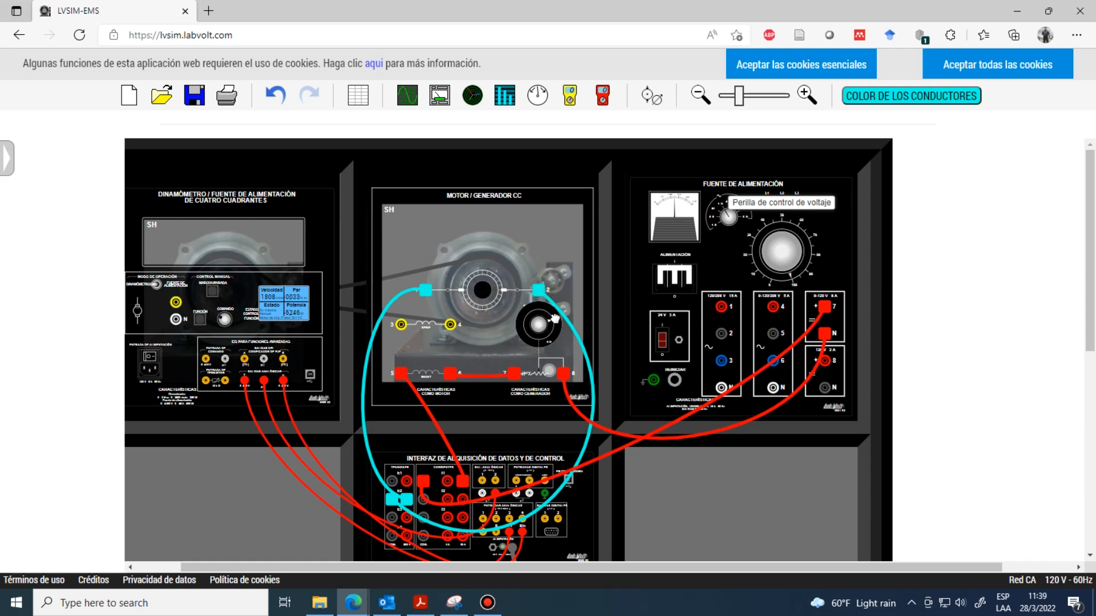
click(358, 95)
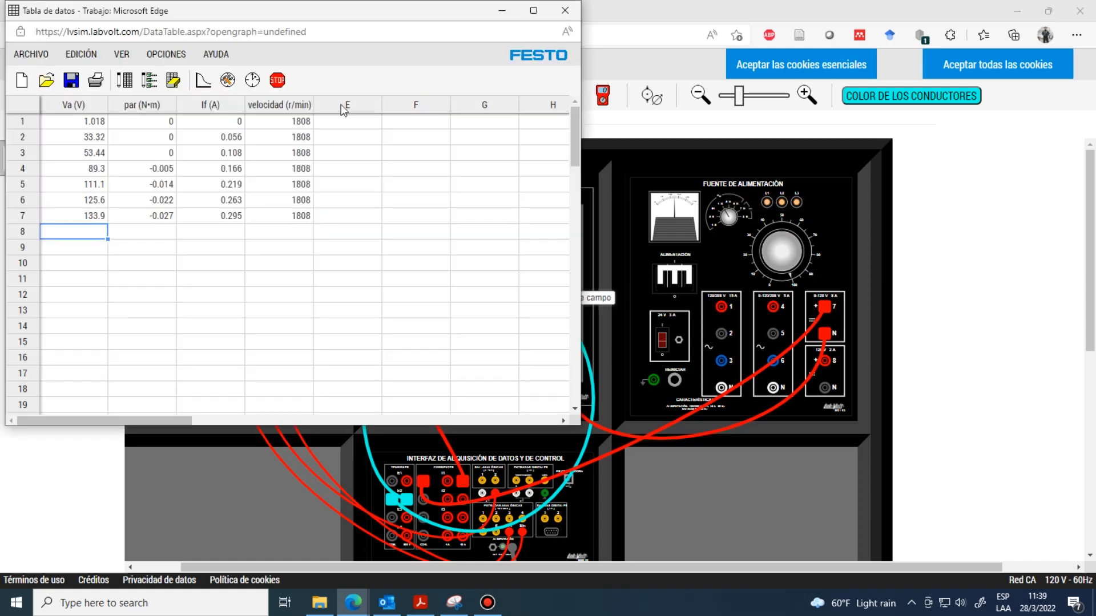
click(126, 84)
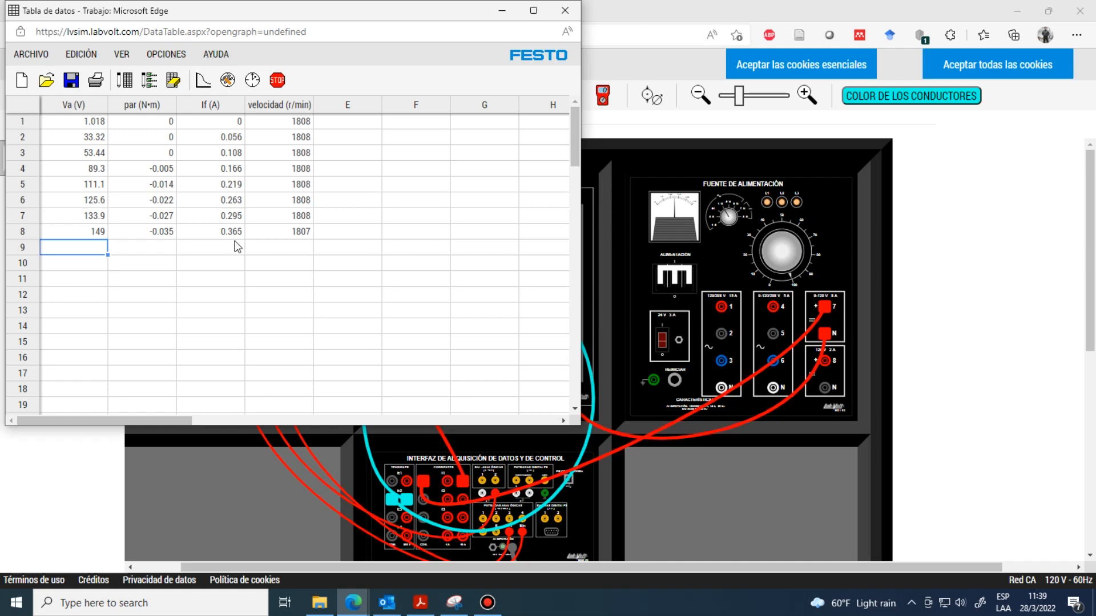
Increase the field current to about 0.421 A with the field rheostat and record the readings as the ninth row.
click(626, 133)
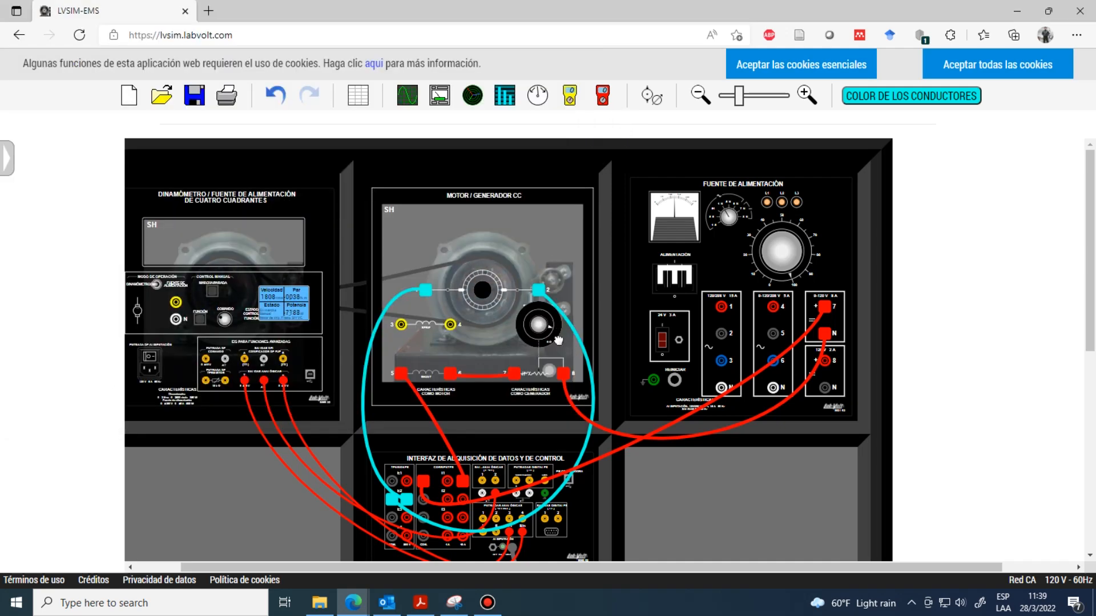
click(358, 96)
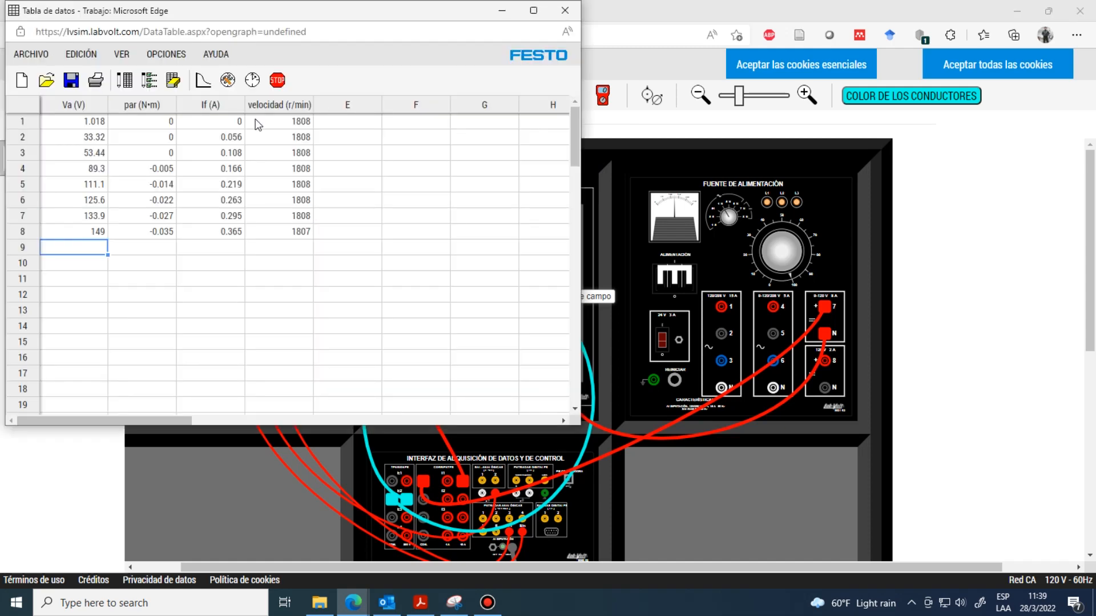
click(127, 84)
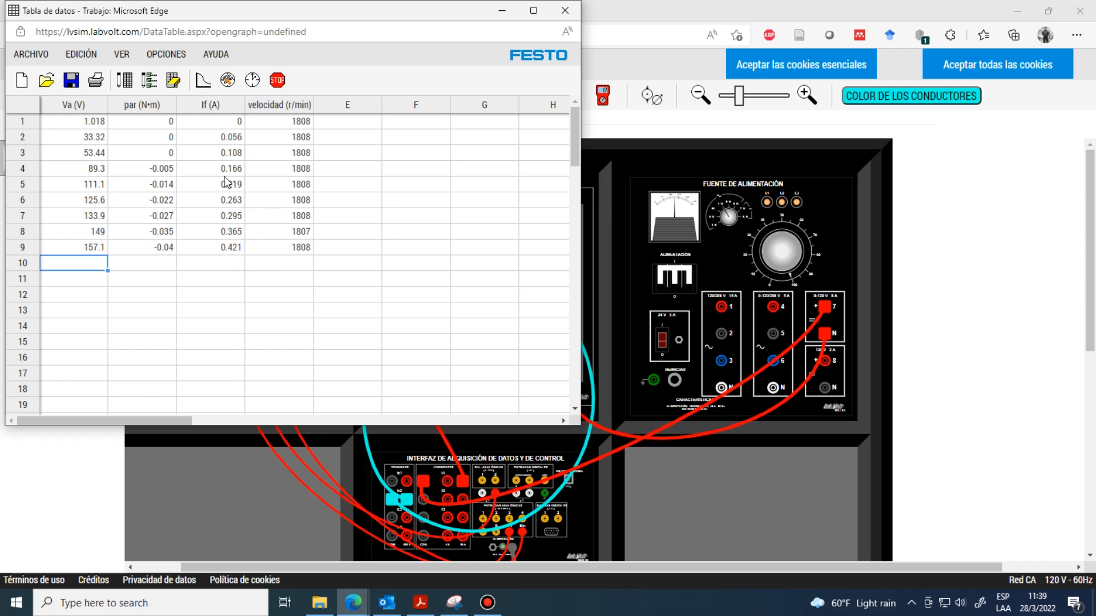
Plot armature voltage Va (V) on the first Y axis against field current If (A) on X, and return to the bench after closing the graph.
click(202, 80)
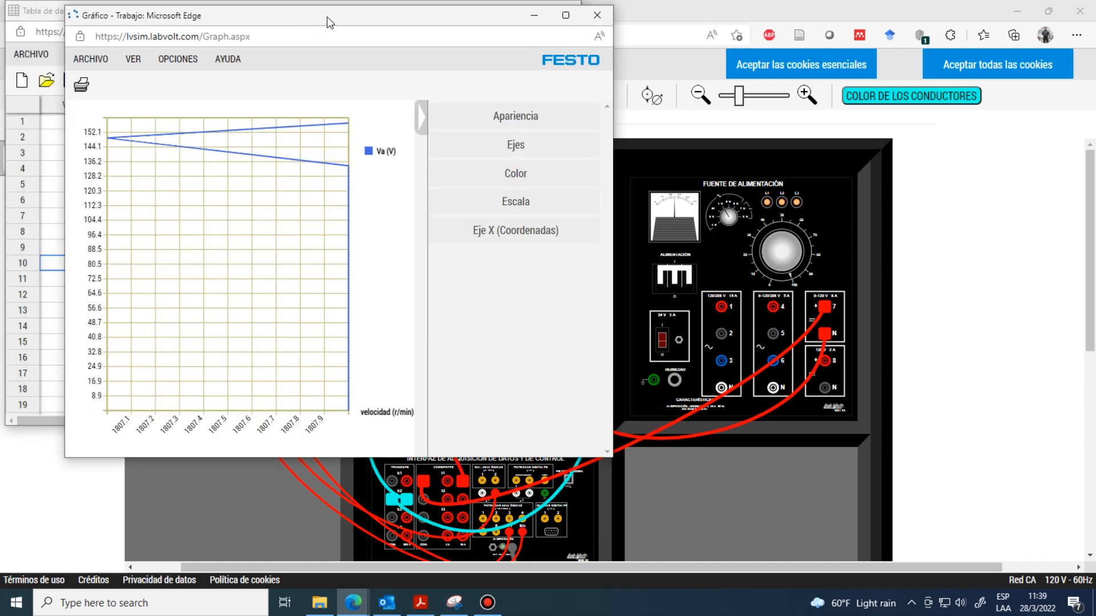
click(517, 234)
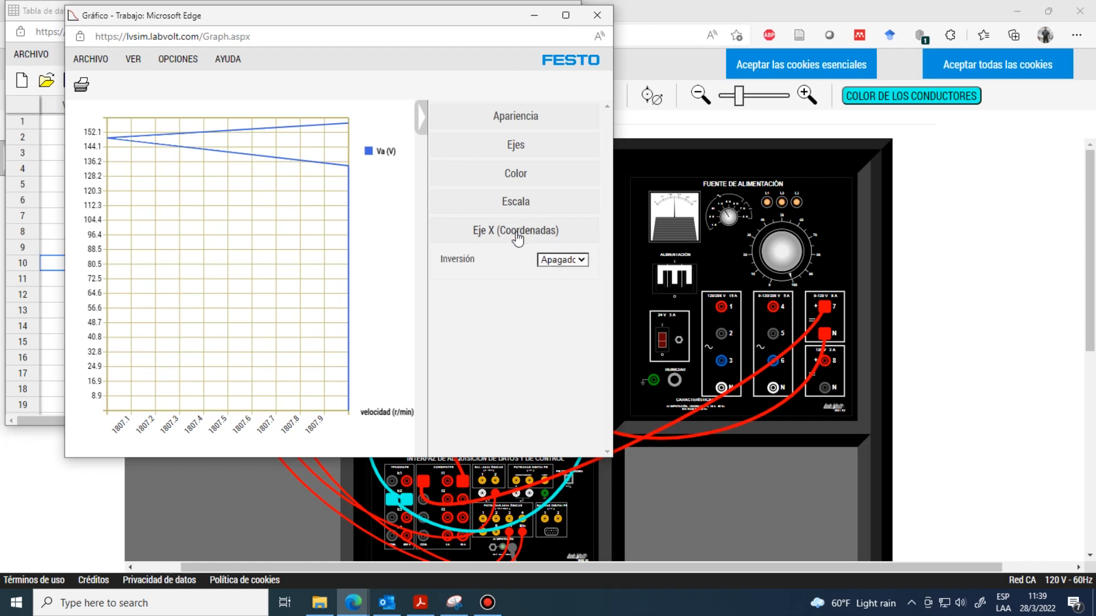
click(516, 147)
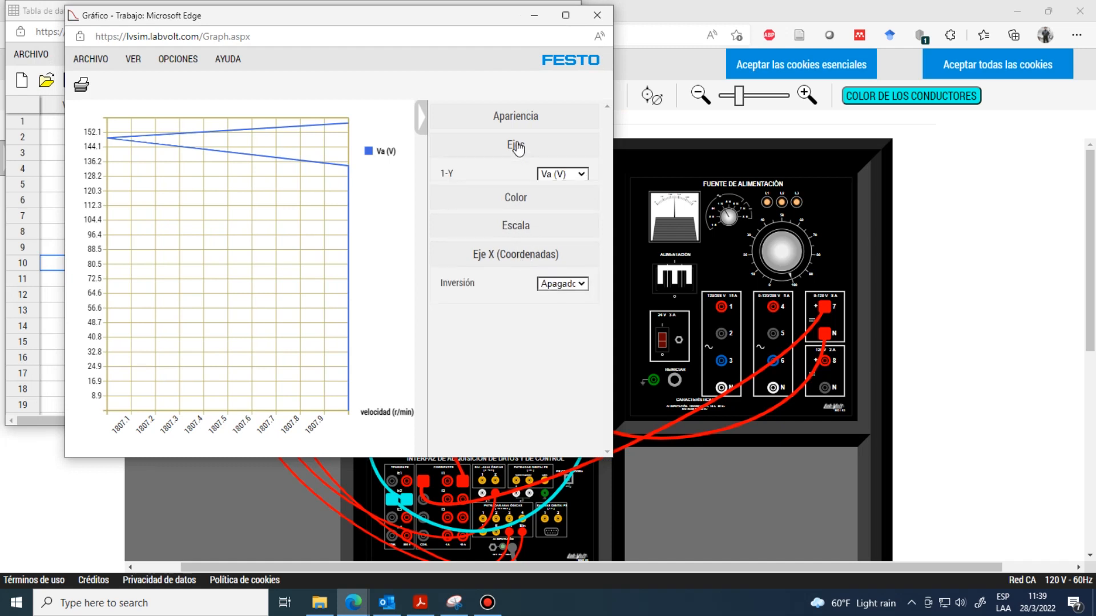
click(580, 175)
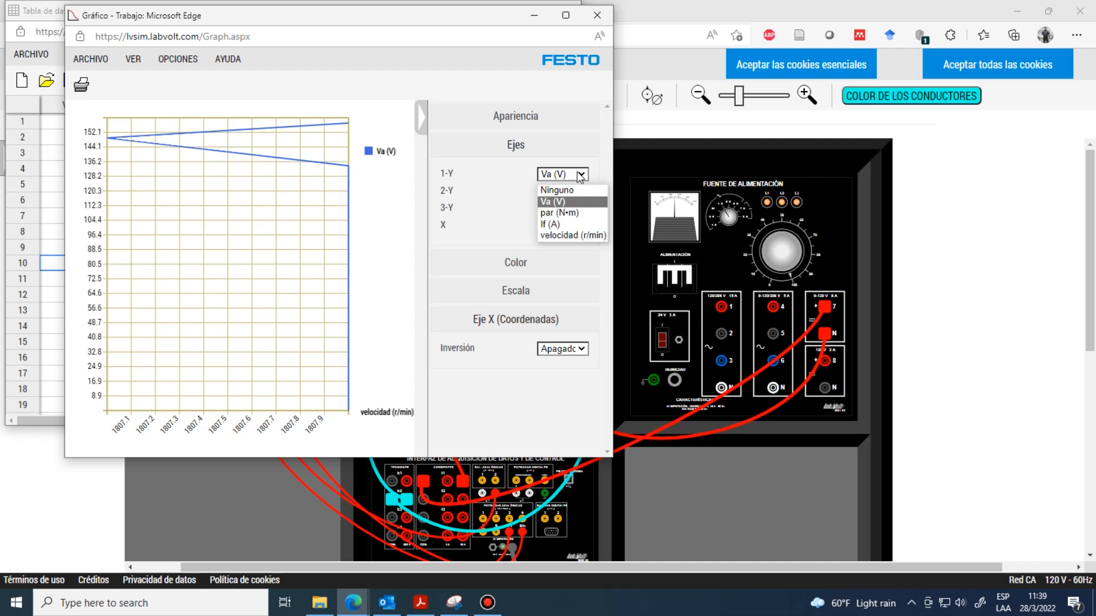
click(562, 202)
click(578, 226)
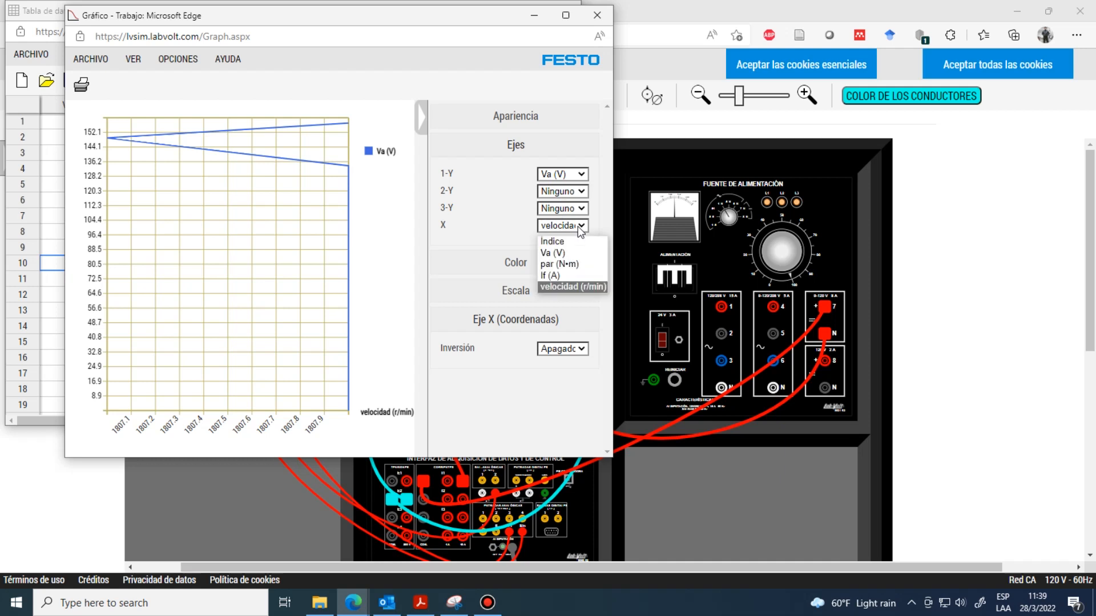
click(565, 279)
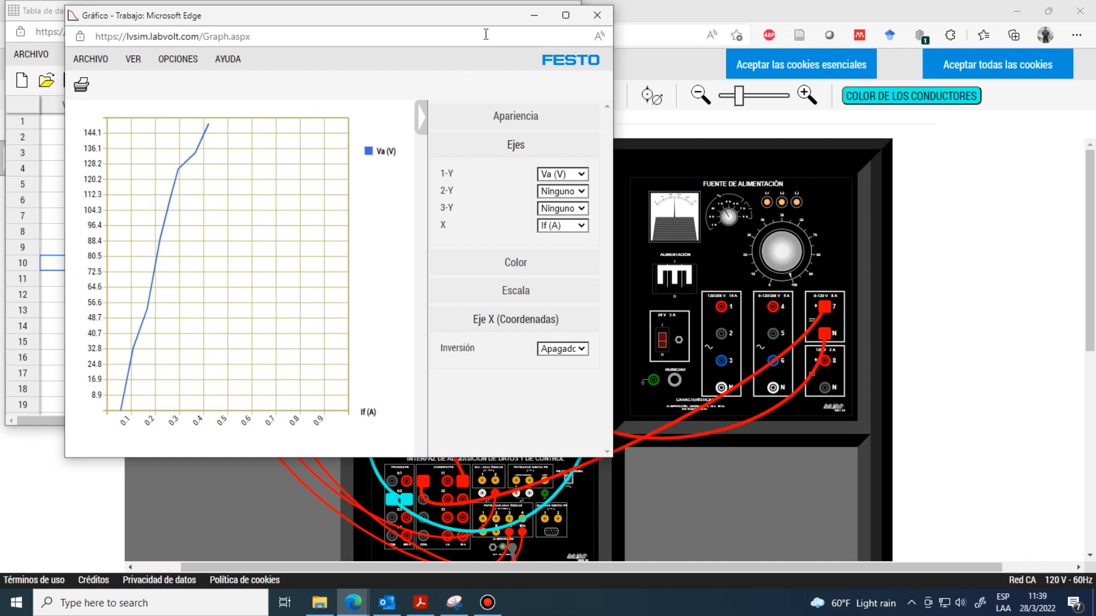
click(597, 16)
click(620, 123)
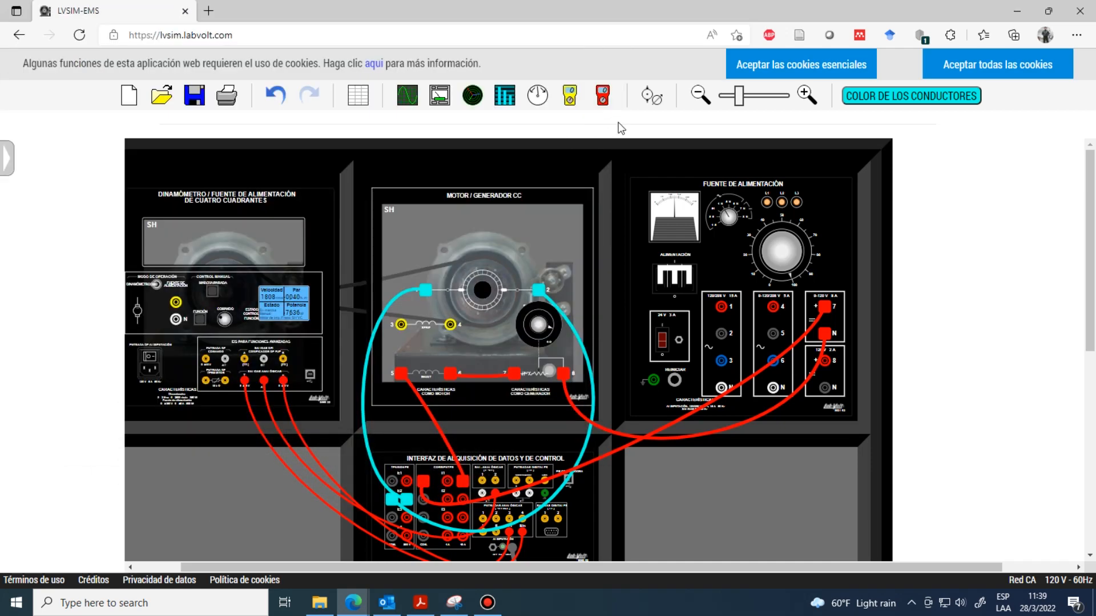